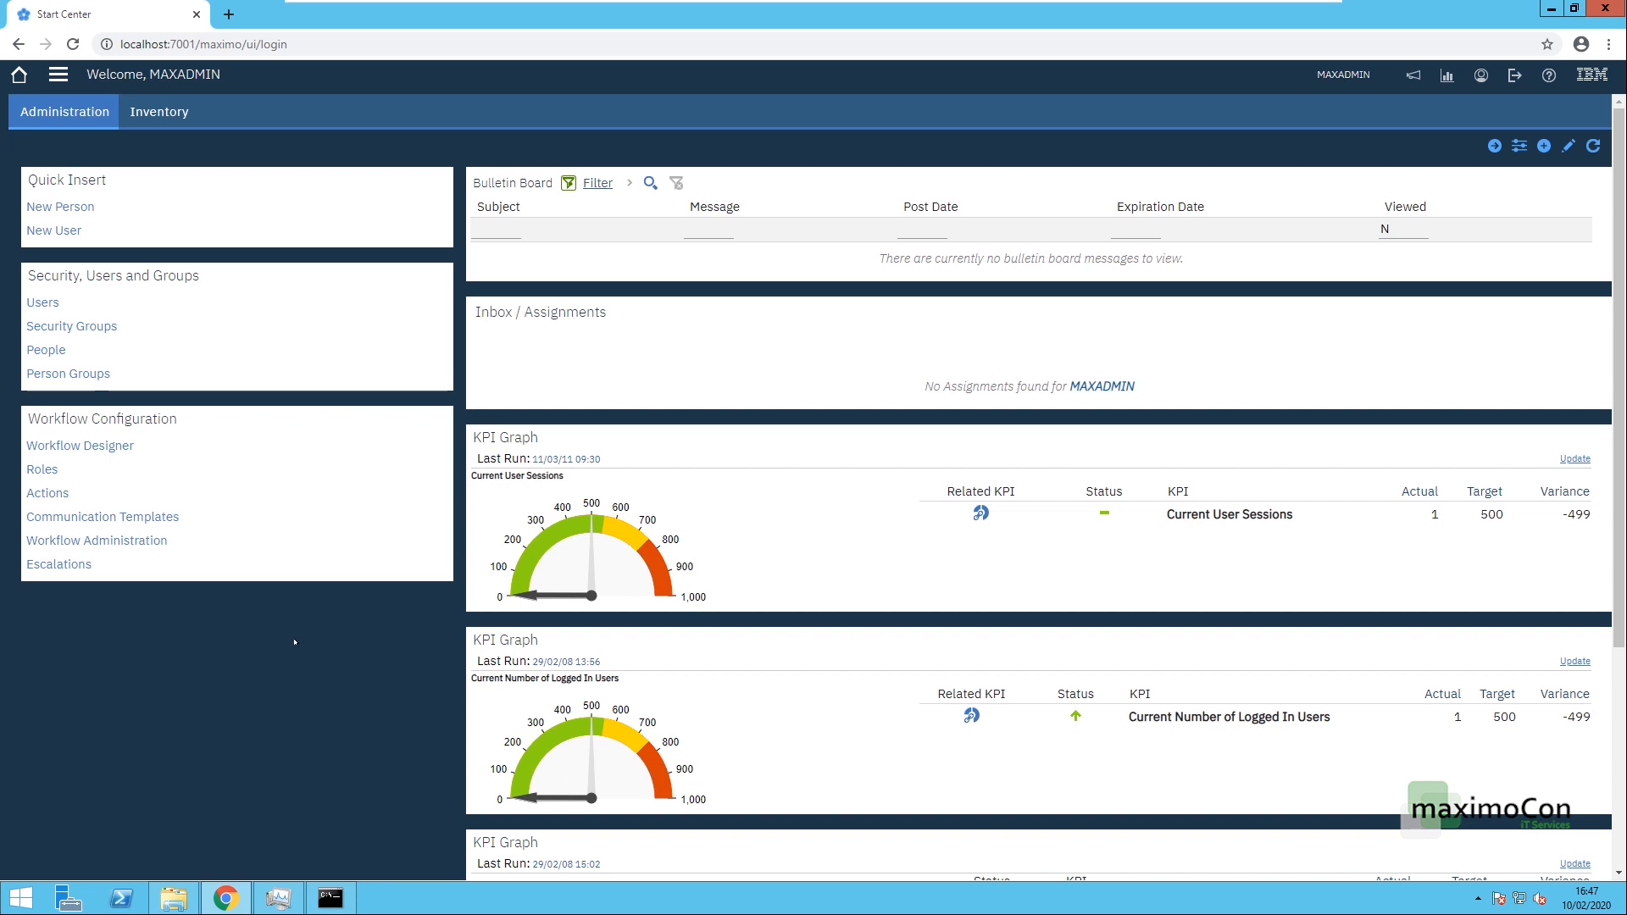
# Step: In the Work Order Tracking application, create a new work order with no description and save it
pyautogui.click(58, 74)
pyautogui.moveTo(135, 599)
pyautogui.moveTo(127, 647)
pyautogui.click(293, 648)
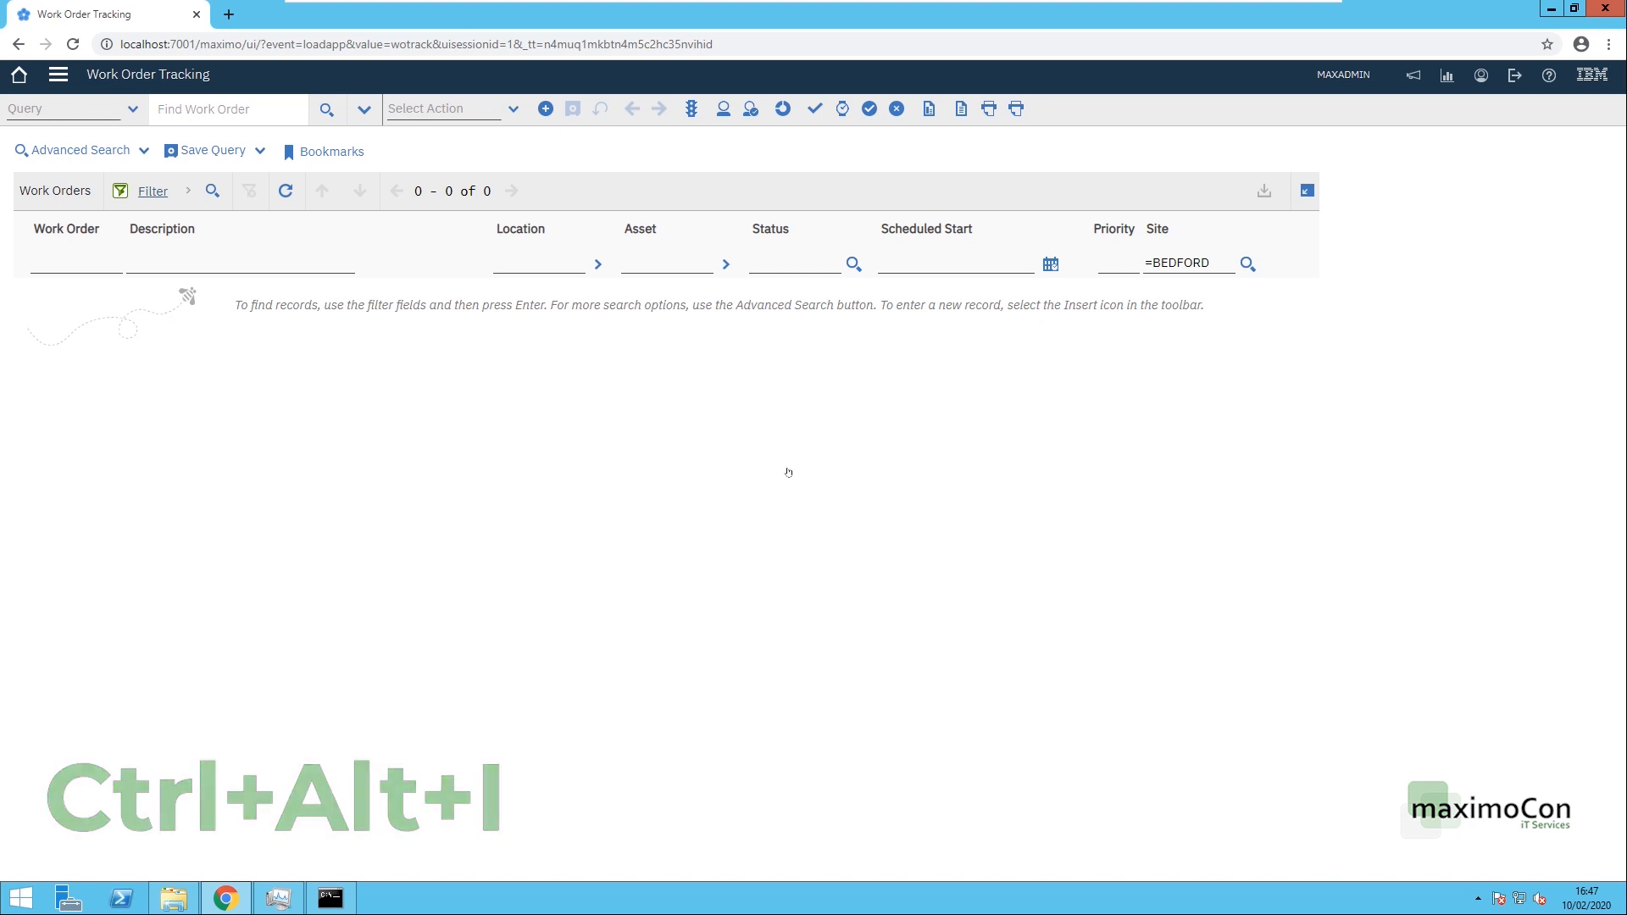
pyautogui.hotkey('ctrl', 'alt', 'i')
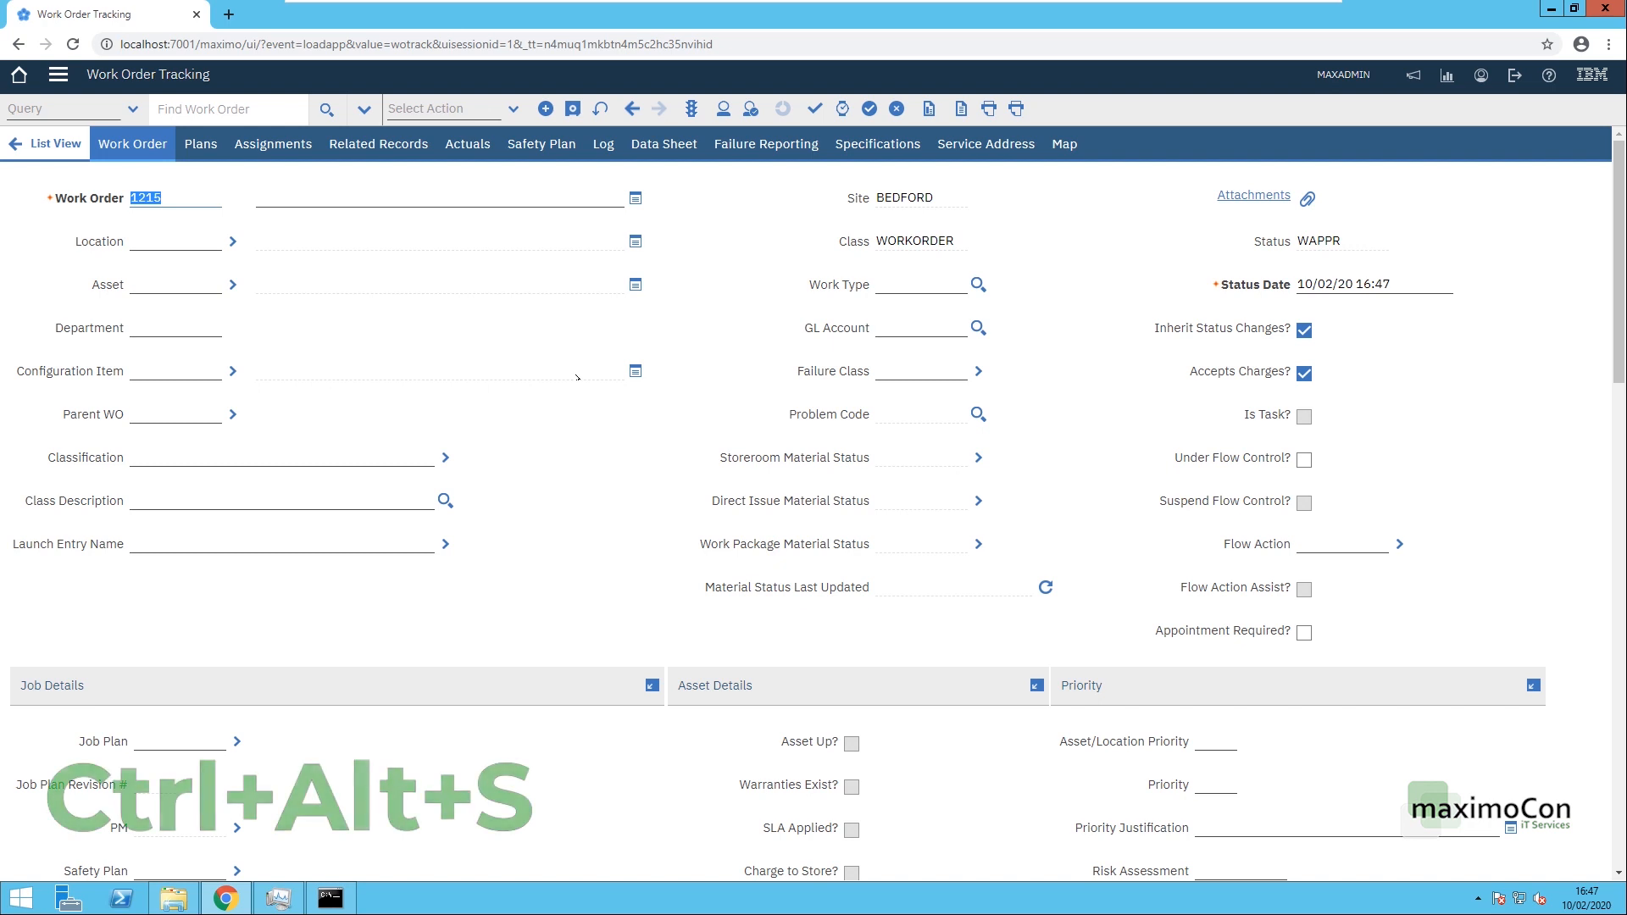
pyautogui.hotkey('ctrl', 'alt', 's')
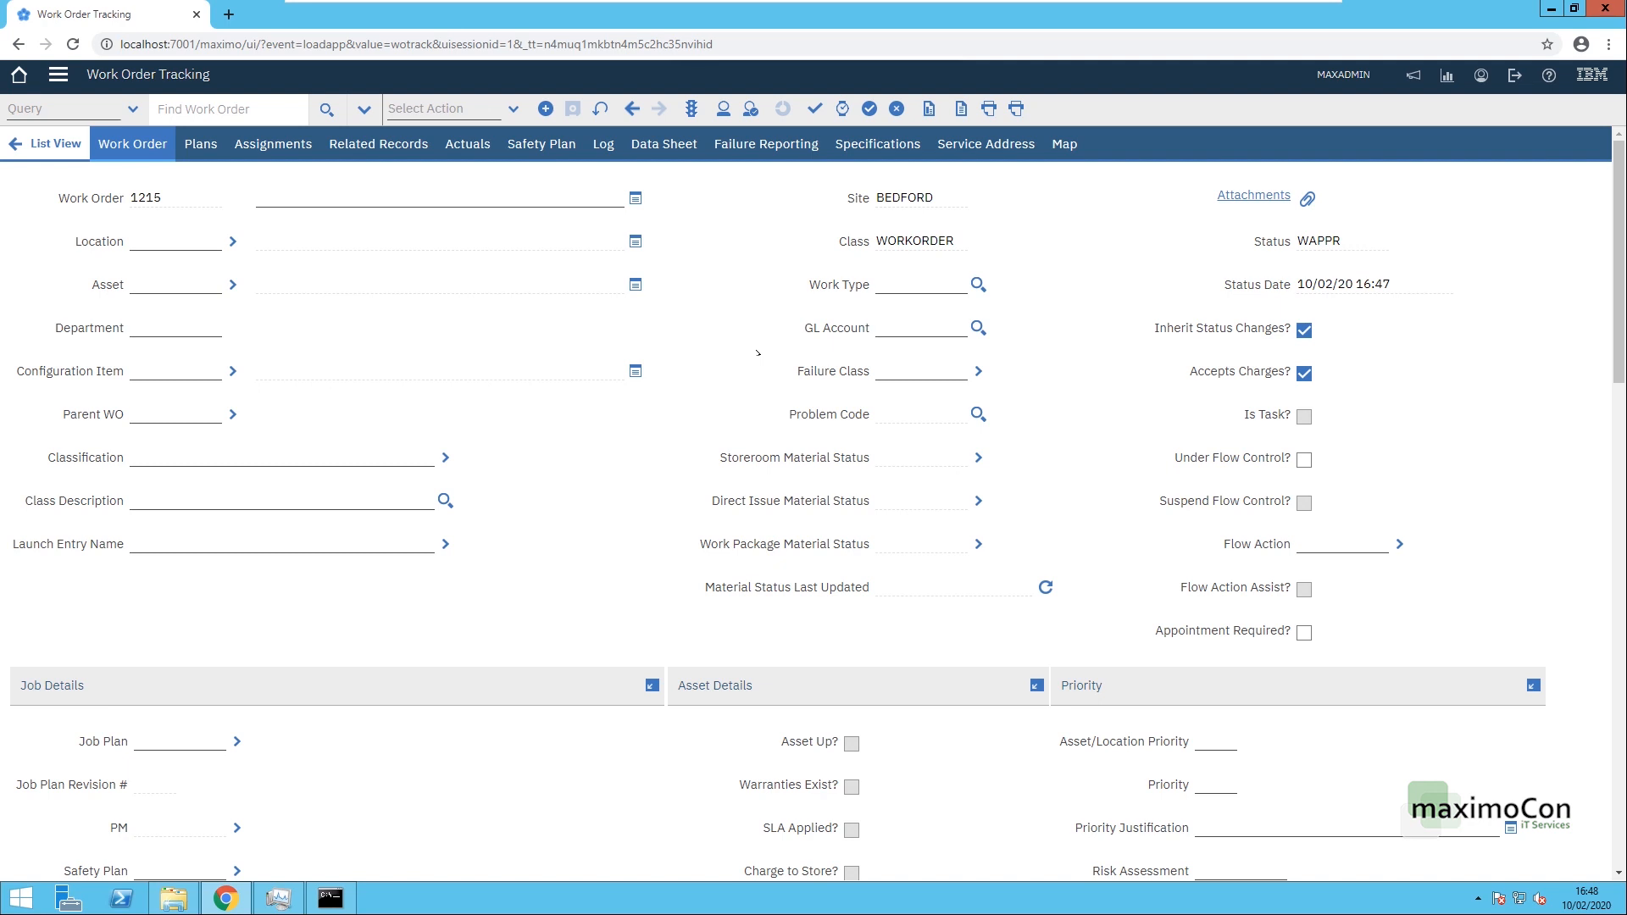
# Step: Change the work order's status successively to Approved, In Progress, Completed and Closed
pyautogui.hotkey('ctrl', 'alt', 'v')
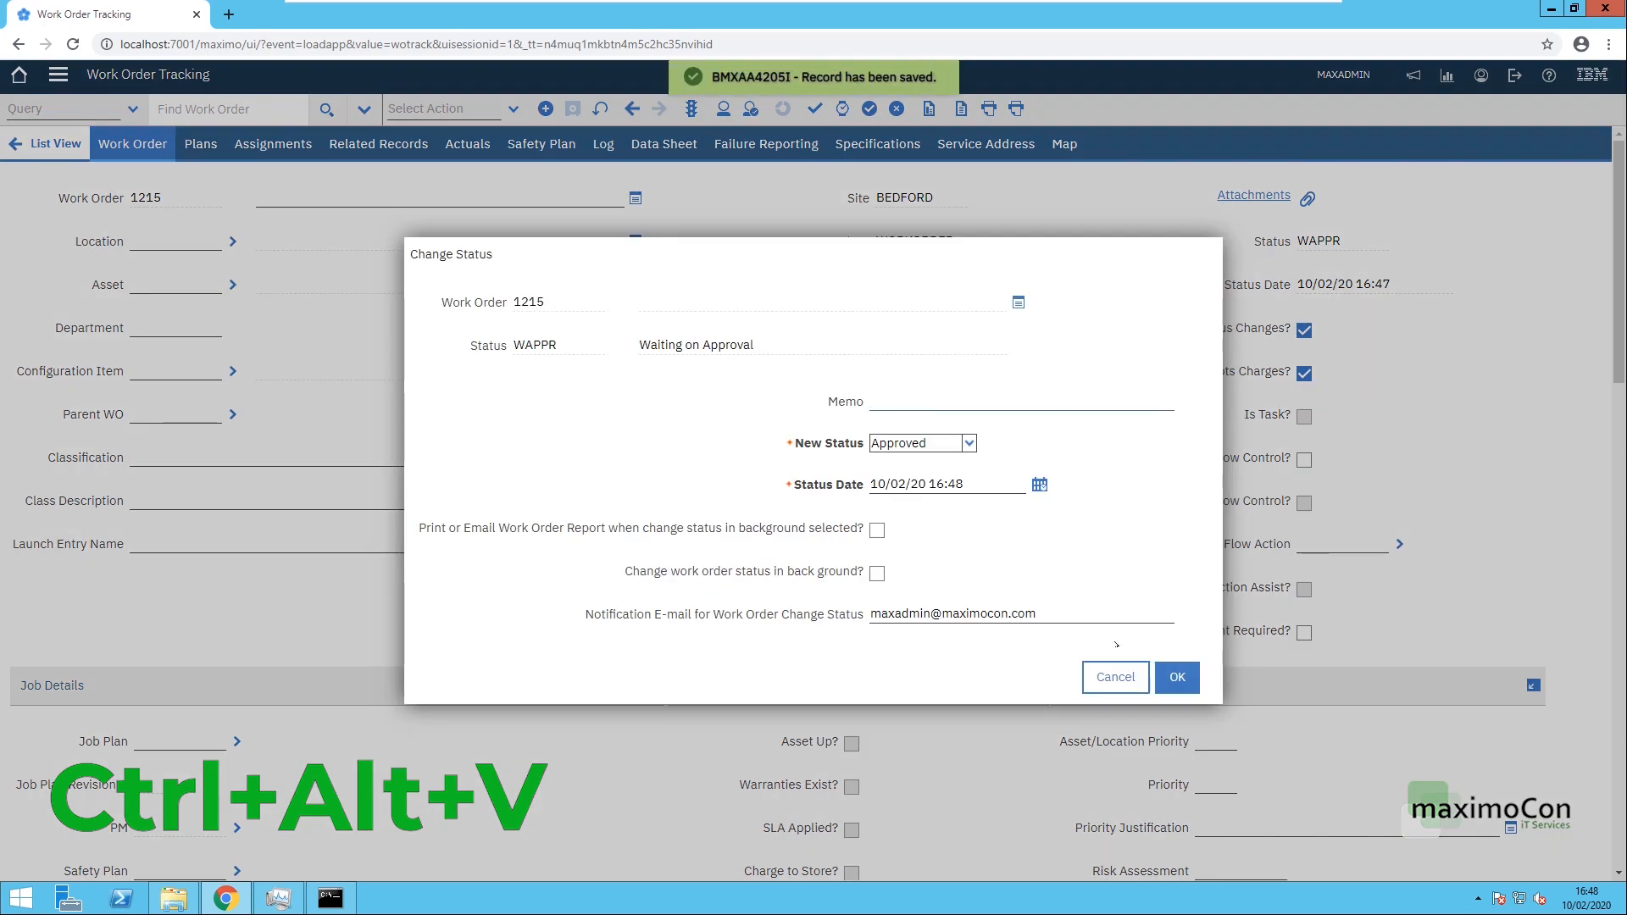
pyautogui.click(1175, 677)
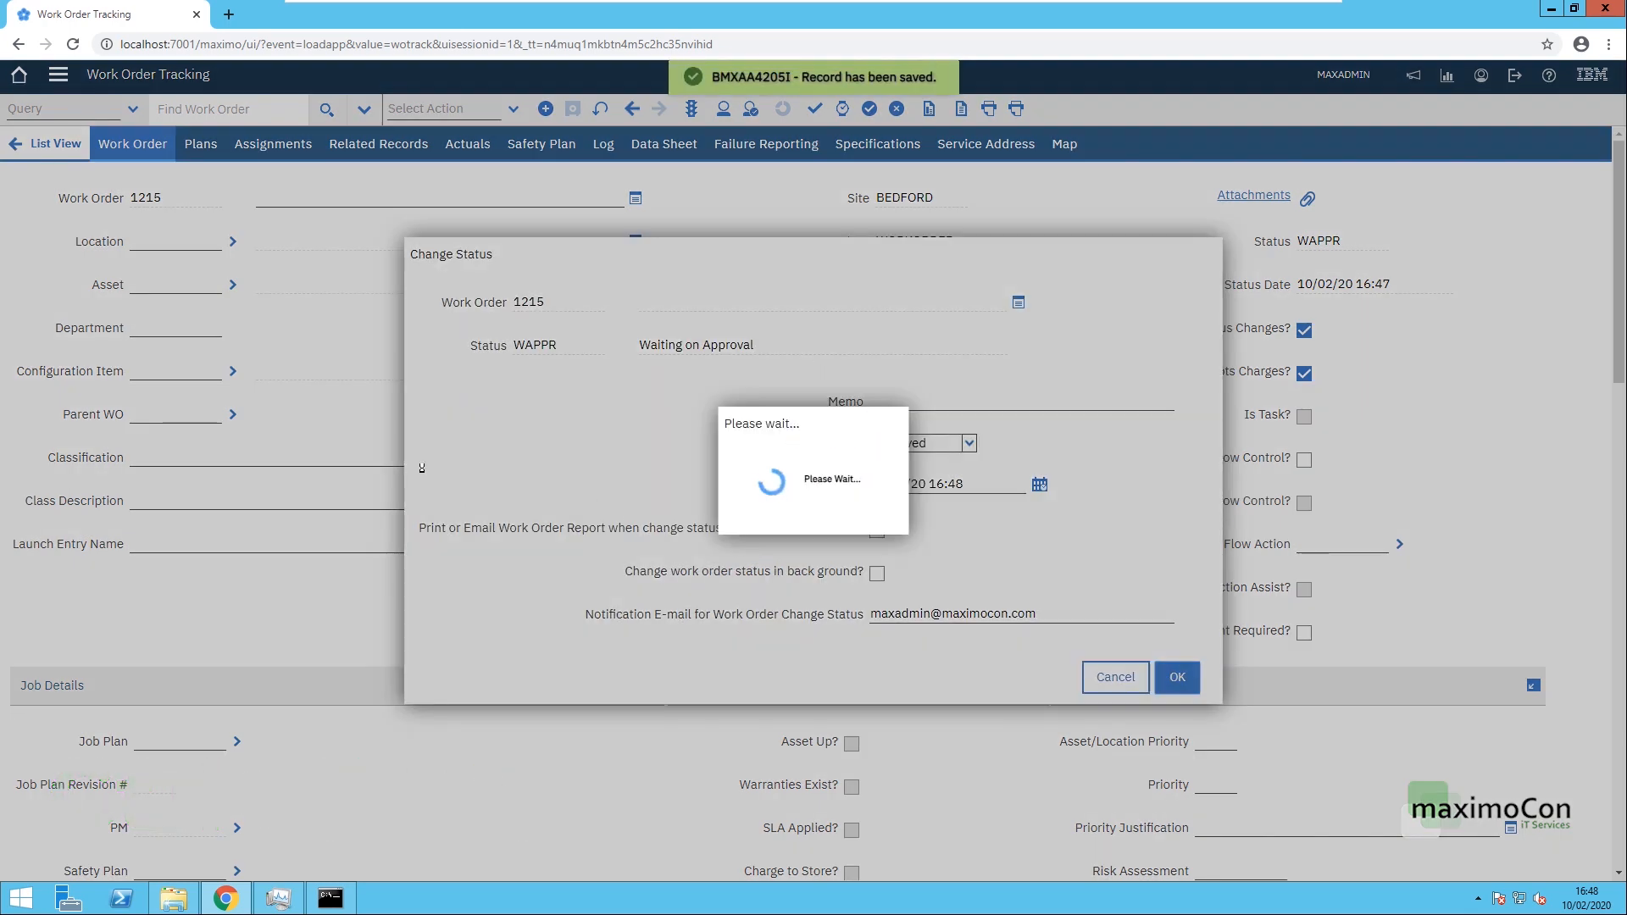
pyautogui.hotkey('ctrl', 'alt', 'x')
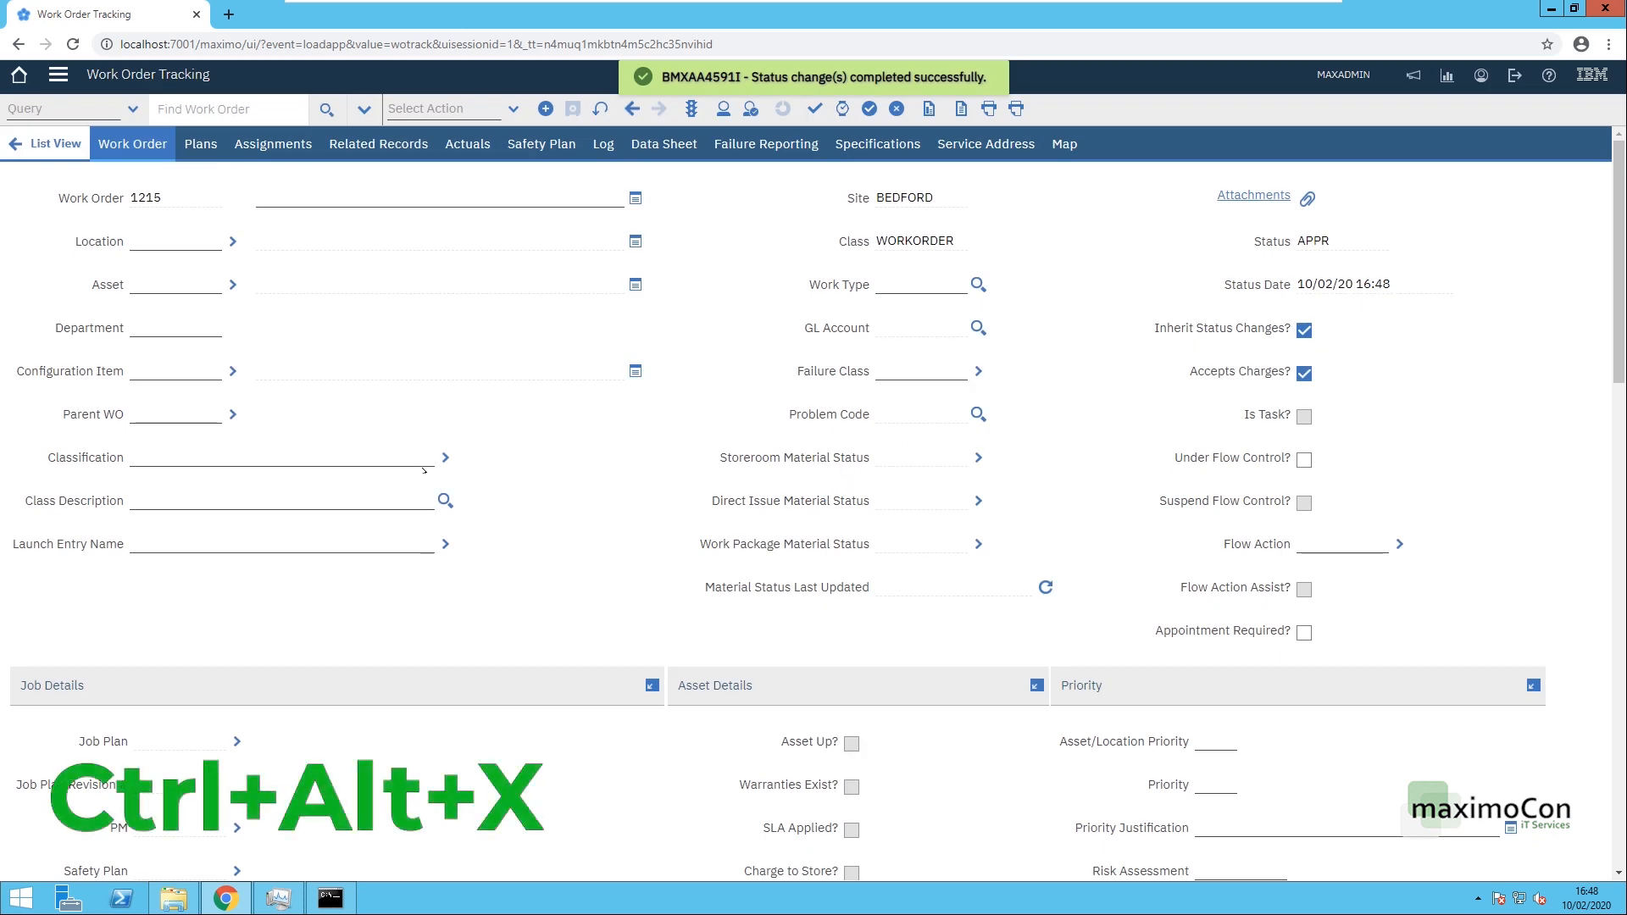
pyautogui.hotkey('ctrl', 'alt', 'x')
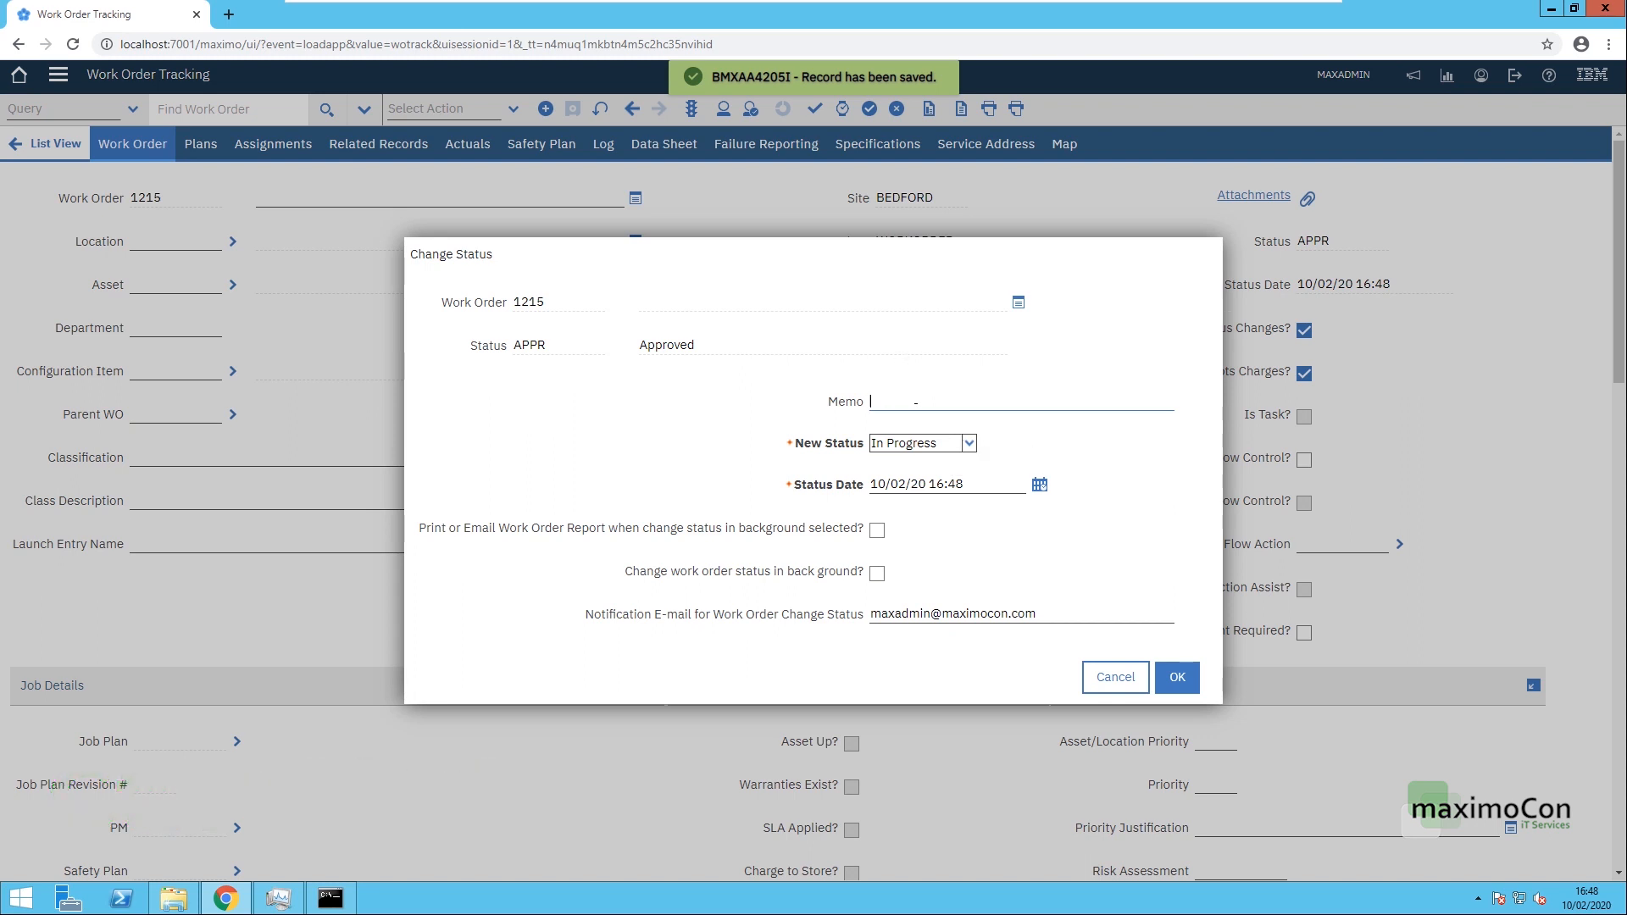
pyautogui.click(1174, 676)
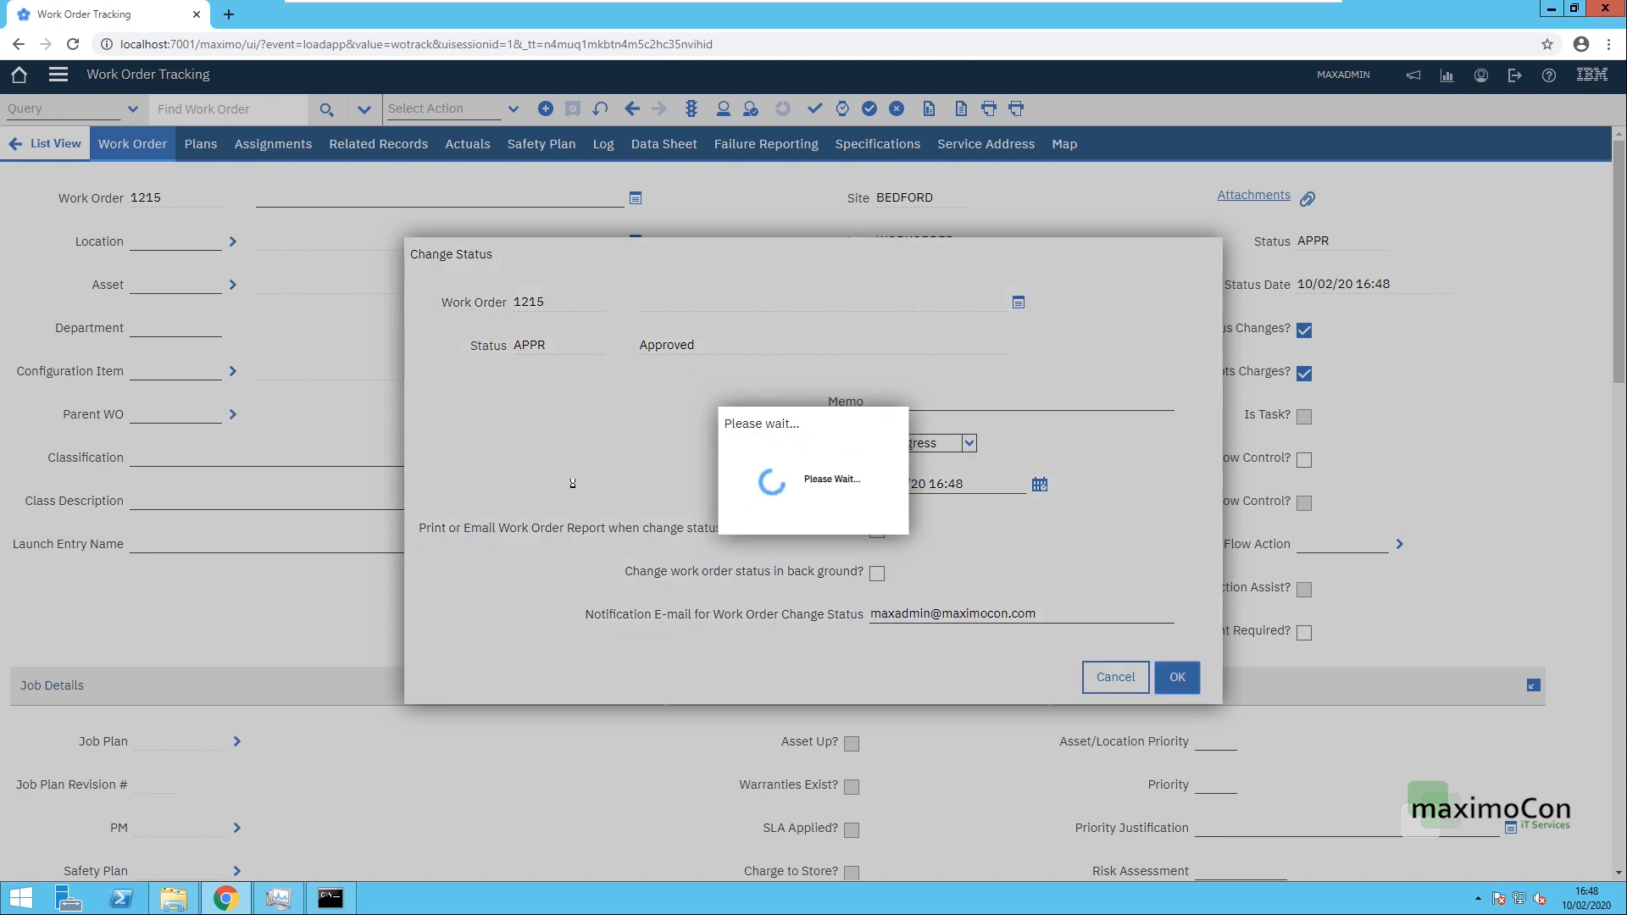
pyautogui.hotkey('ctrl', 'alt', 'y')
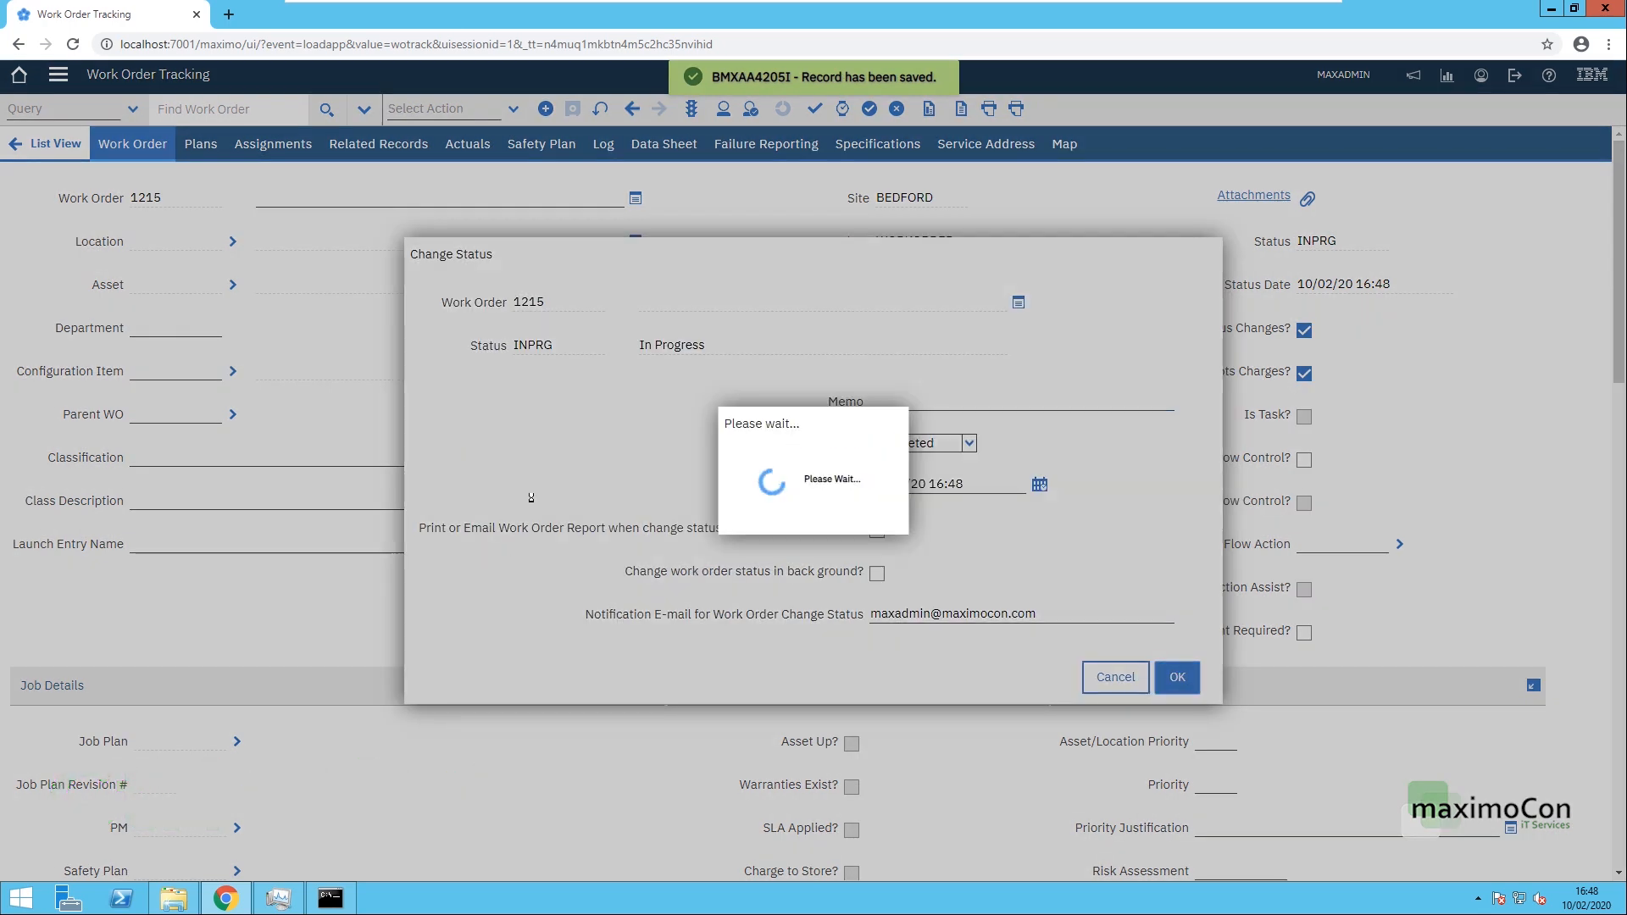
pyautogui.hotkey('ctrl', 'alt', 'z')
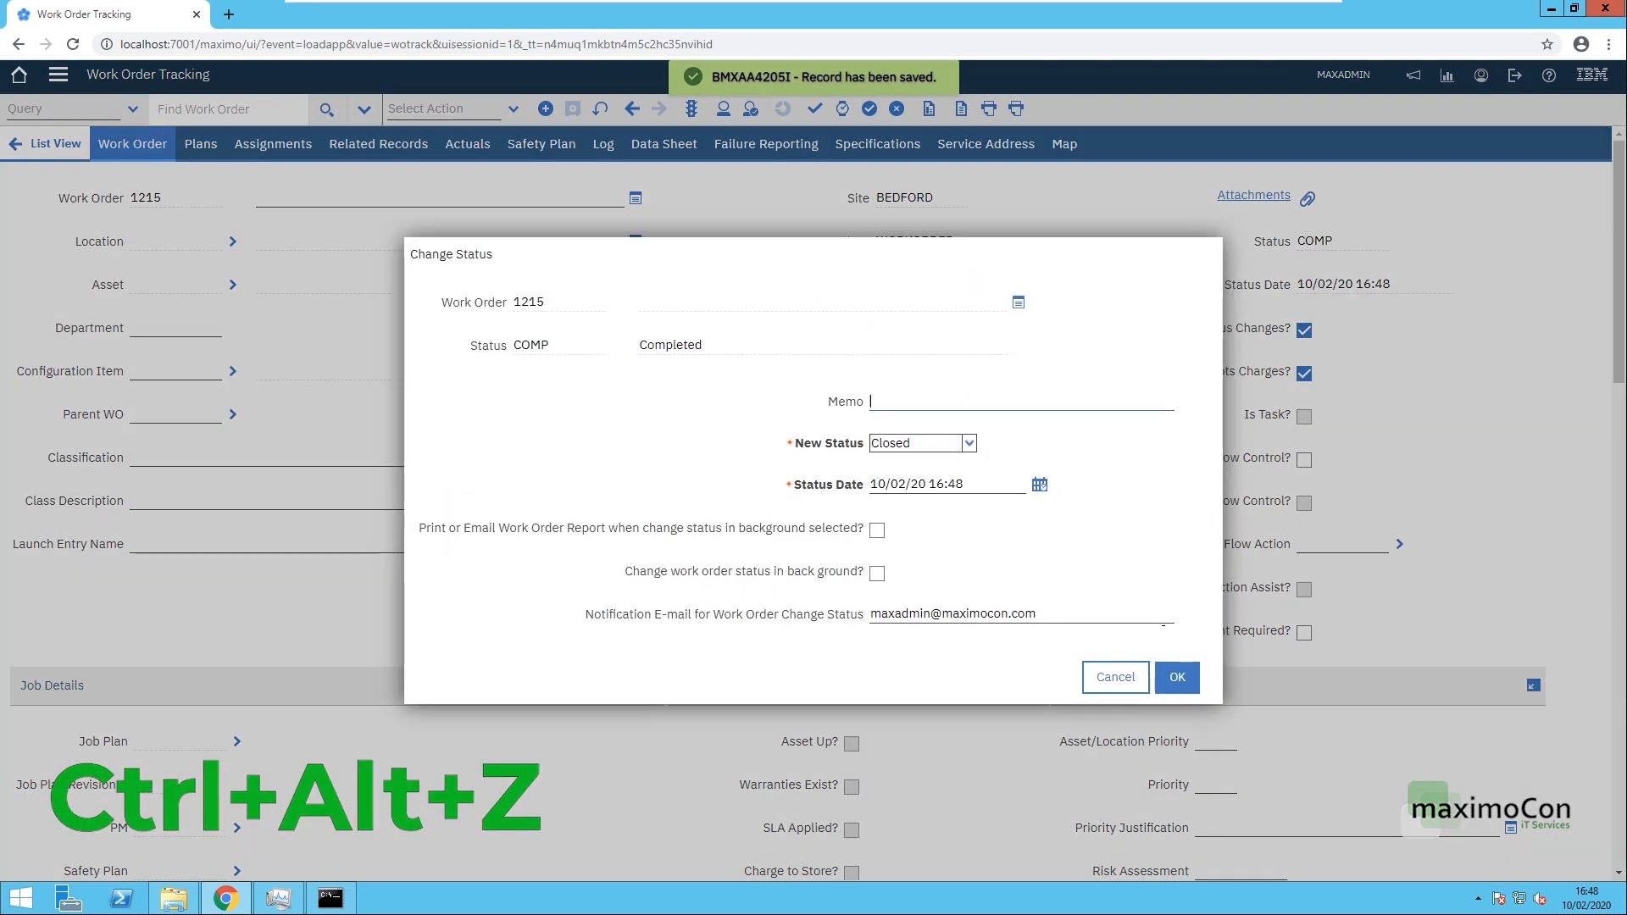
pyautogui.click(1178, 677)
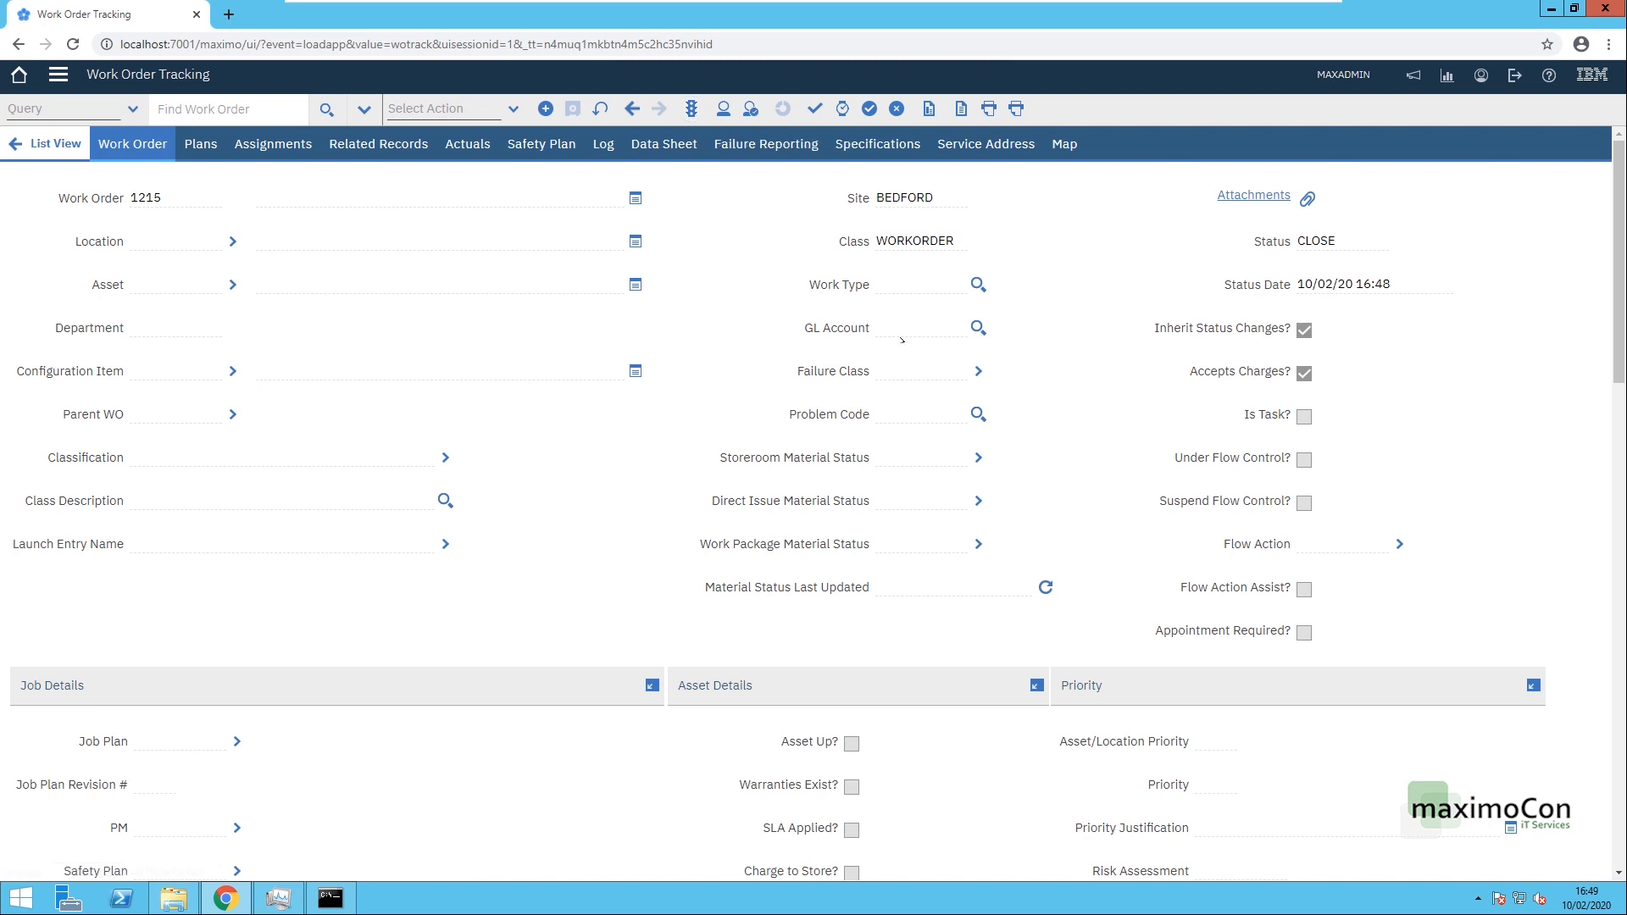
pyautogui.hotkey('ctrl', 'alt', 'a')
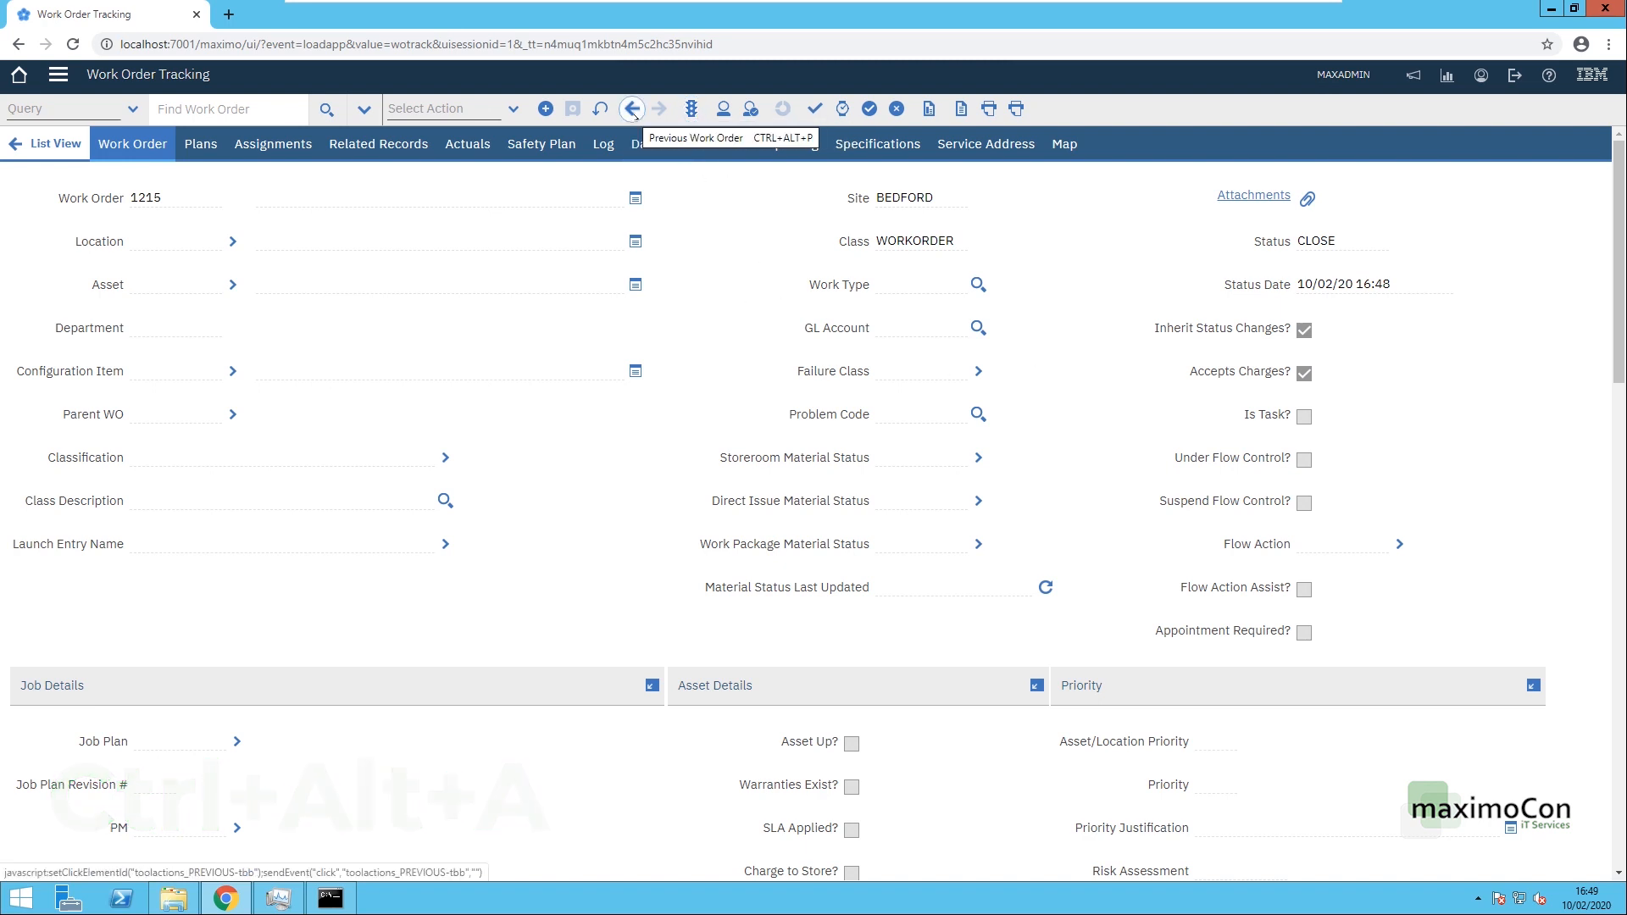
pyautogui.hotkey('ctrl', 'alt', 'p')
pyautogui.hotkey('ctrl', 'alt', 'n')
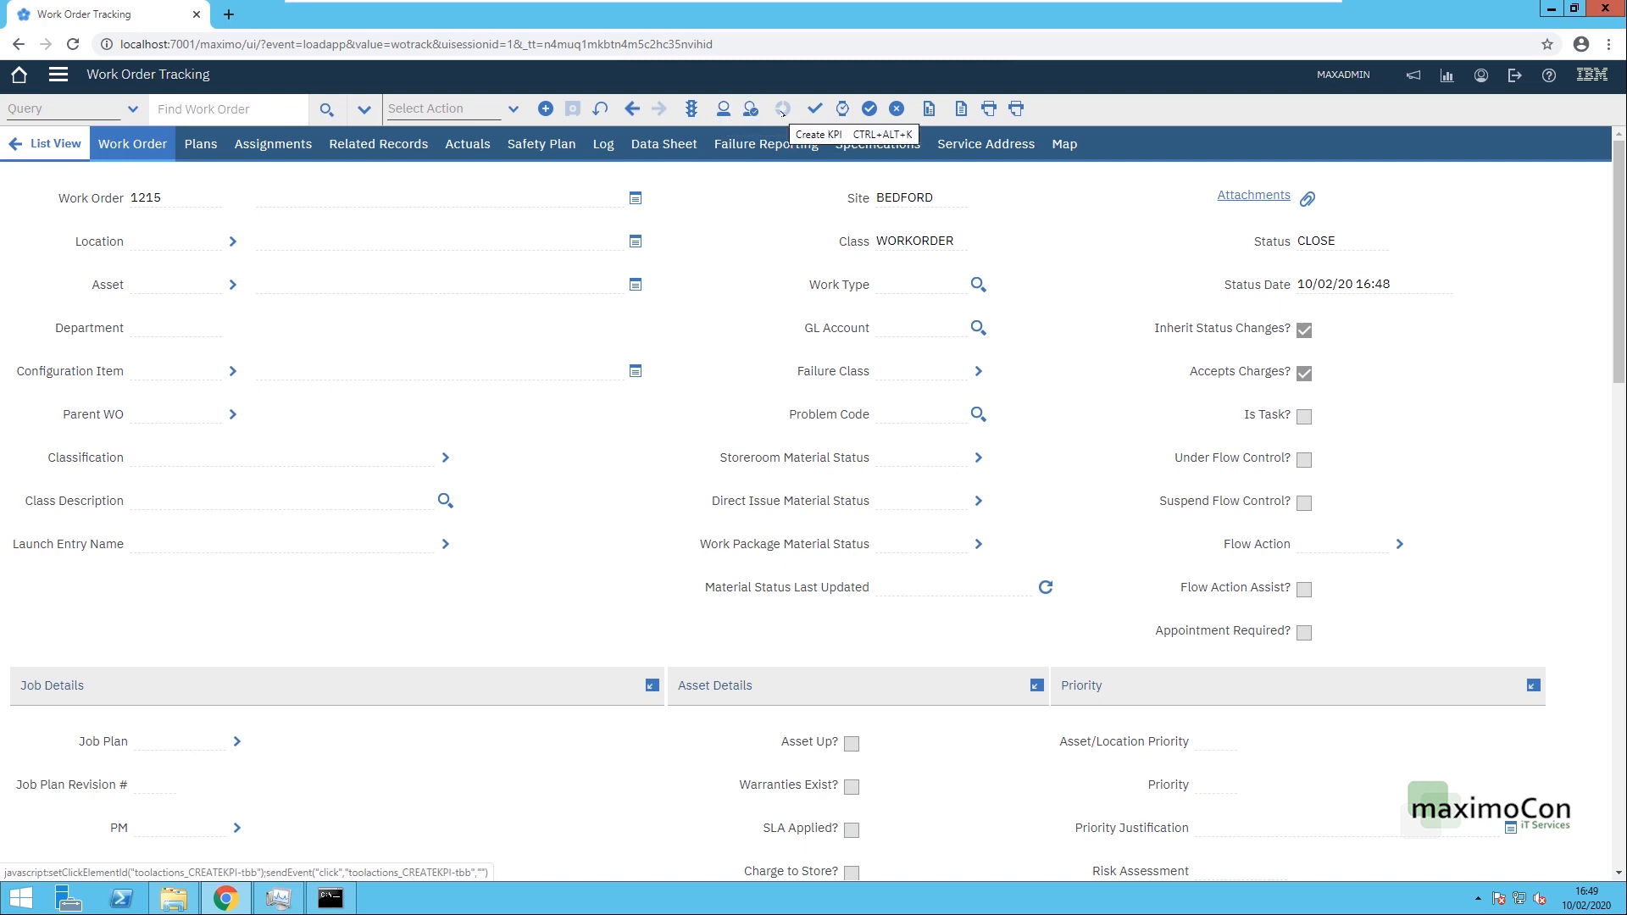
# Step: Return to the work order list and open localhost:7001/maximo/ in a second browser tab
pyautogui.click(49, 144)
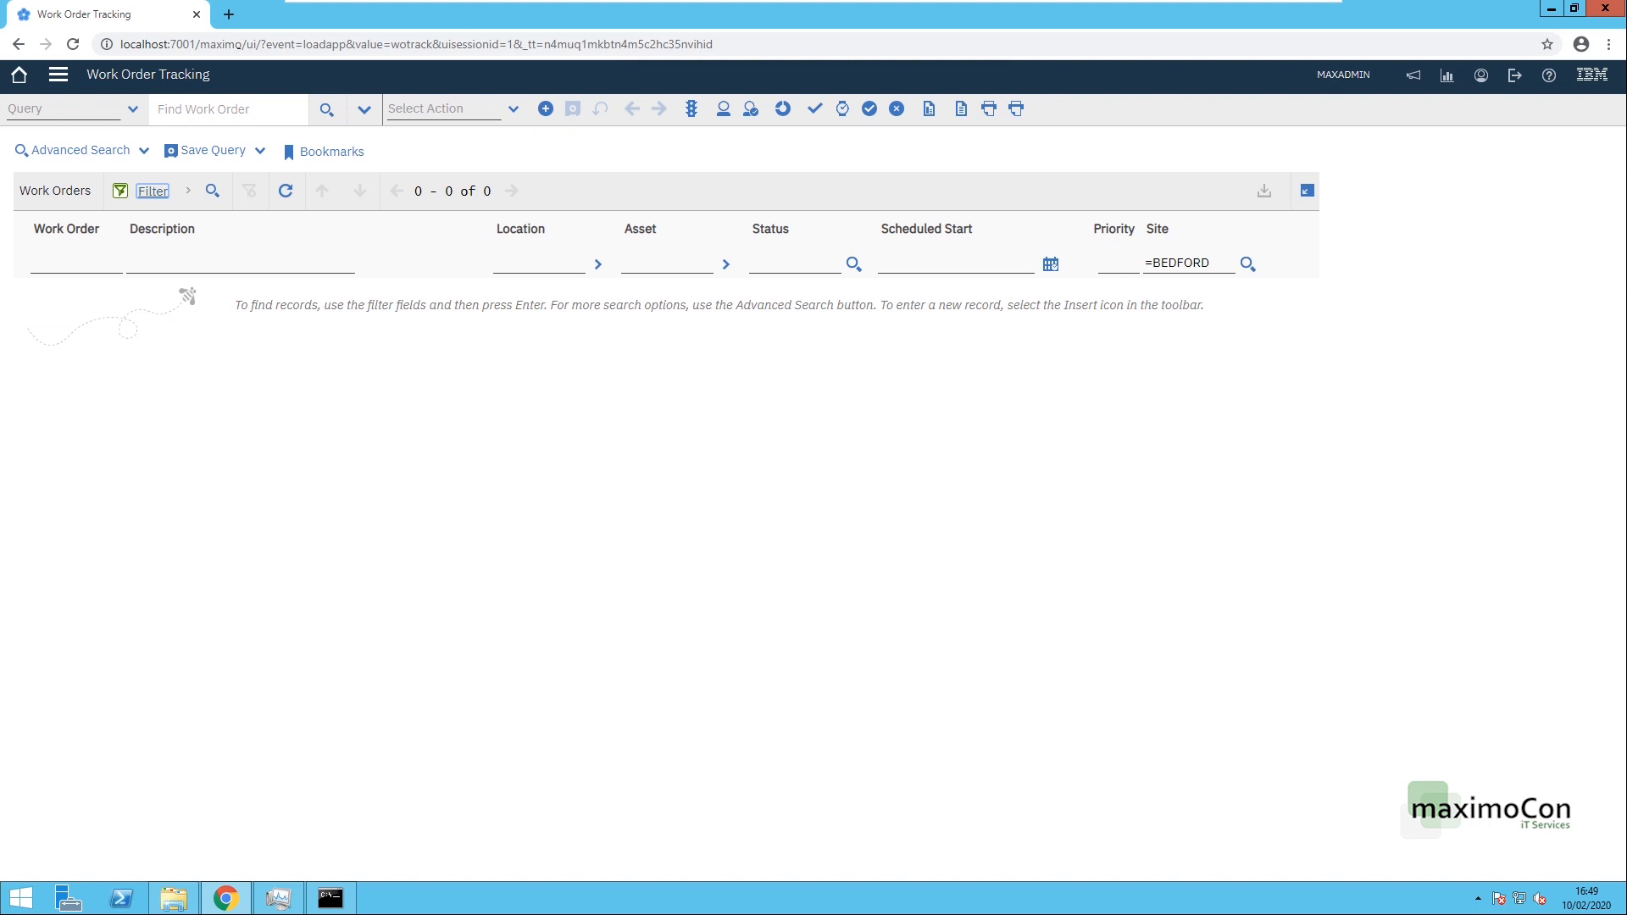
pyautogui.click(238, 44)
pyautogui.click(245, 45)
pyautogui.moveTo(246, 44); pyautogui.dragTo(119, 44)
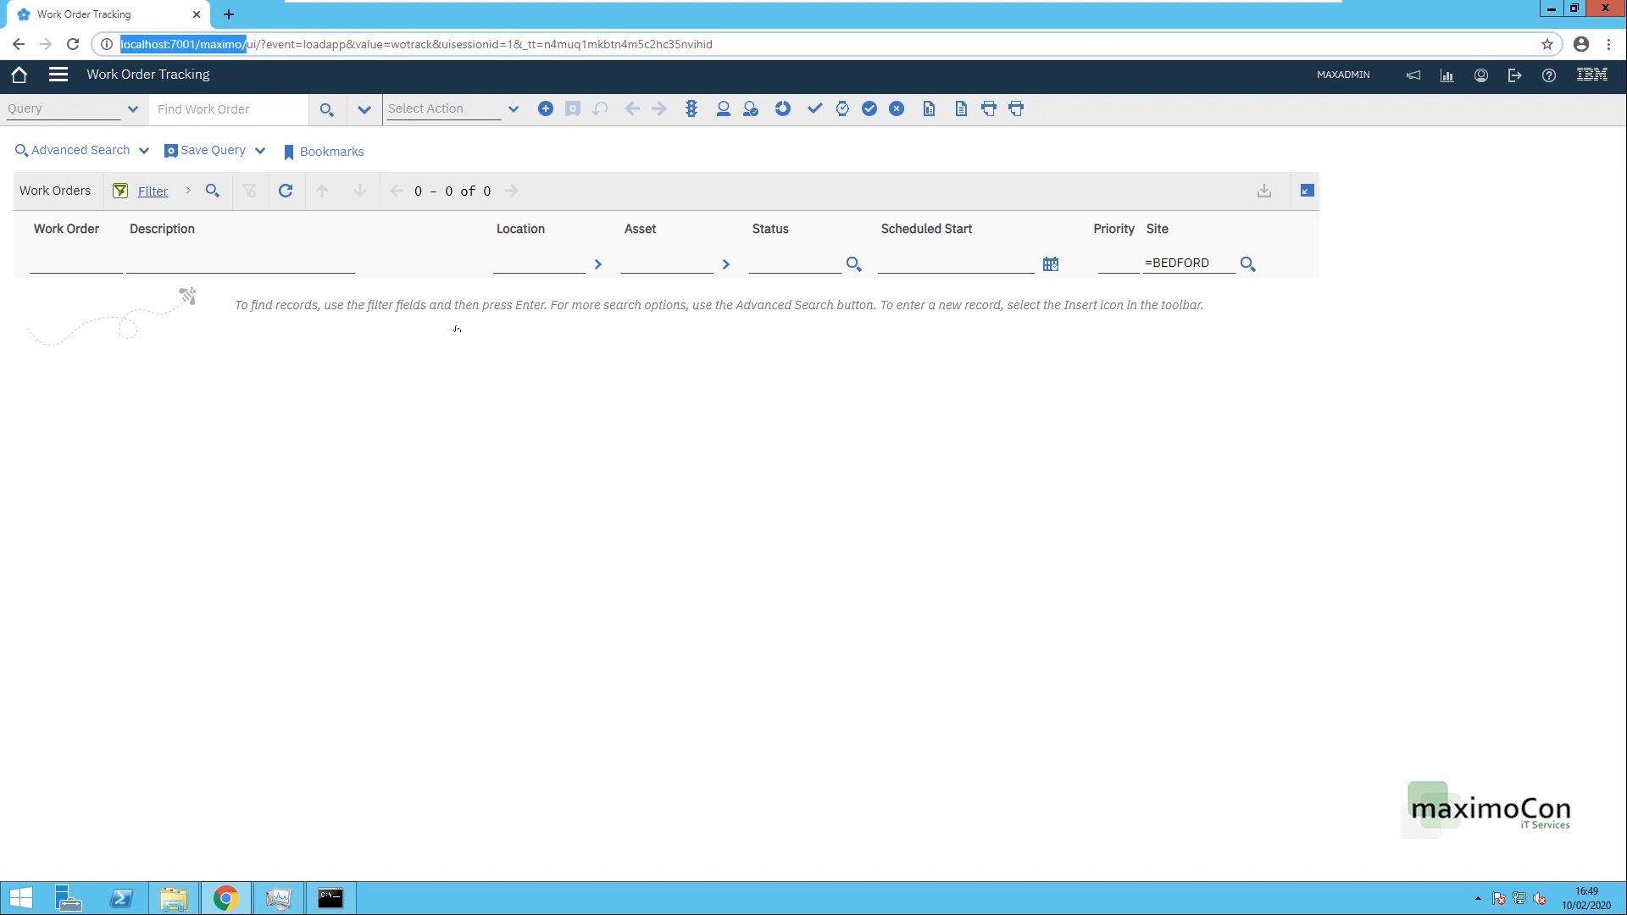
pyautogui.click(501, 469)
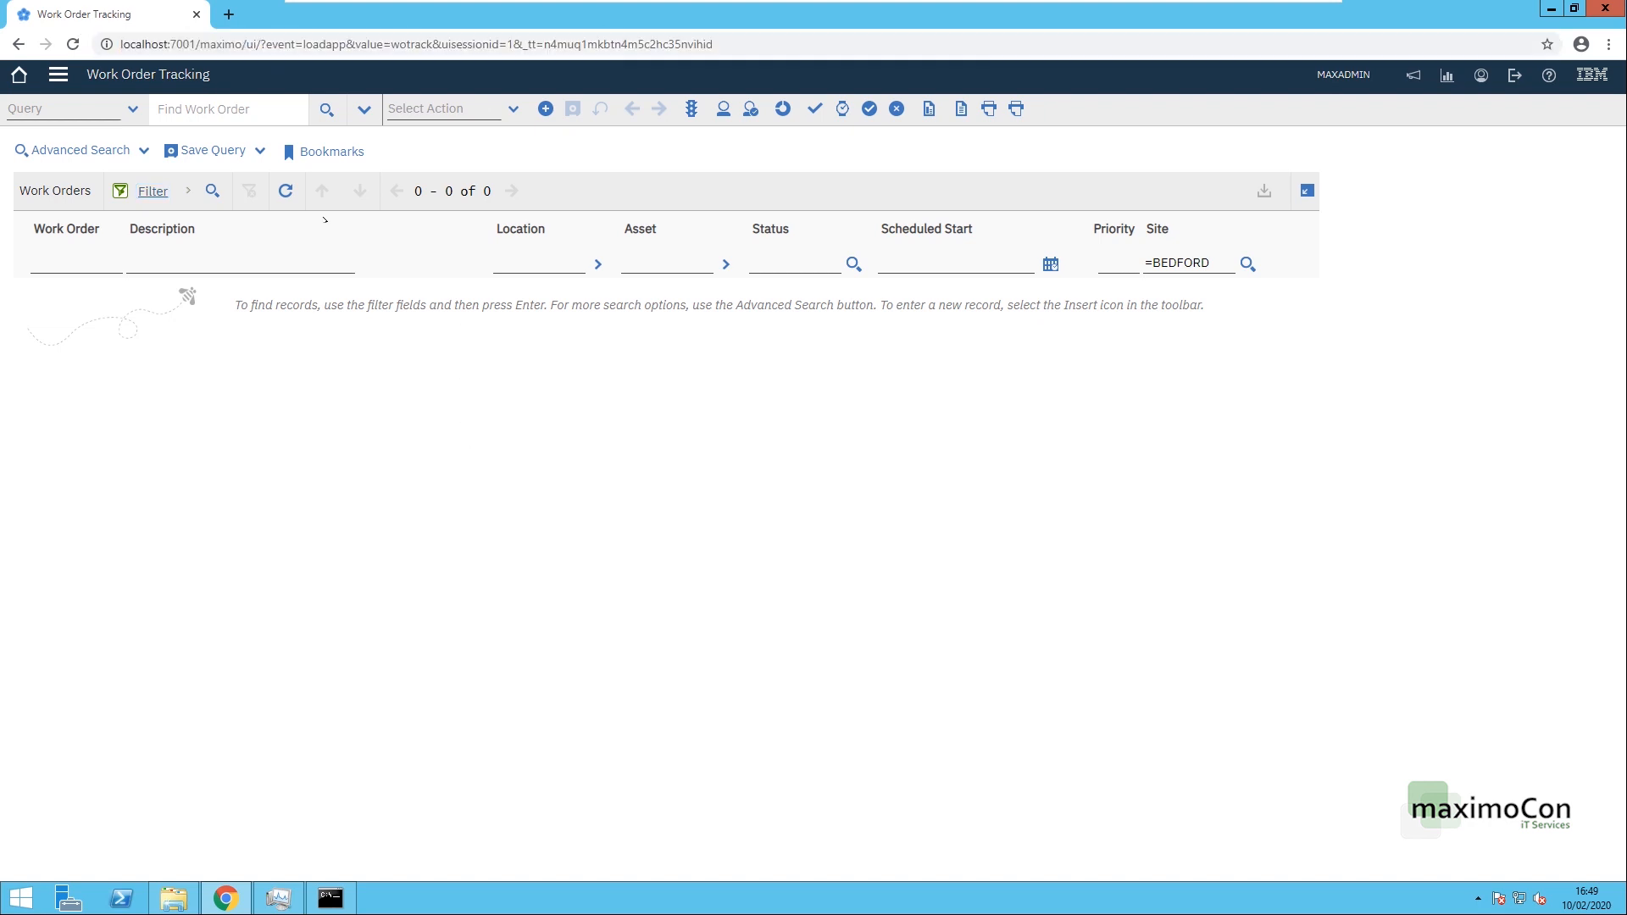
pyautogui.click(228, 14)
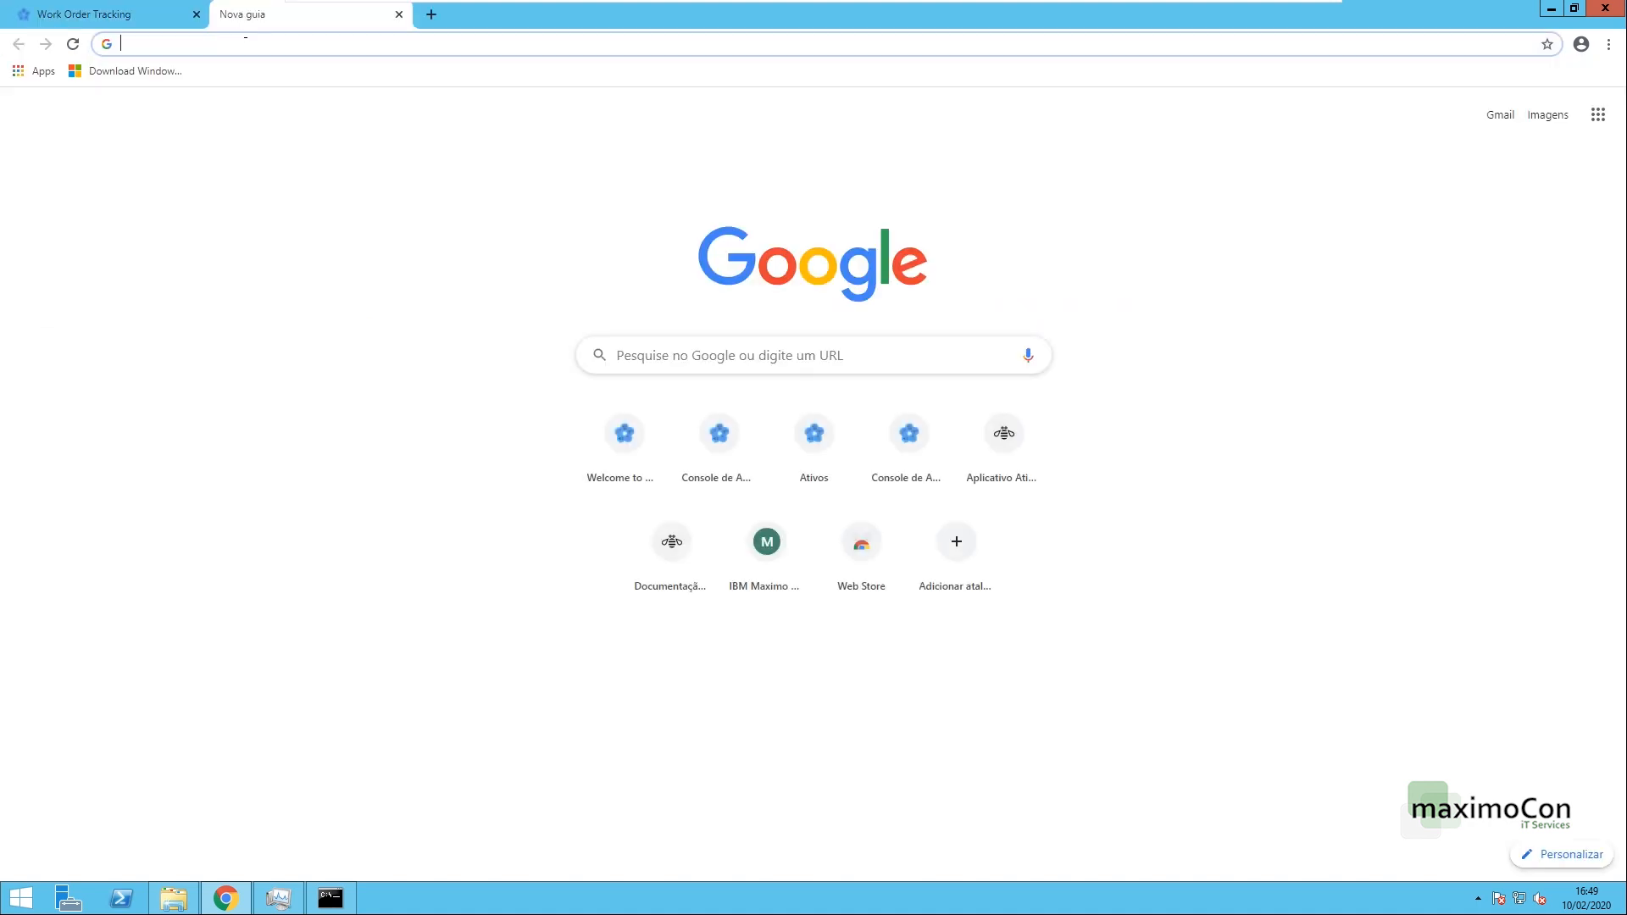
pyautogui.write('localhost:7001/maximo/')
pyautogui.press('Return')
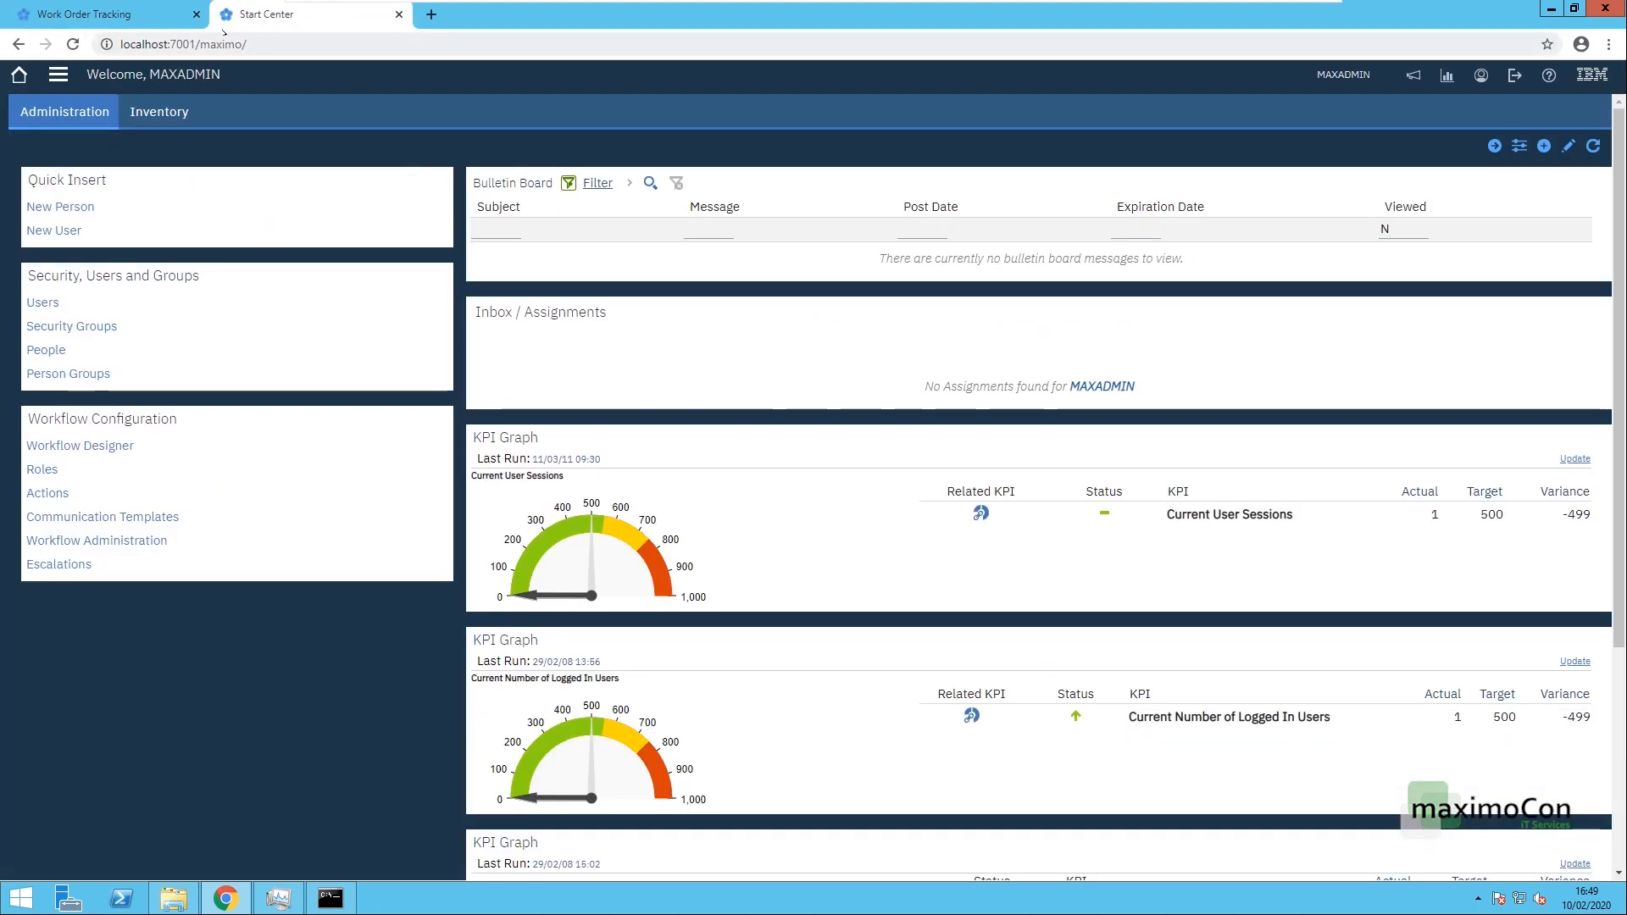
# Step: Open the Assets application in the second tab, keeping Work Order Tracking open in the first
pyautogui.click(169, 17)
pyautogui.click(258, 15)
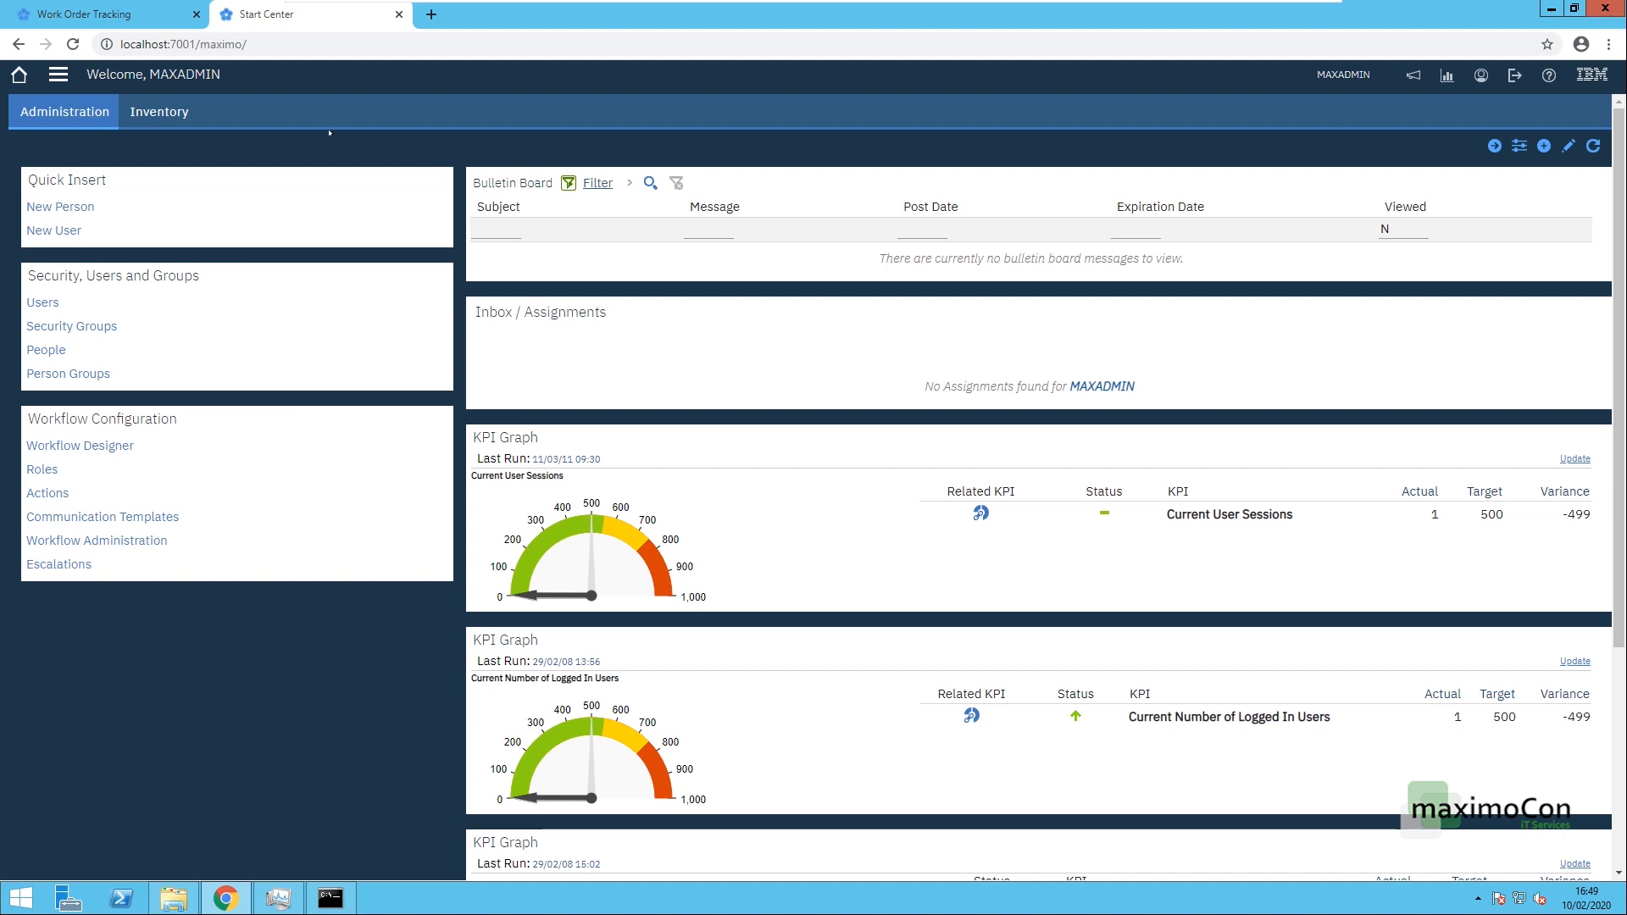
pyautogui.click(161, 15)
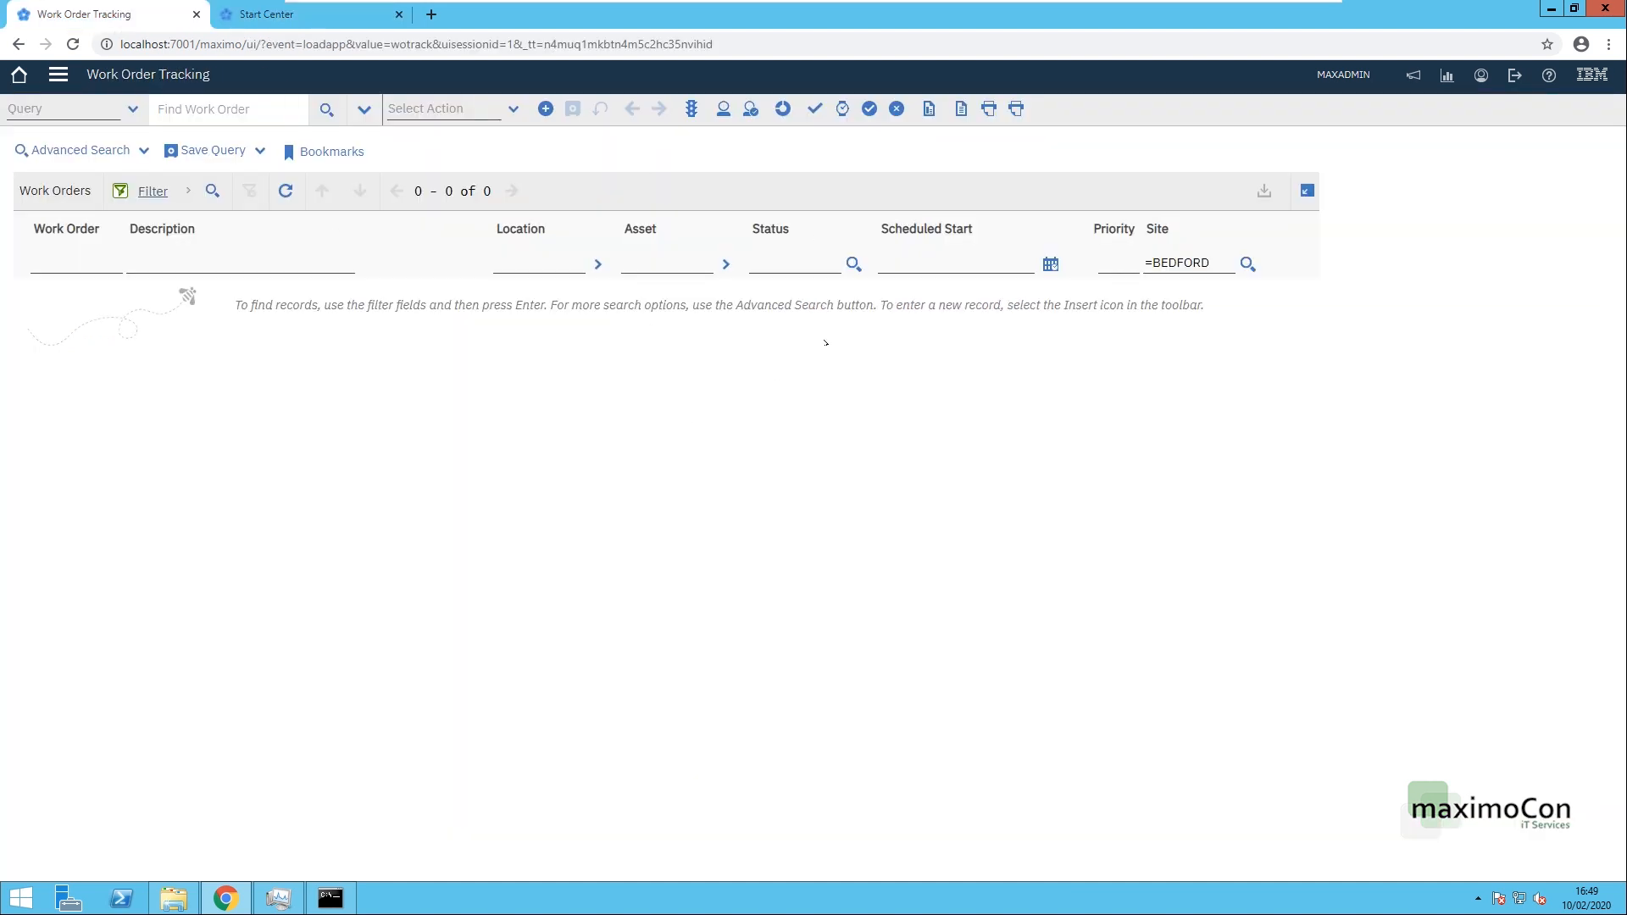
pyautogui.click(267, 16)
pyautogui.click(58, 76)
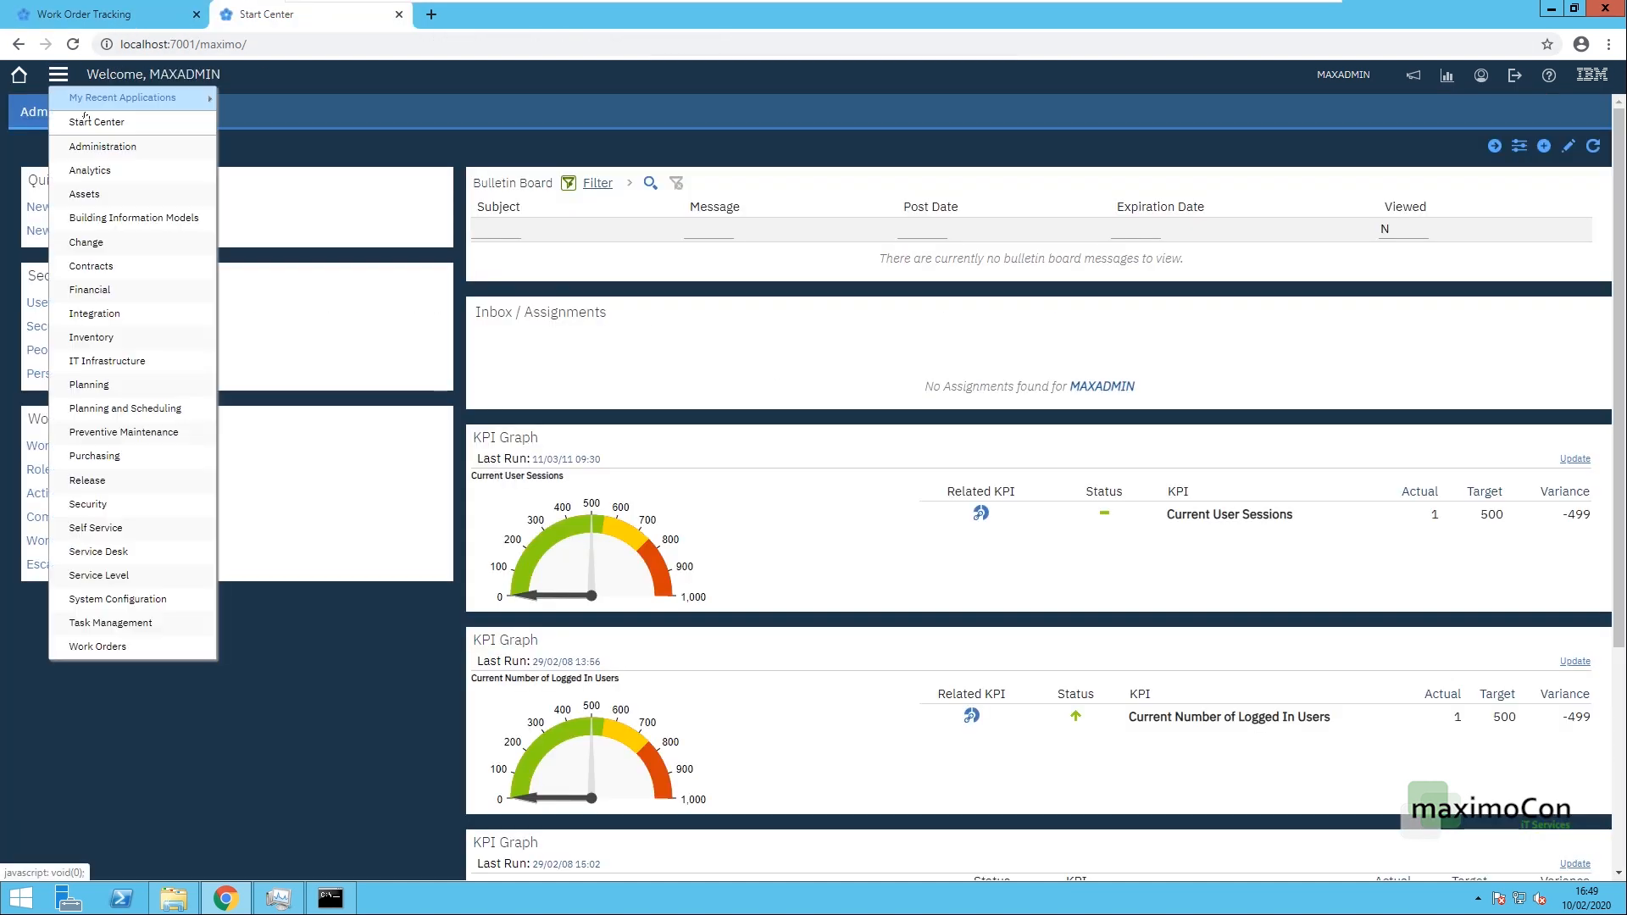
pyautogui.moveTo(101, 194)
pyautogui.click(283, 194)
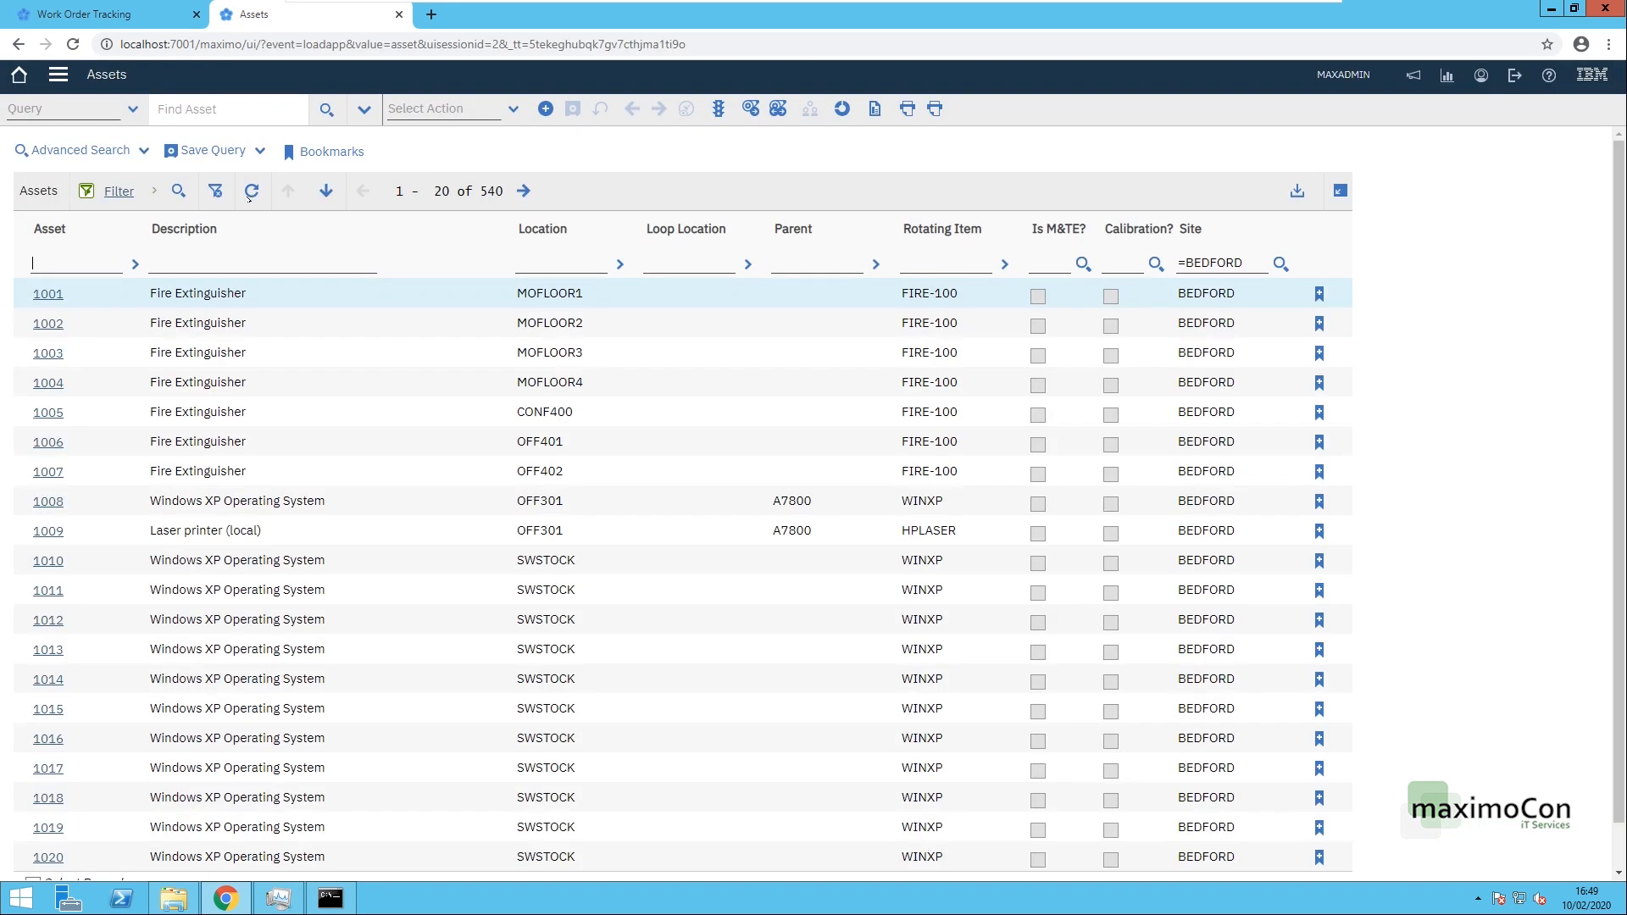
# Step: Create a new work order in the Work Order Tracking tab and go back to the Assets tab
pyautogui.click(102, 14)
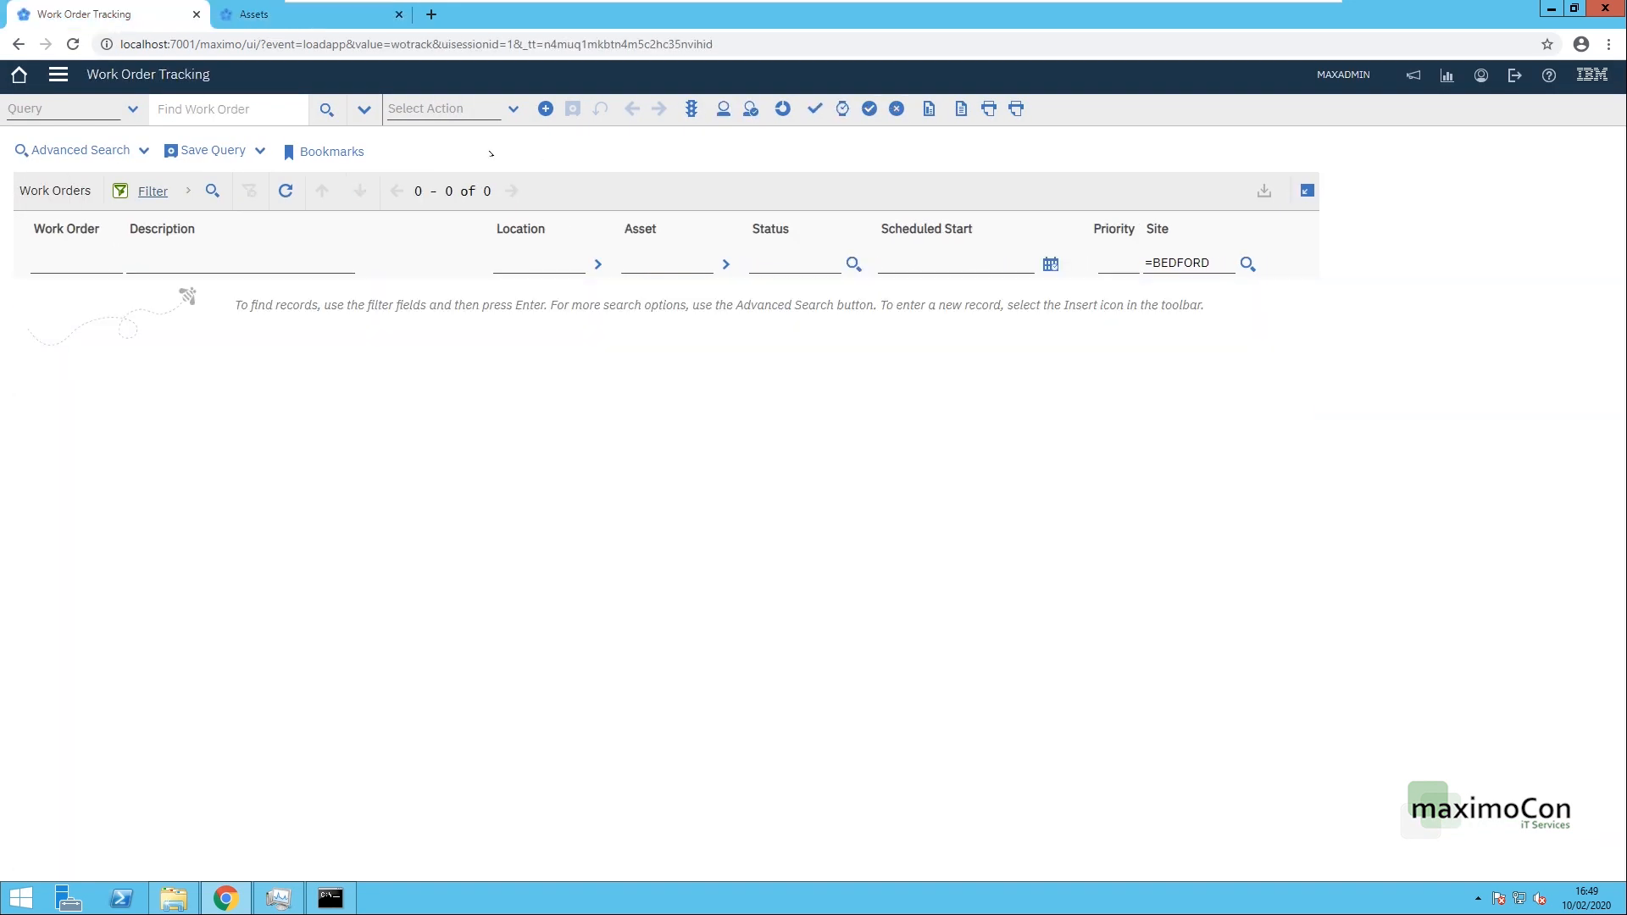
pyautogui.click(545, 108)
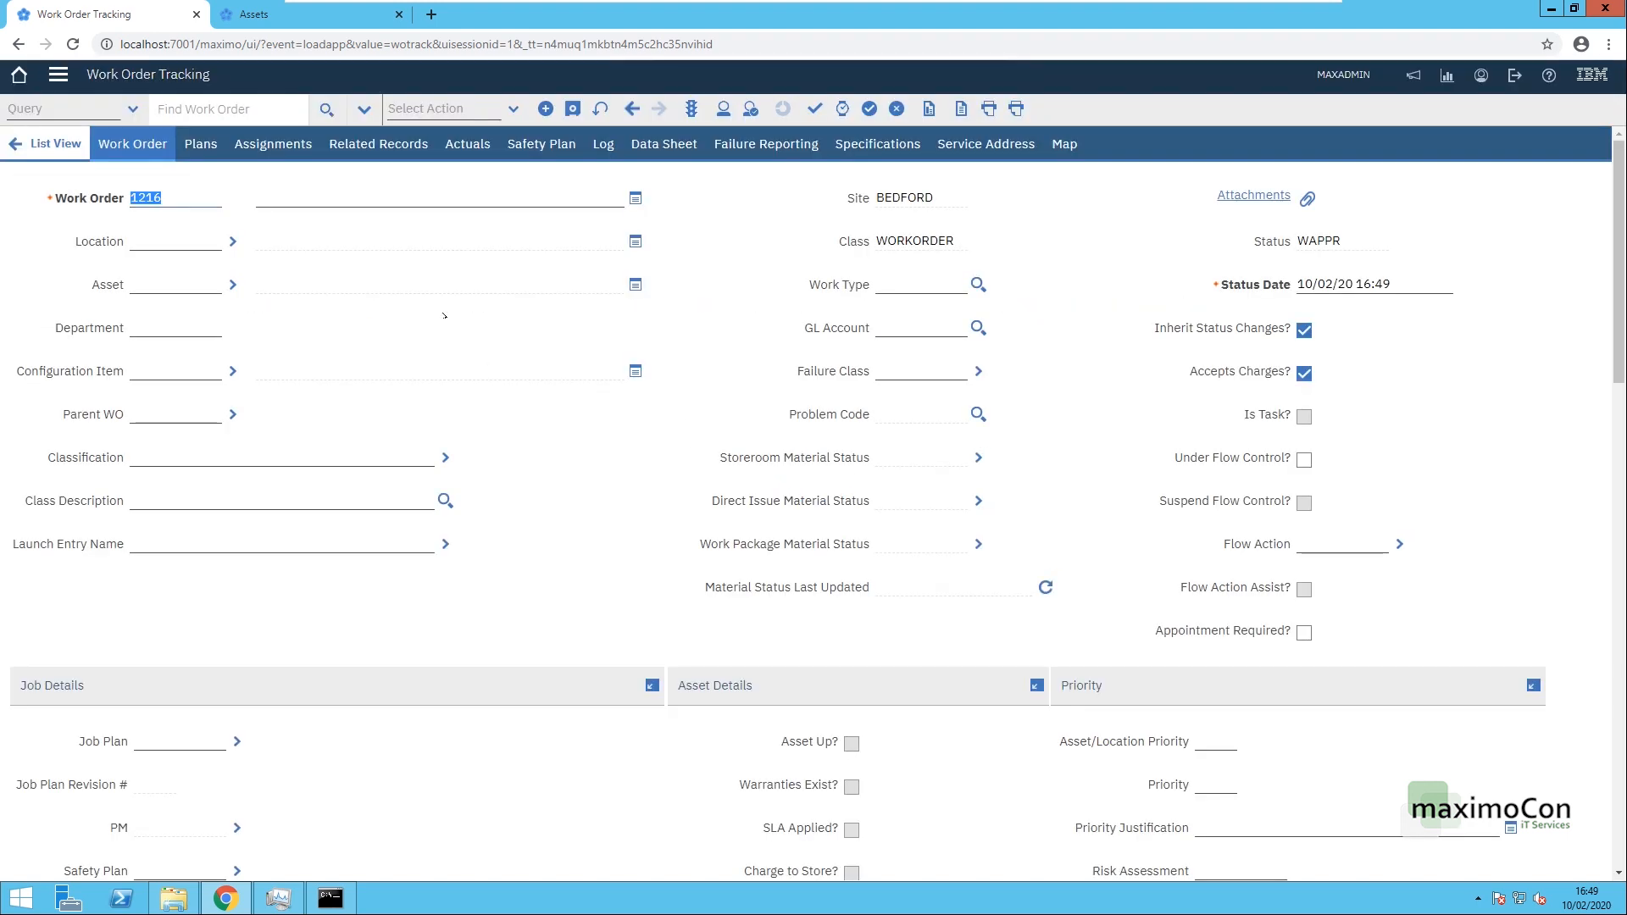
pyautogui.click(297, 18)
pyautogui.click(127, 16)
pyautogui.click(297, 16)
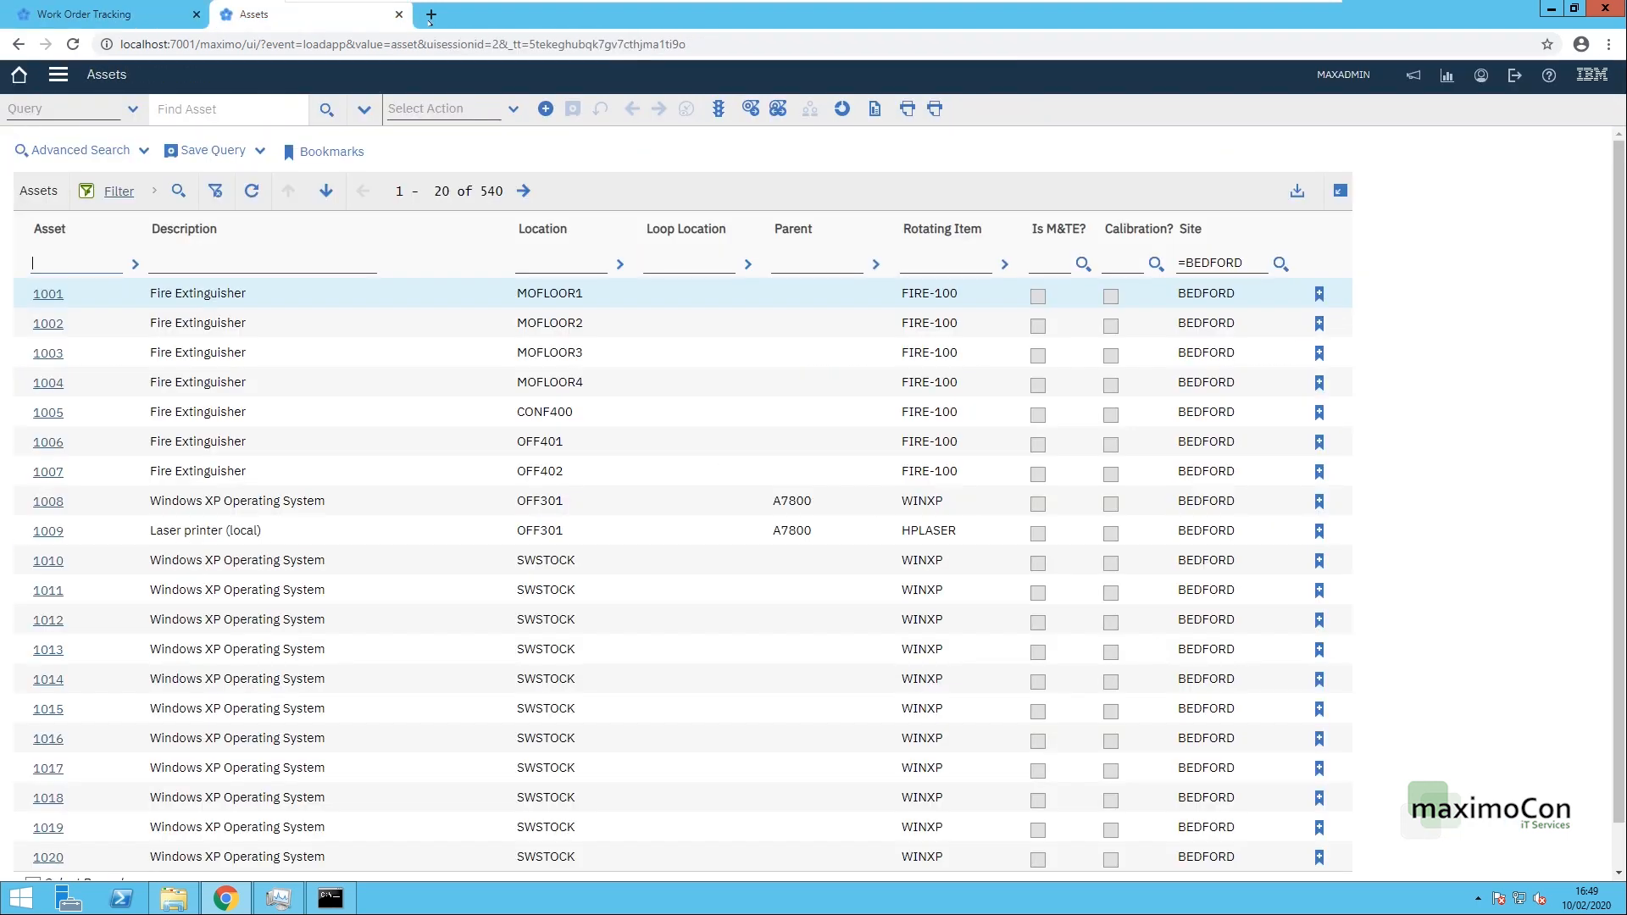
# Step: Open extra blank browser tabs, close them and go back to the Work Order Tracking tab
pyautogui.click(431, 14)
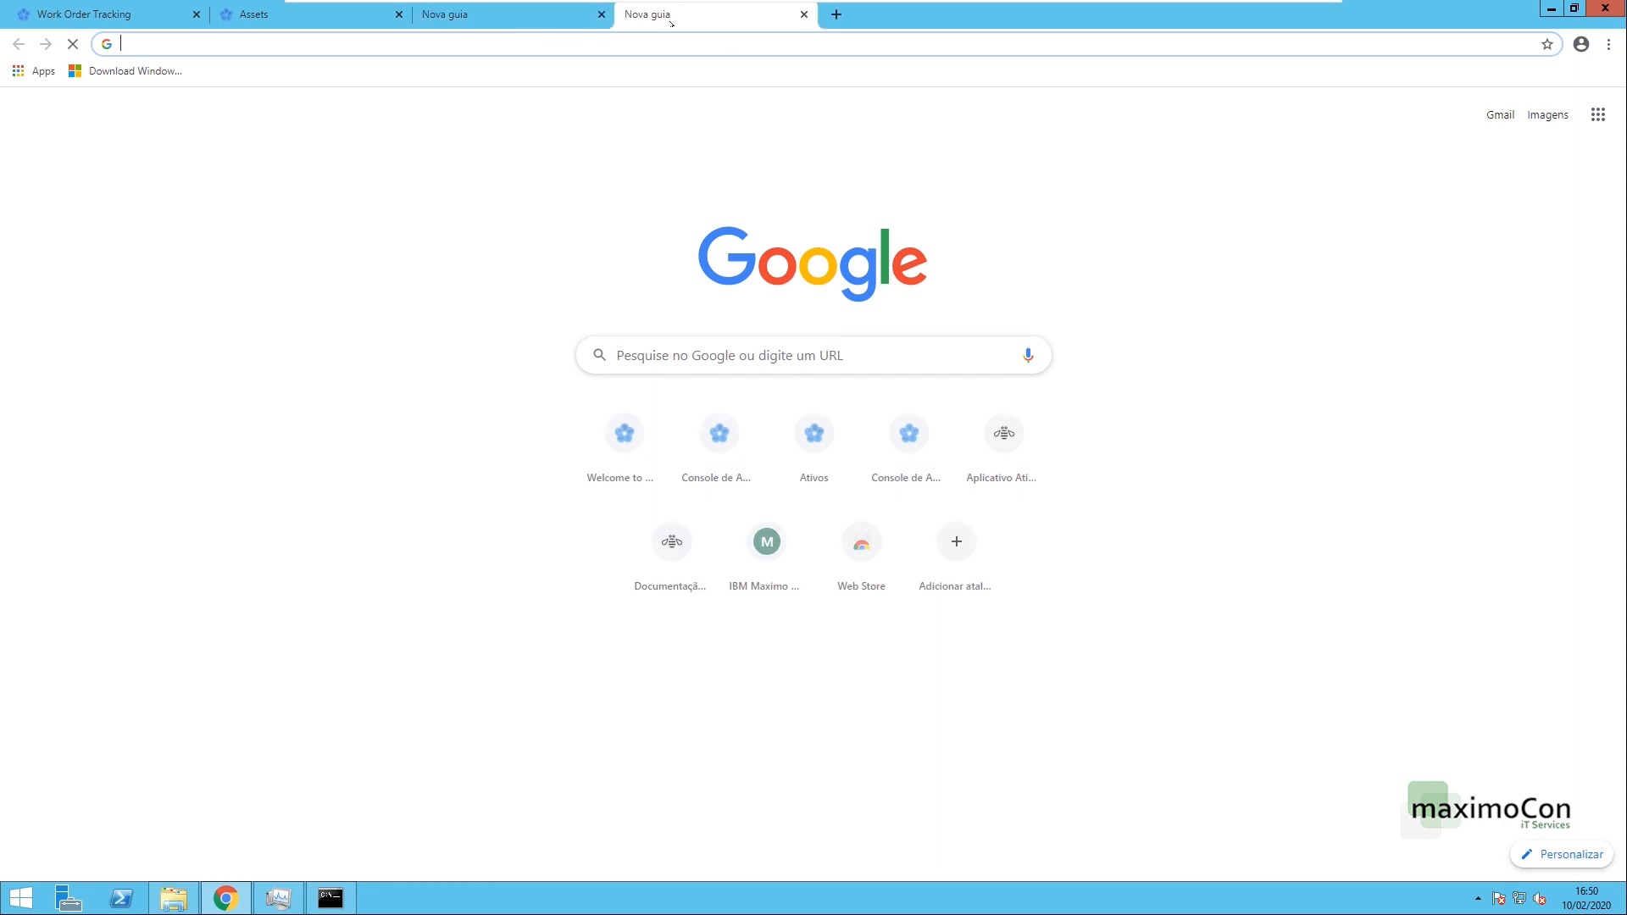
pyautogui.click(601, 15)
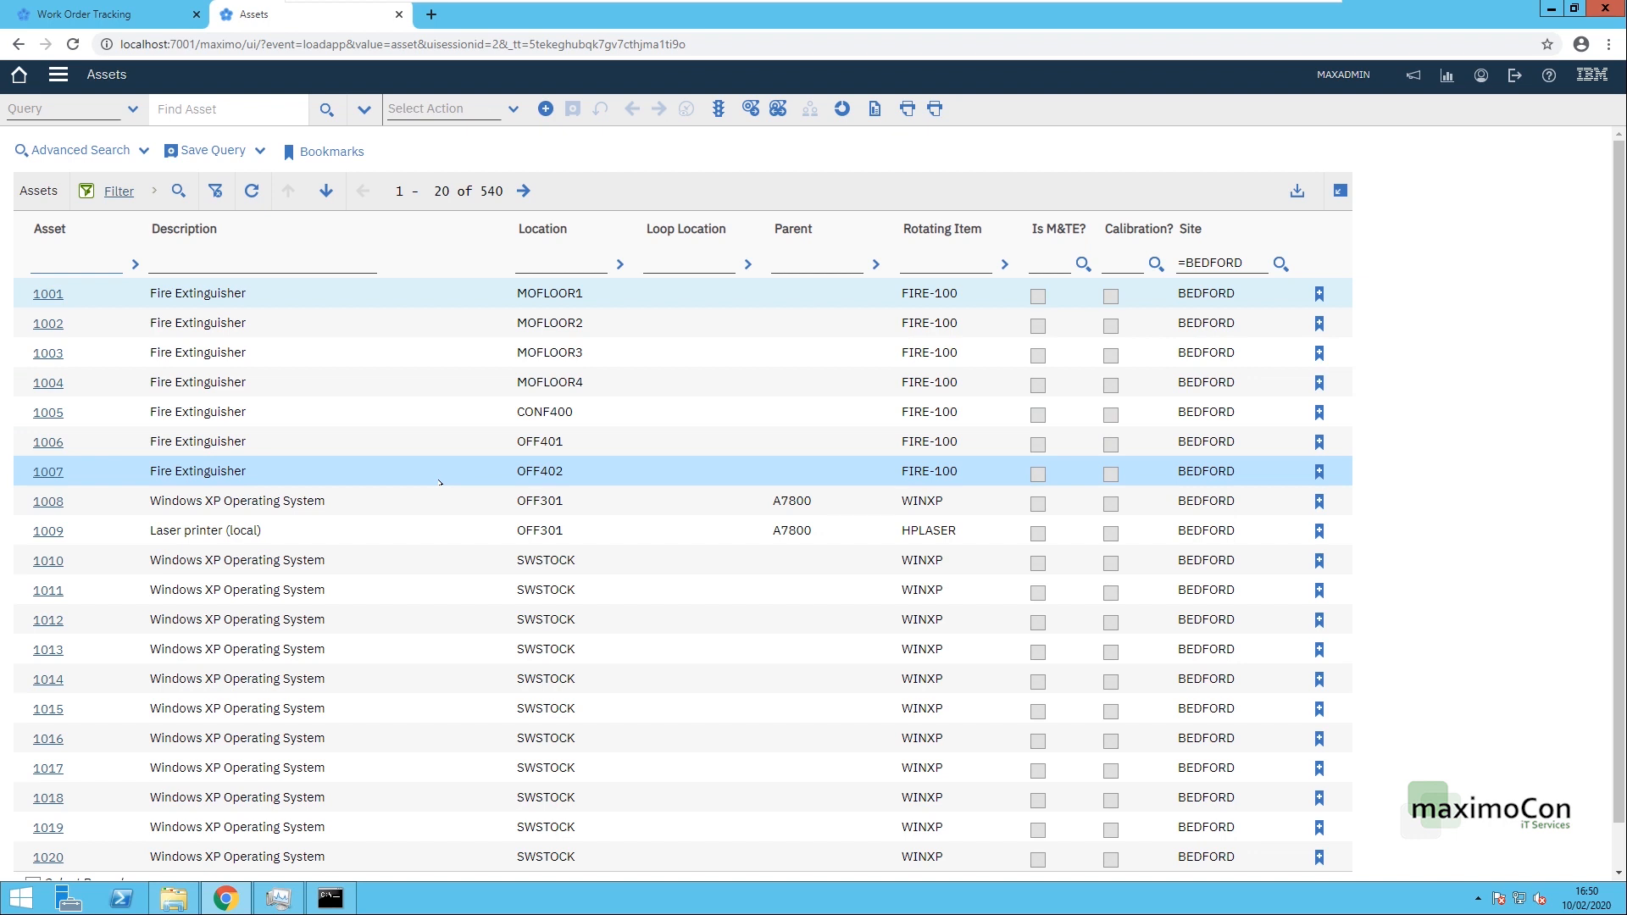
pyautogui.click(127, 22)
pyautogui.click(271, 14)
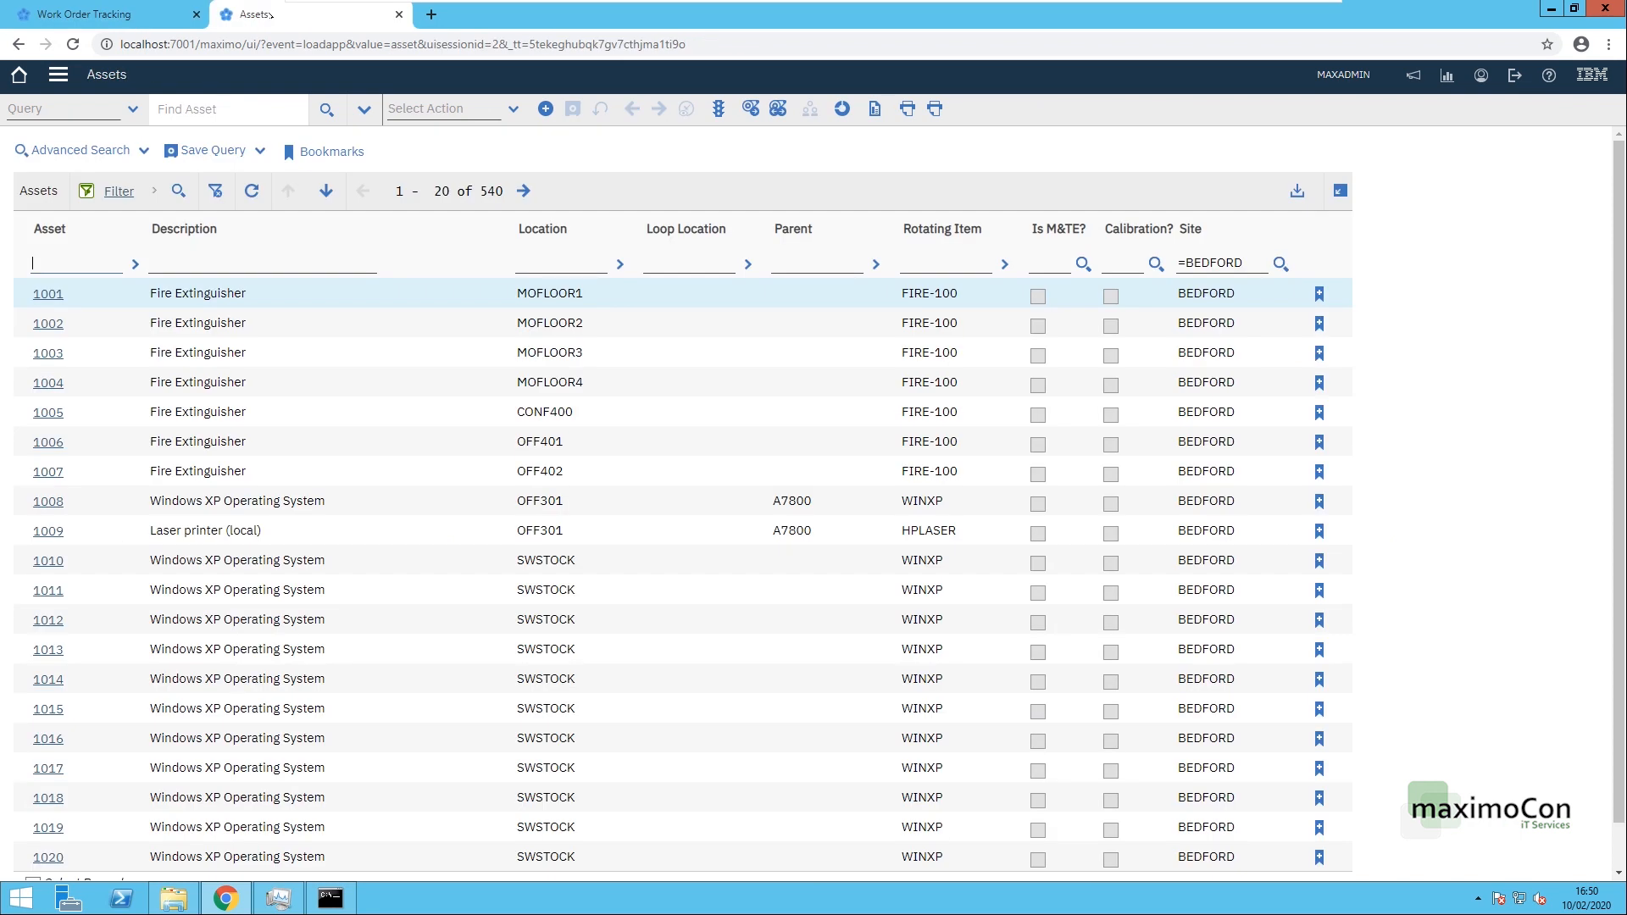
pyautogui.click(124, 12)
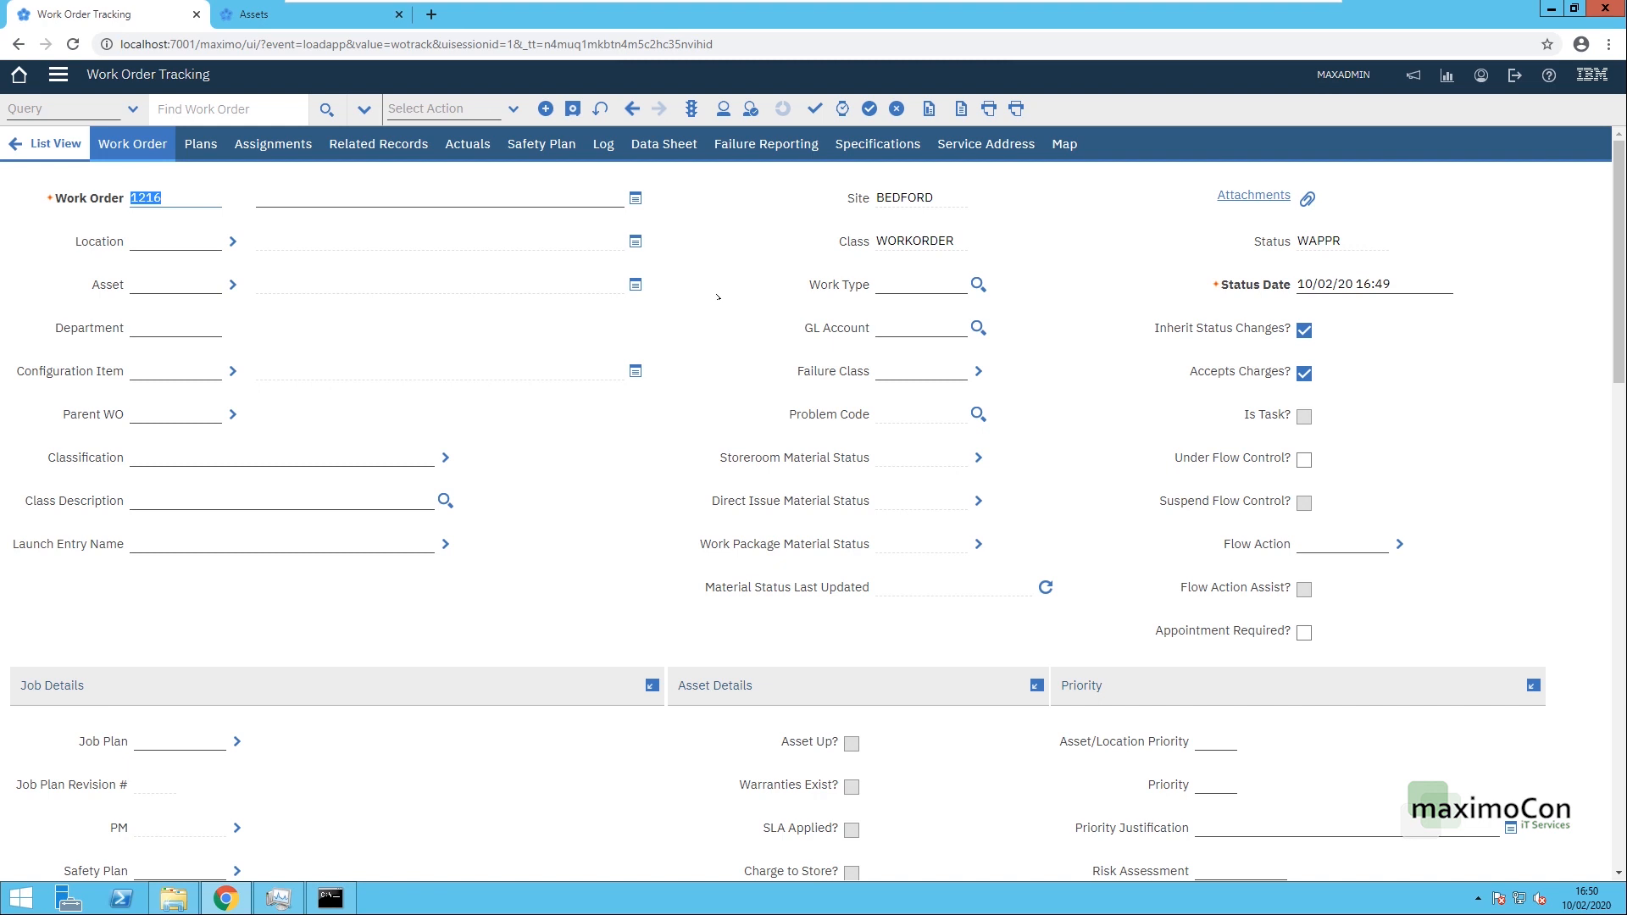
# Step: Check the options for the new work order's Asset field and the Assets list in the other tab
pyautogui.click(232, 285)
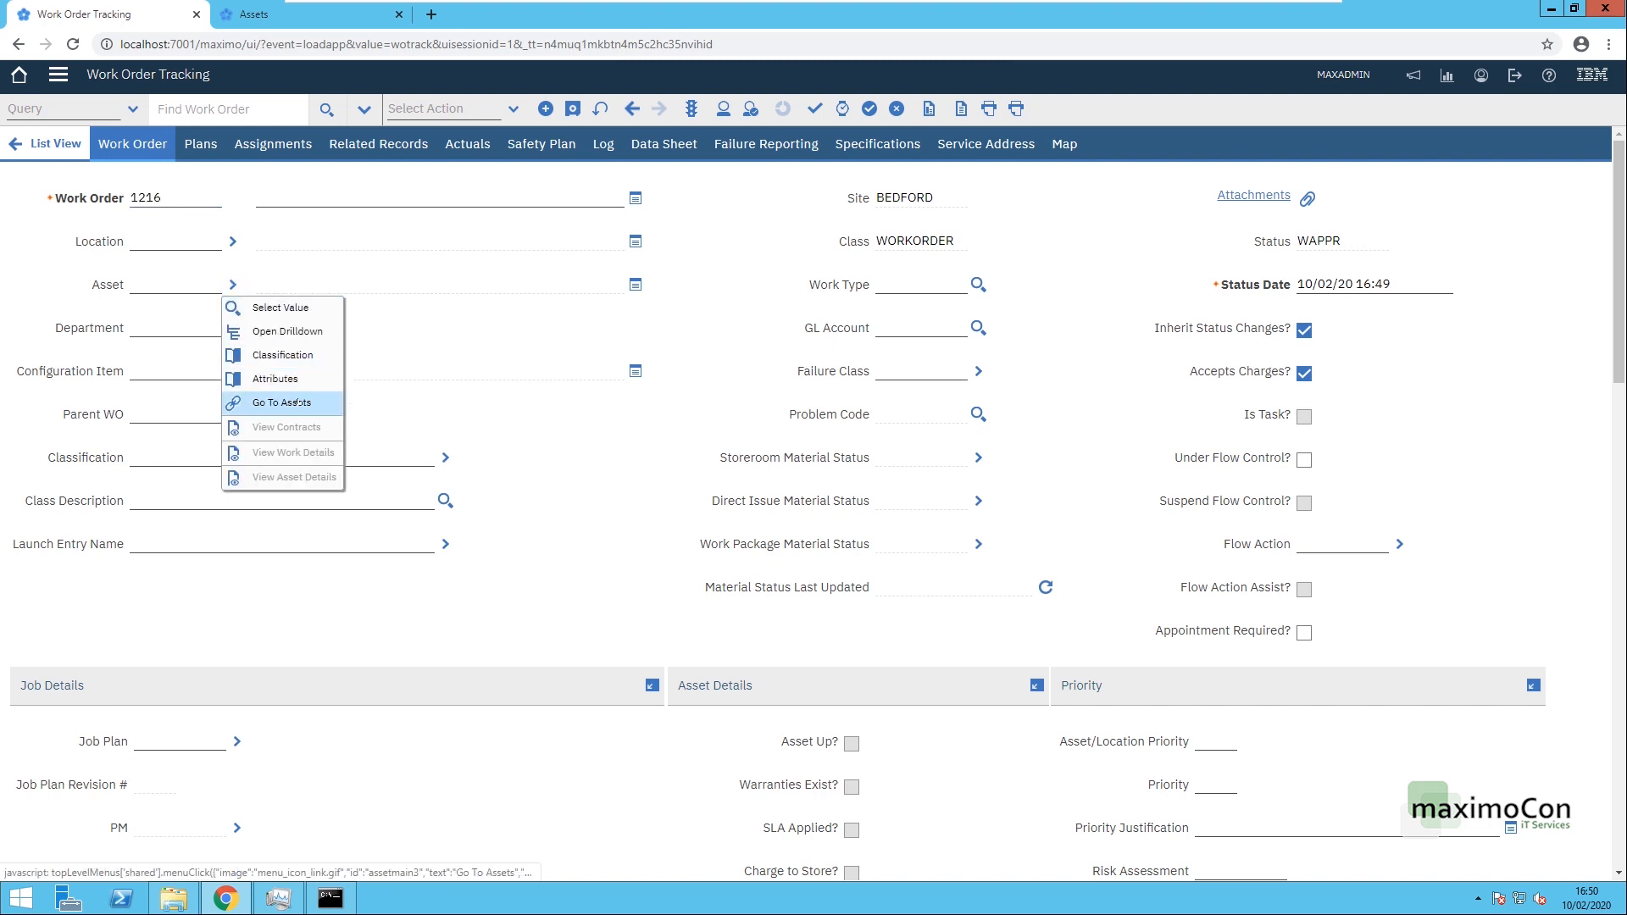
pyautogui.click(555, 254)
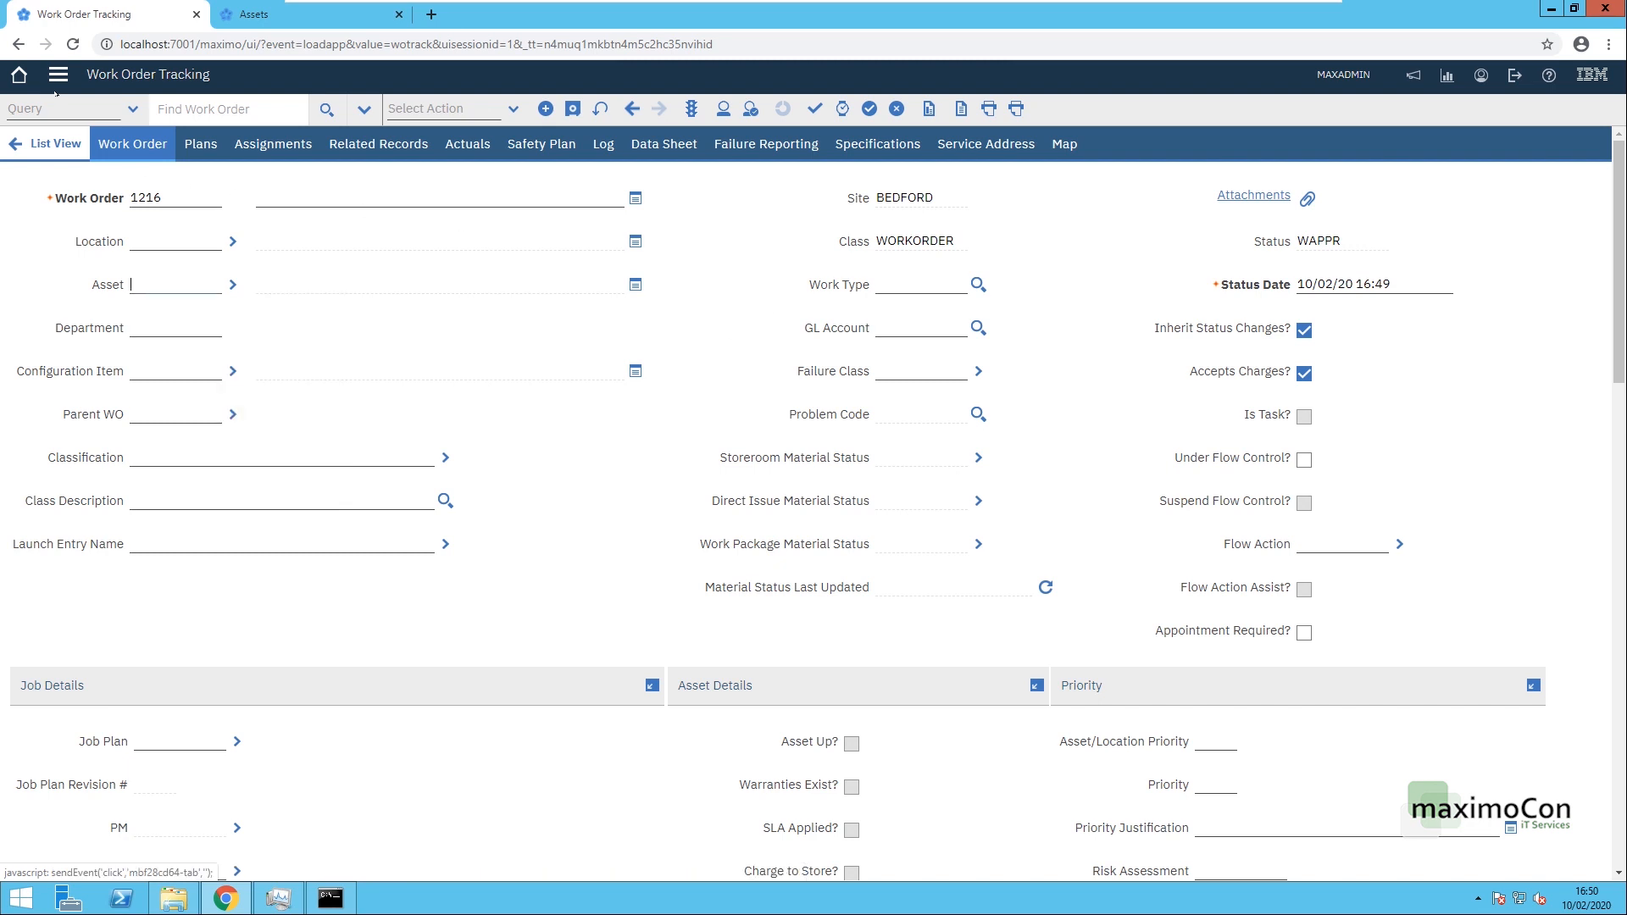
pyautogui.click(309, 17)
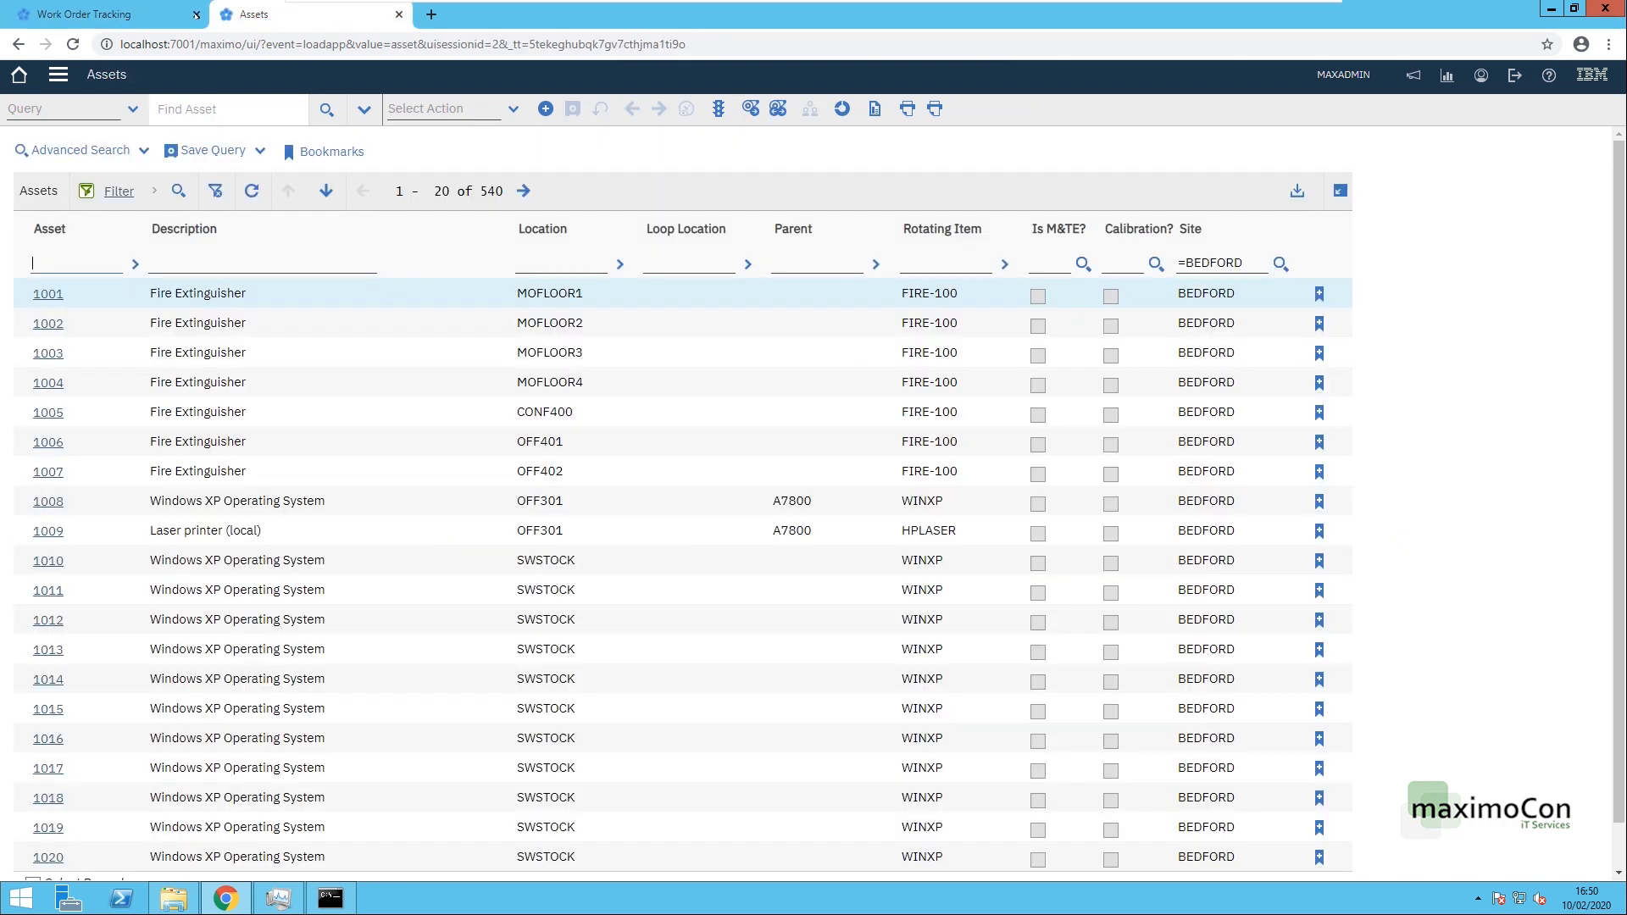
pyautogui.click(121, 12)
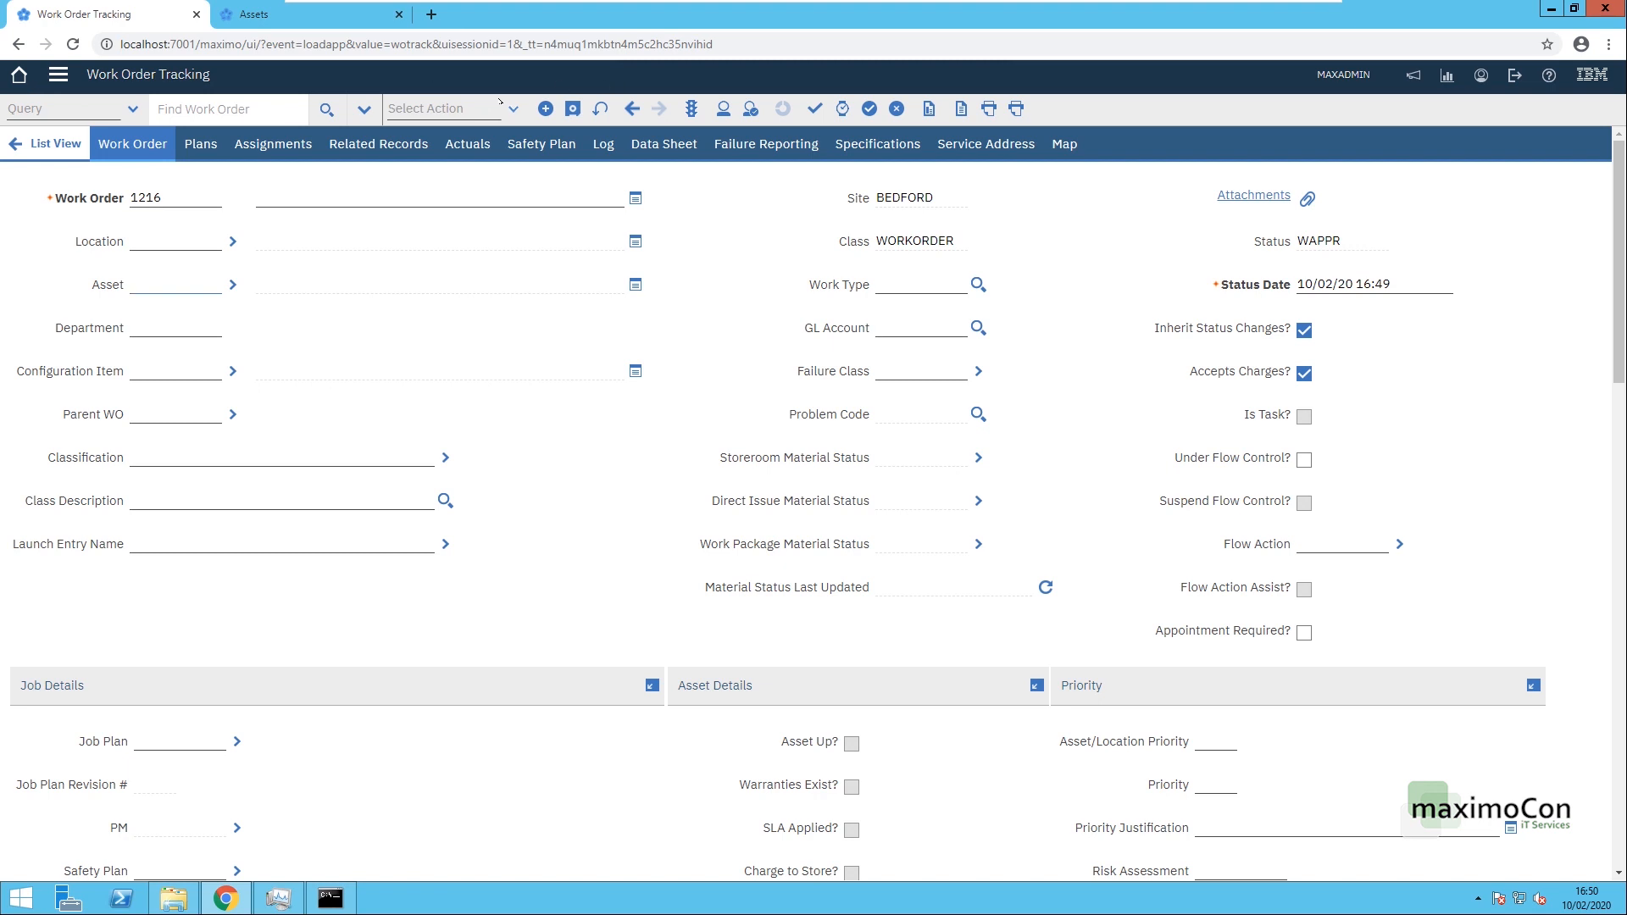
# Step: View the actions available for the new work order and leave it for the list of work orders
pyautogui.click(513, 109)
pyautogui.click(745, 311)
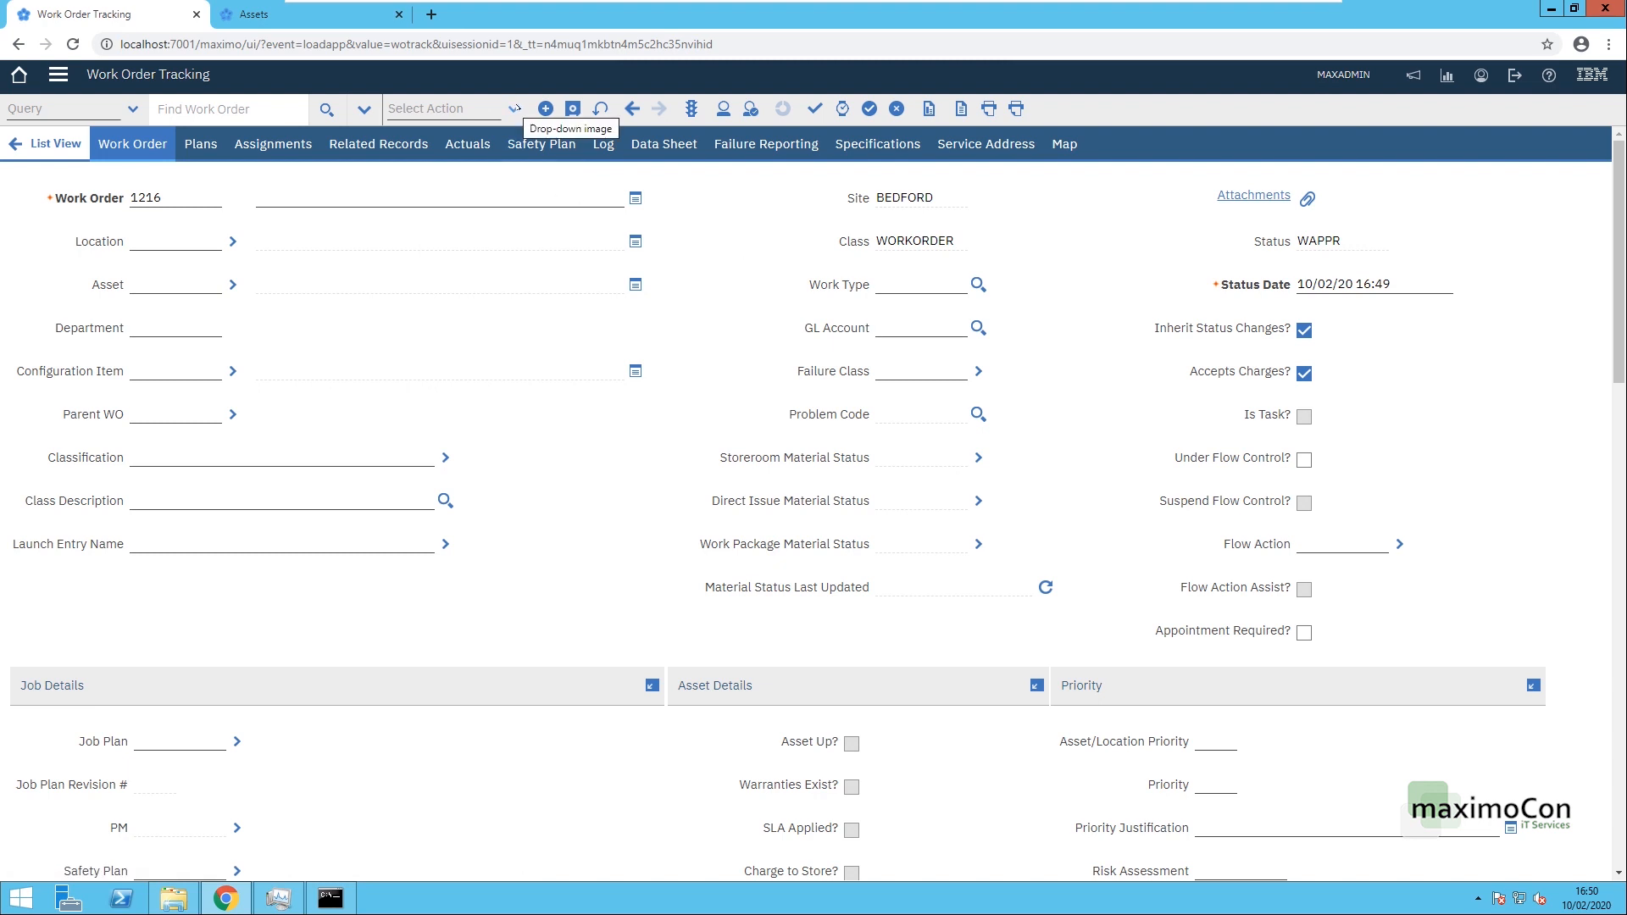
pyautogui.click(83, 142)
pyautogui.click(864, 508)
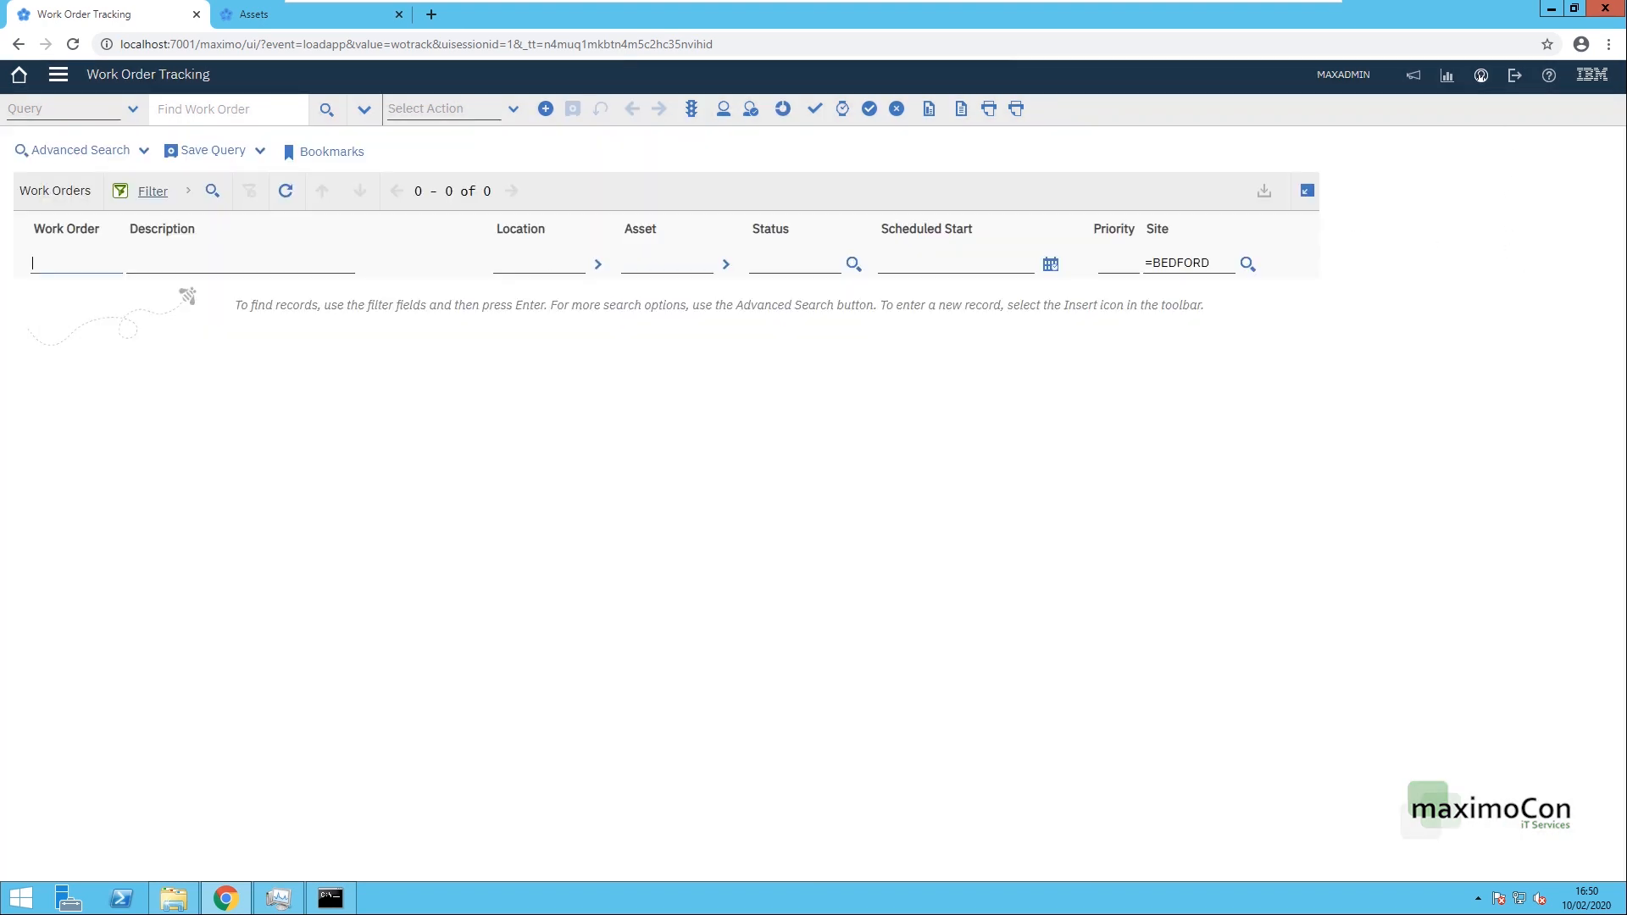
# Step: Set the side navigation menu to Display in the user's default information, and sign out and back in to apply it
pyautogui.click(1481, 76)
pyautogui.click(1503, 95)
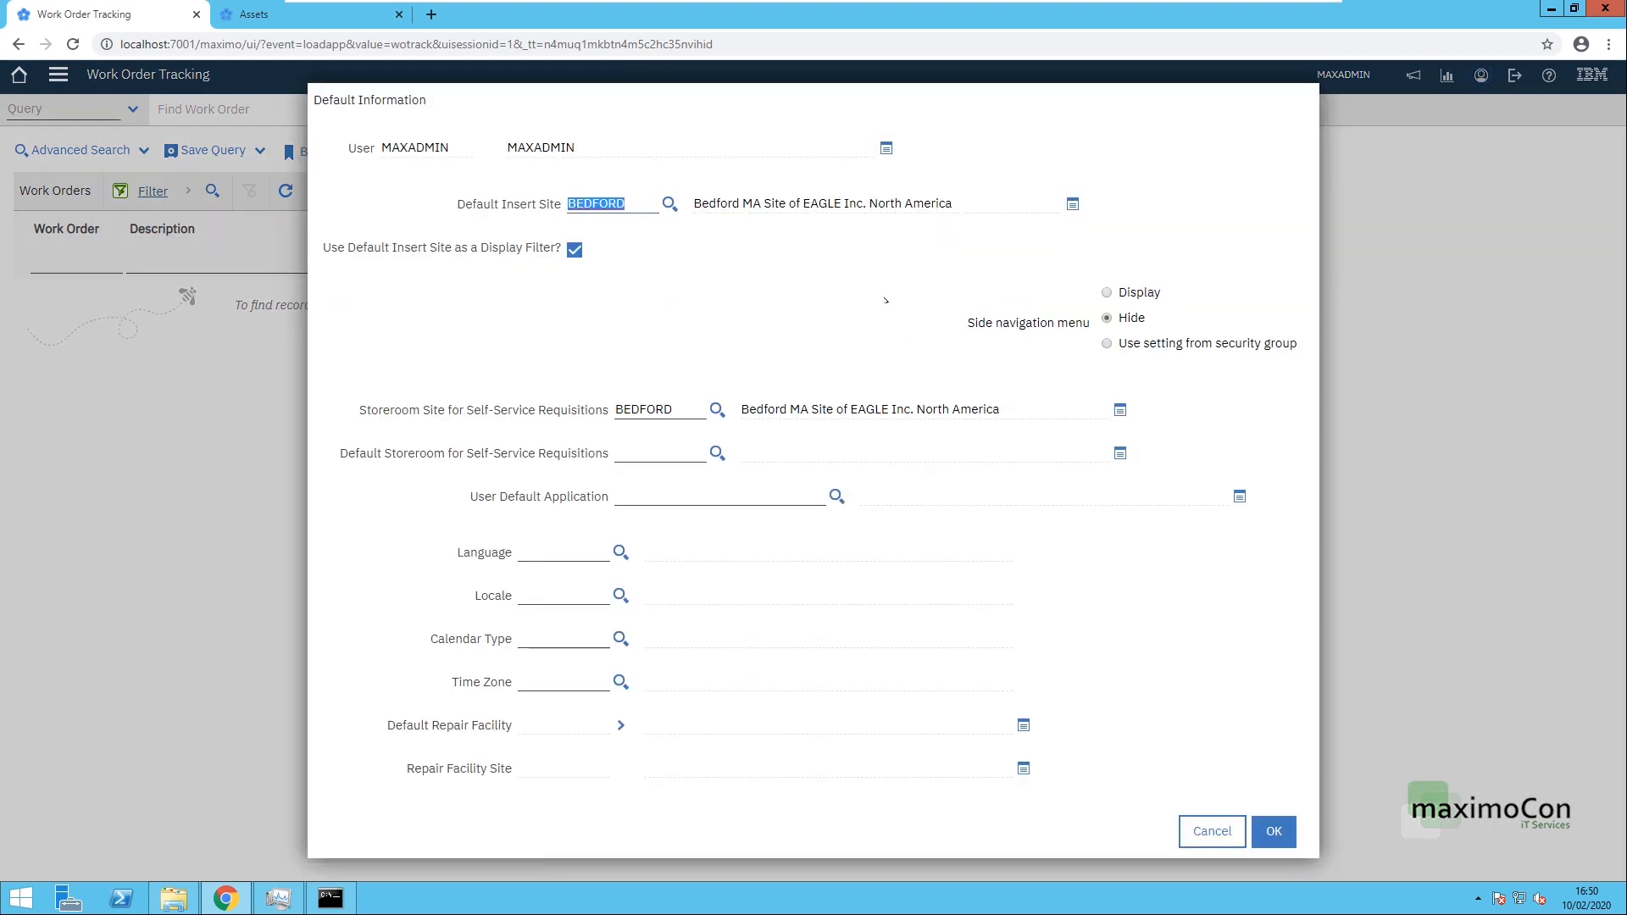
pyautogui.click(1106, 292)
pyautogui.click(1273, 831)
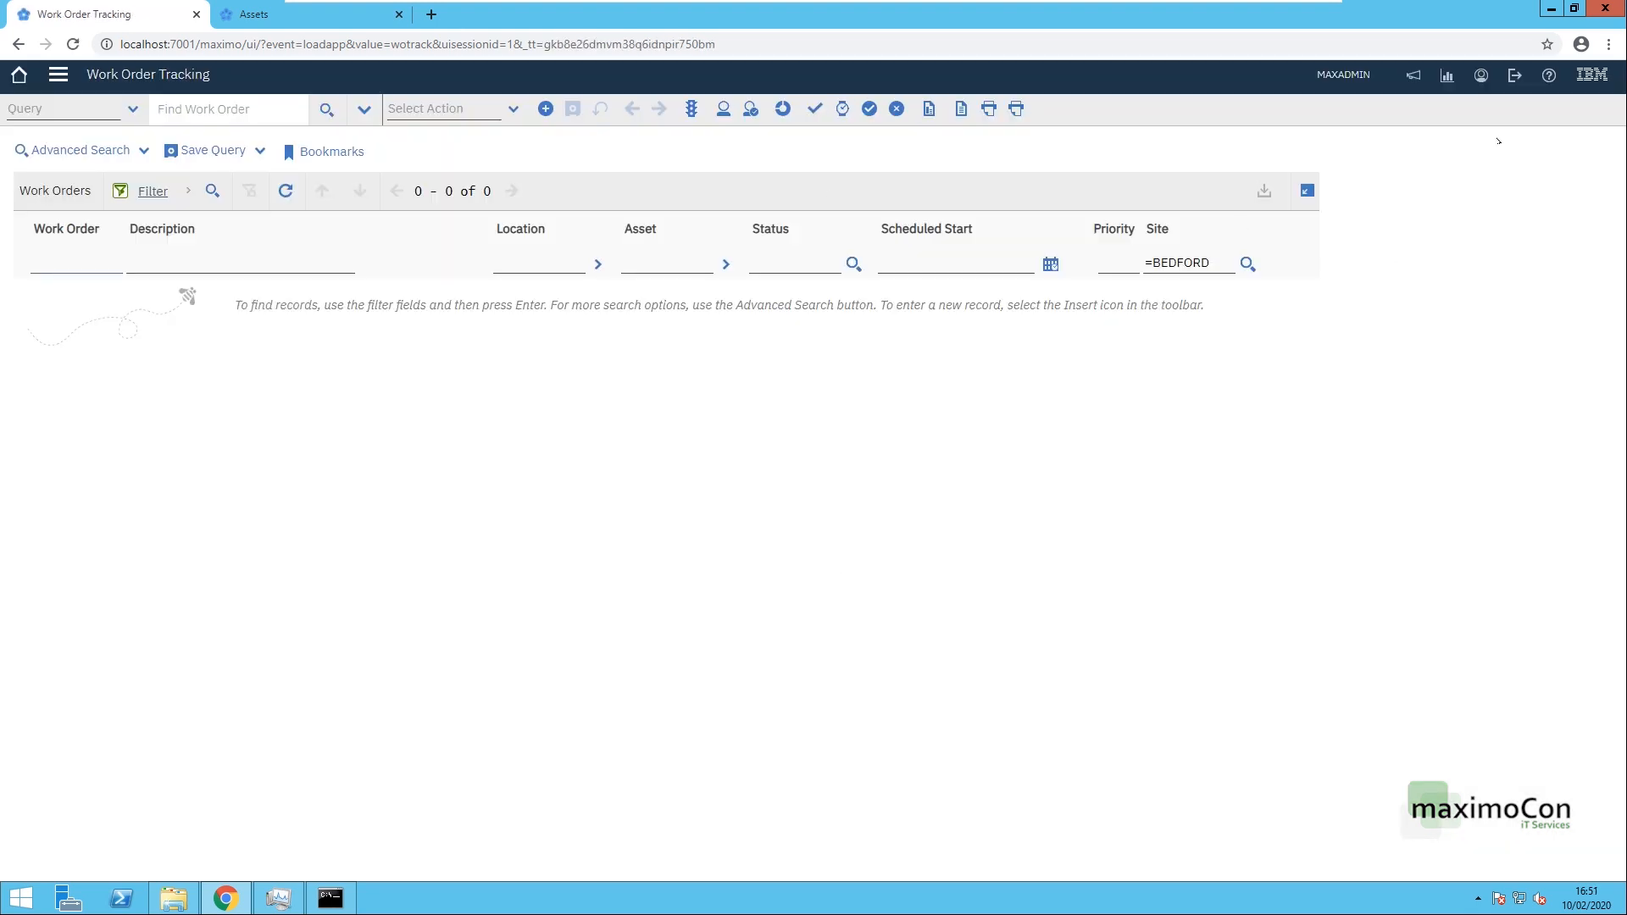
pyautogui.click(1514, 76)
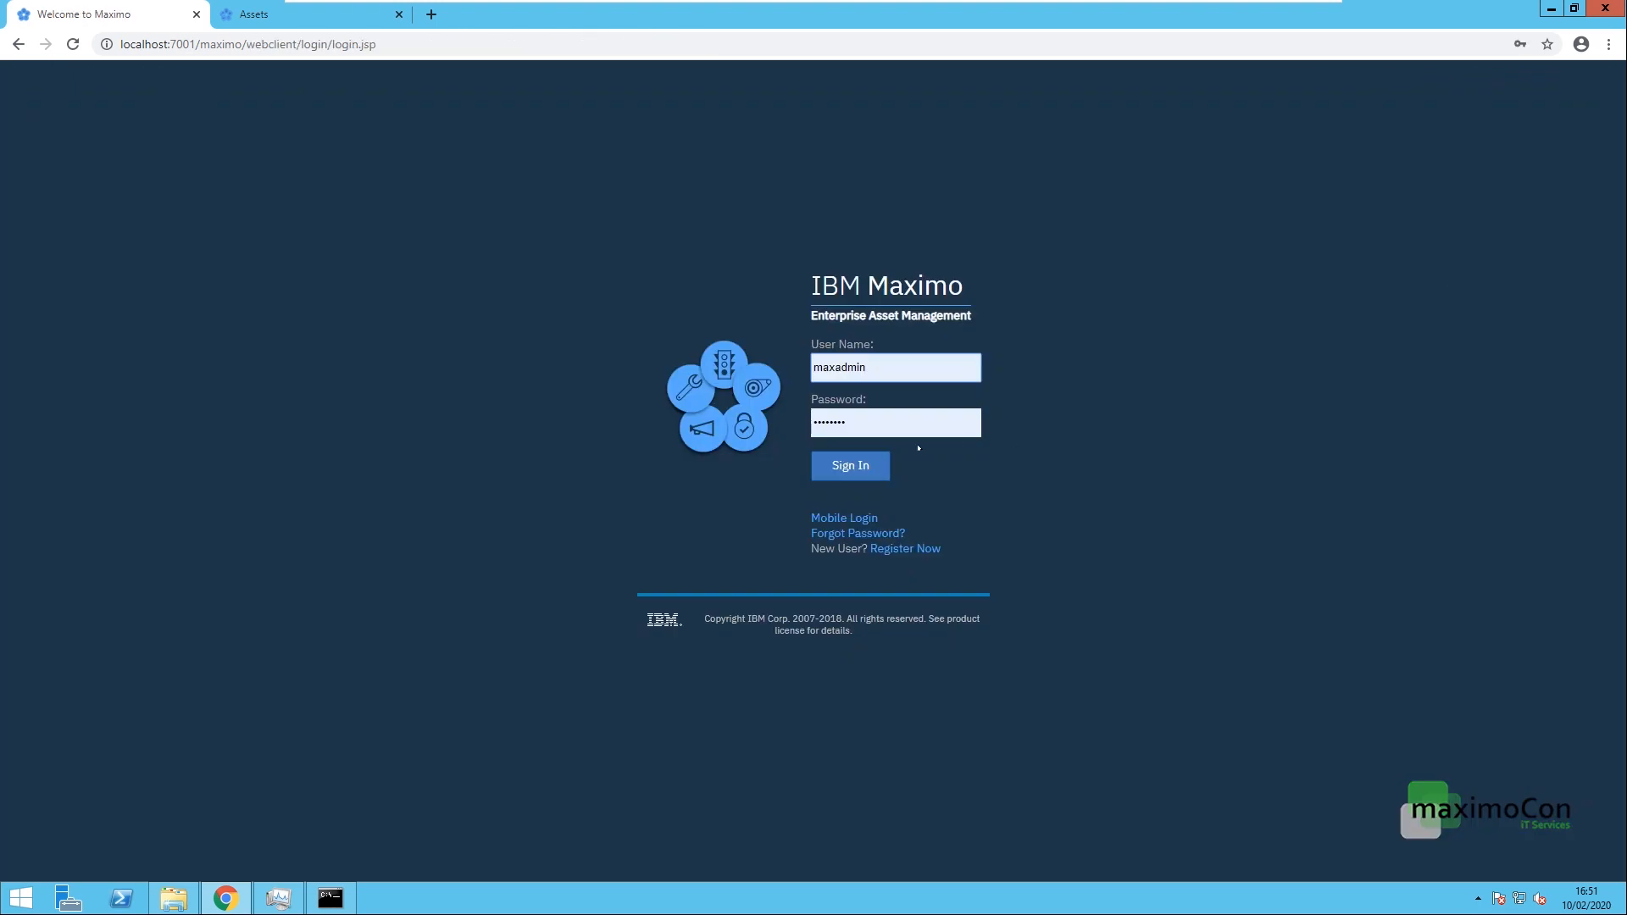
pyautogui.click(872, 466)
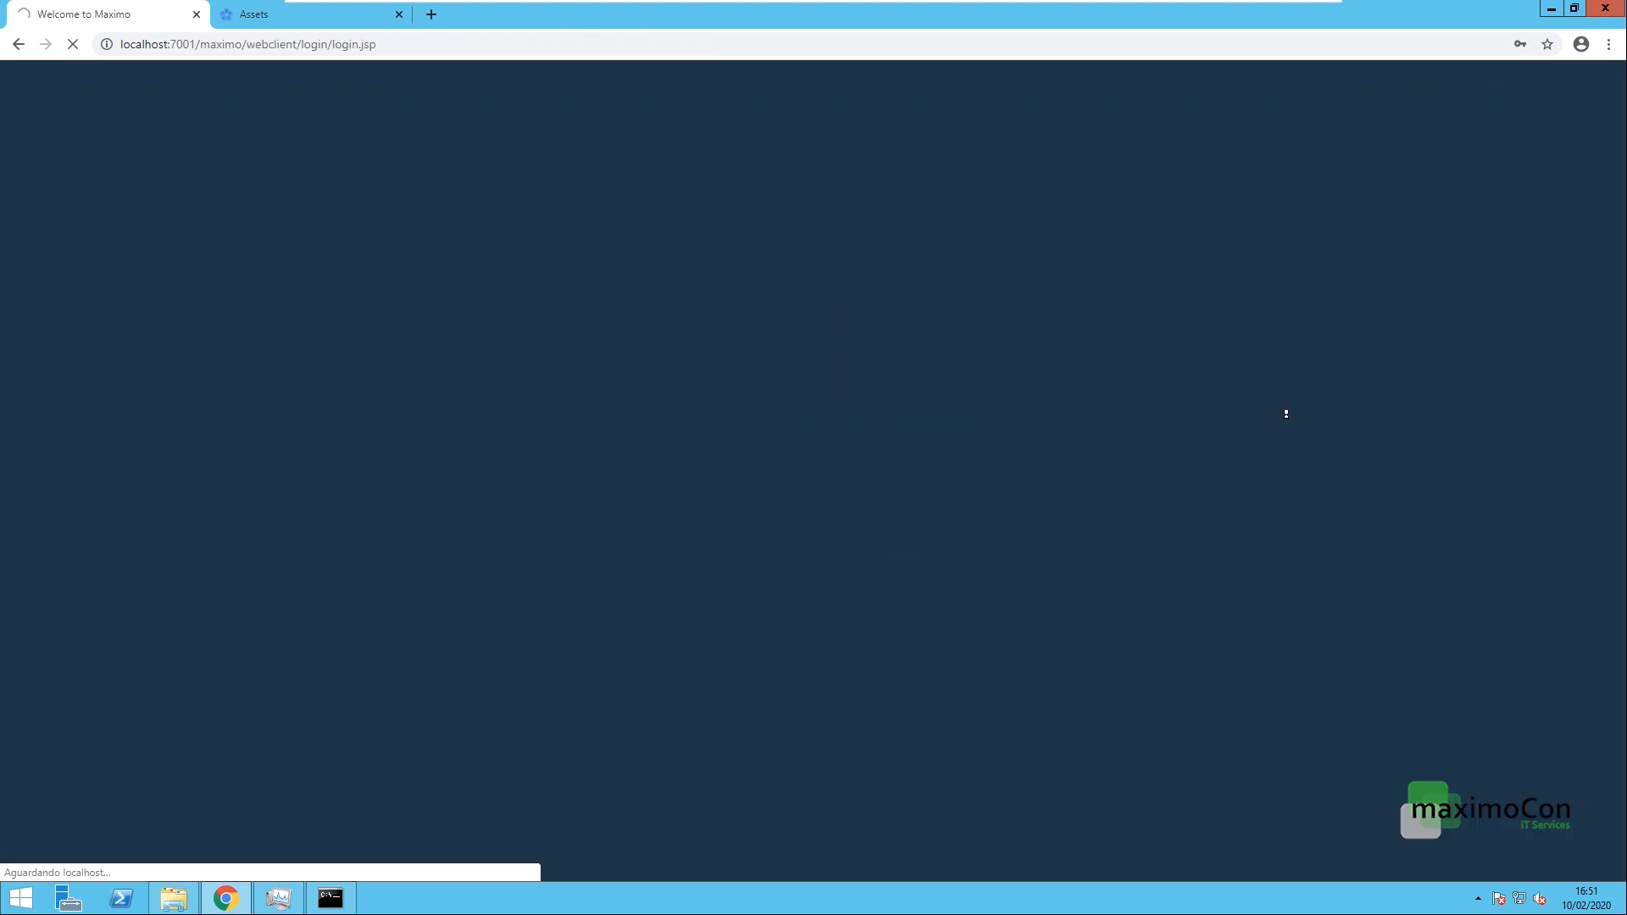
# Step: Close the Assets browser tab, and view work order 1000 in Work Order Tracking before returning to the list
pyautogui.click(380, 24)
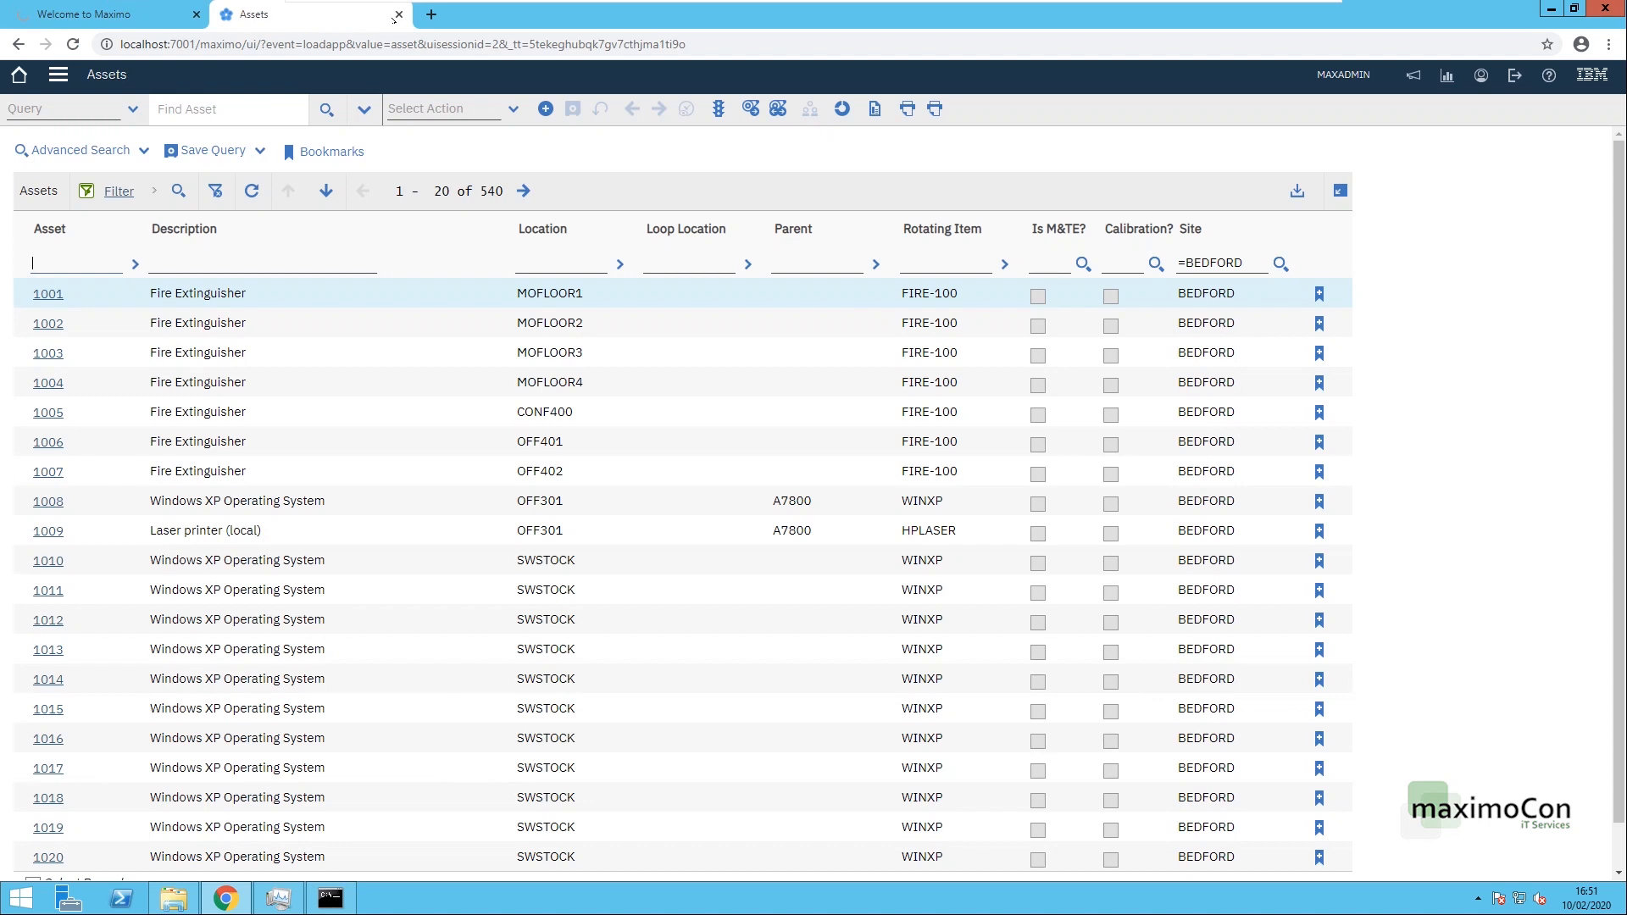
pyautogui.click(399, 14)
pyautogui.click(882, 139)
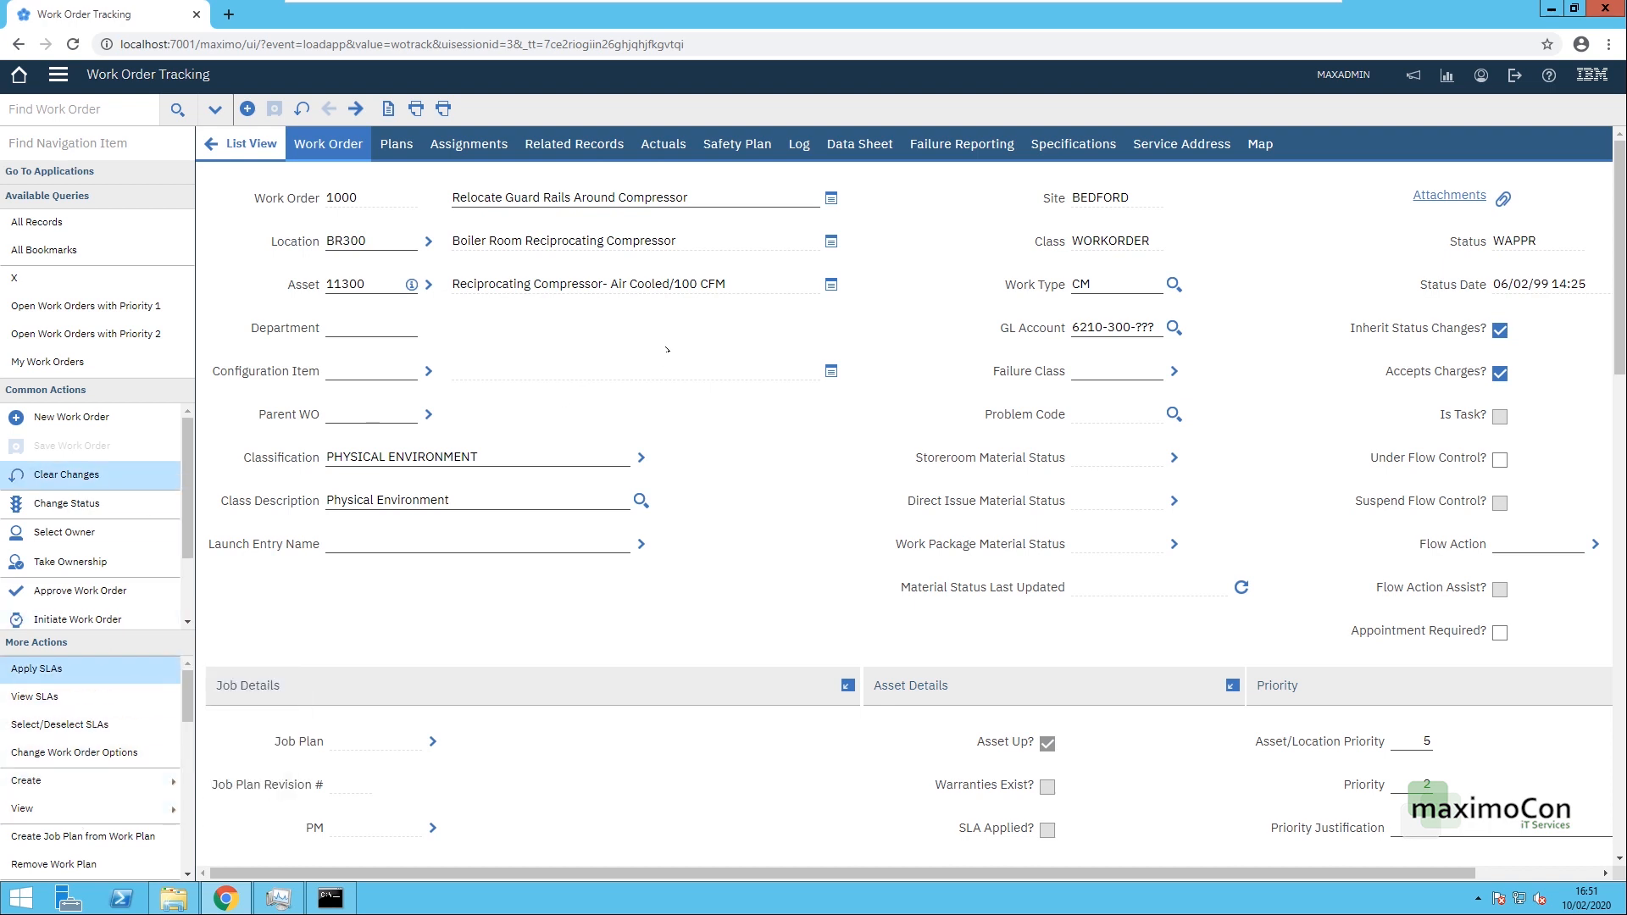
pyautogui.click(265, 153)
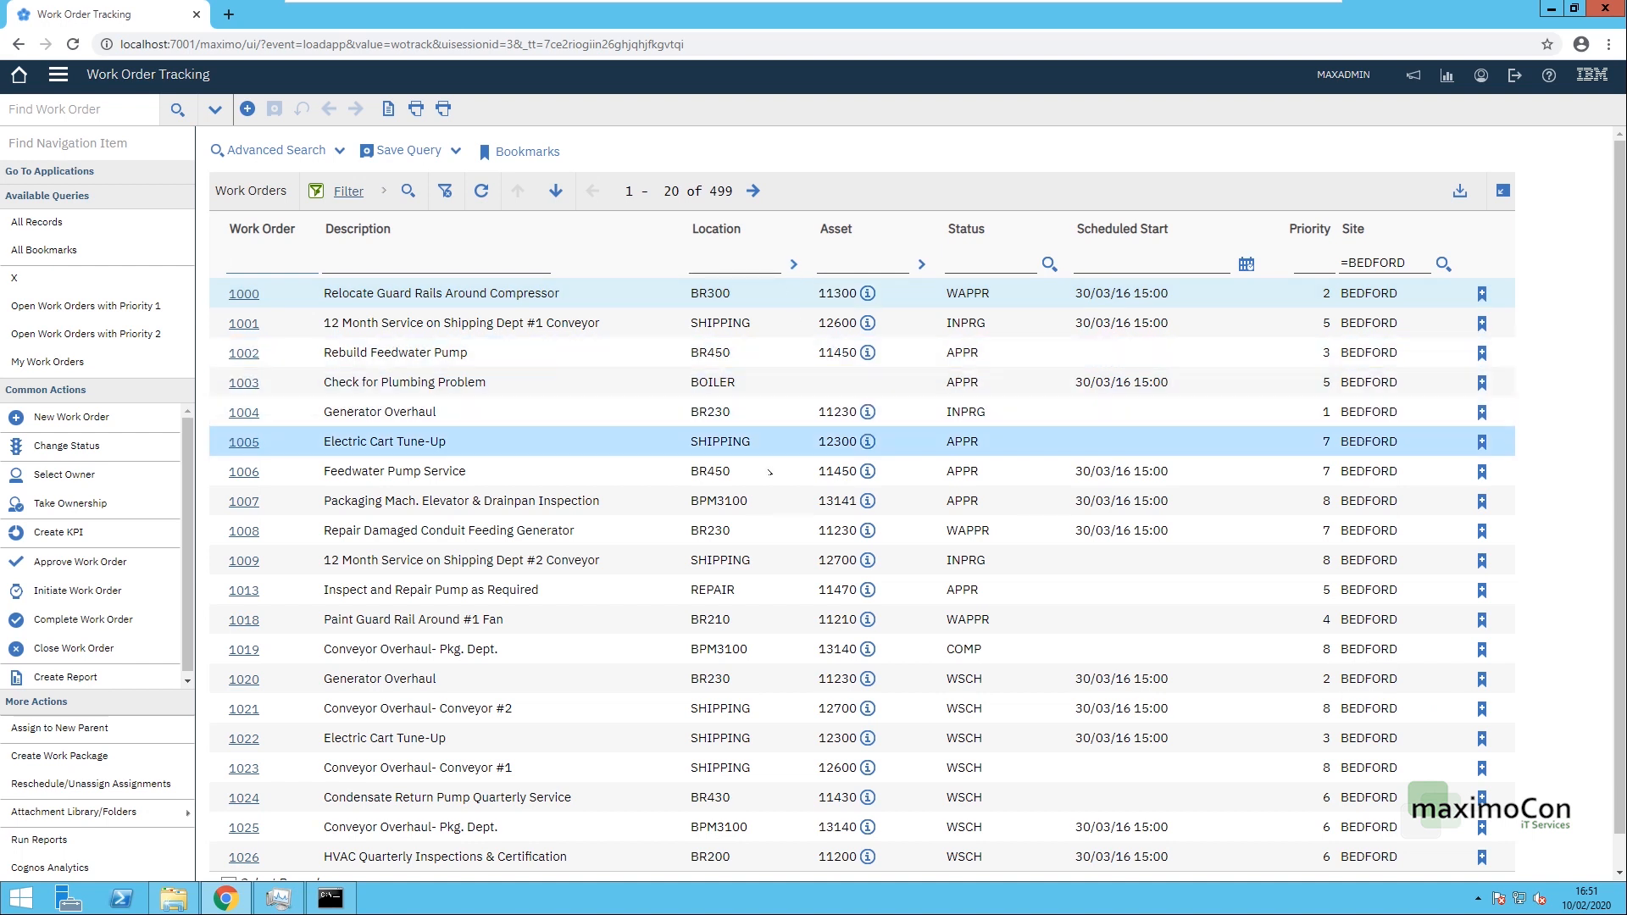
# Step: Set the side navigation menu to Hide in the user's default information, and sign out and back in to apply it
pyautogui.click(1480, 77)
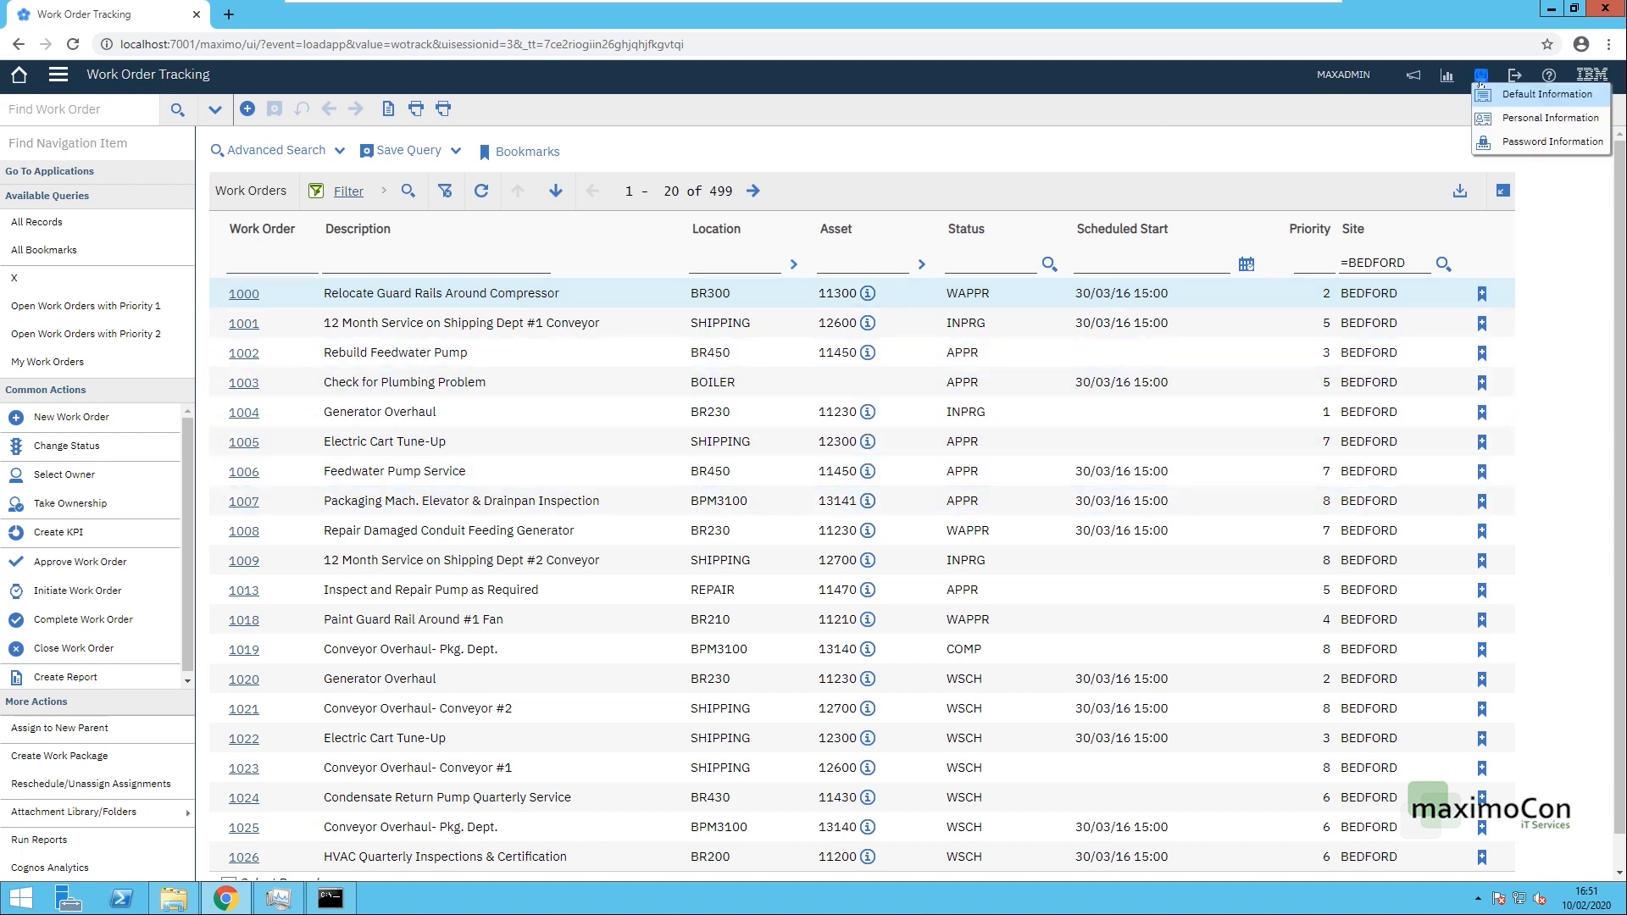
pyautogui.click(1533, 88)
pyautogui.click(1119, 320)
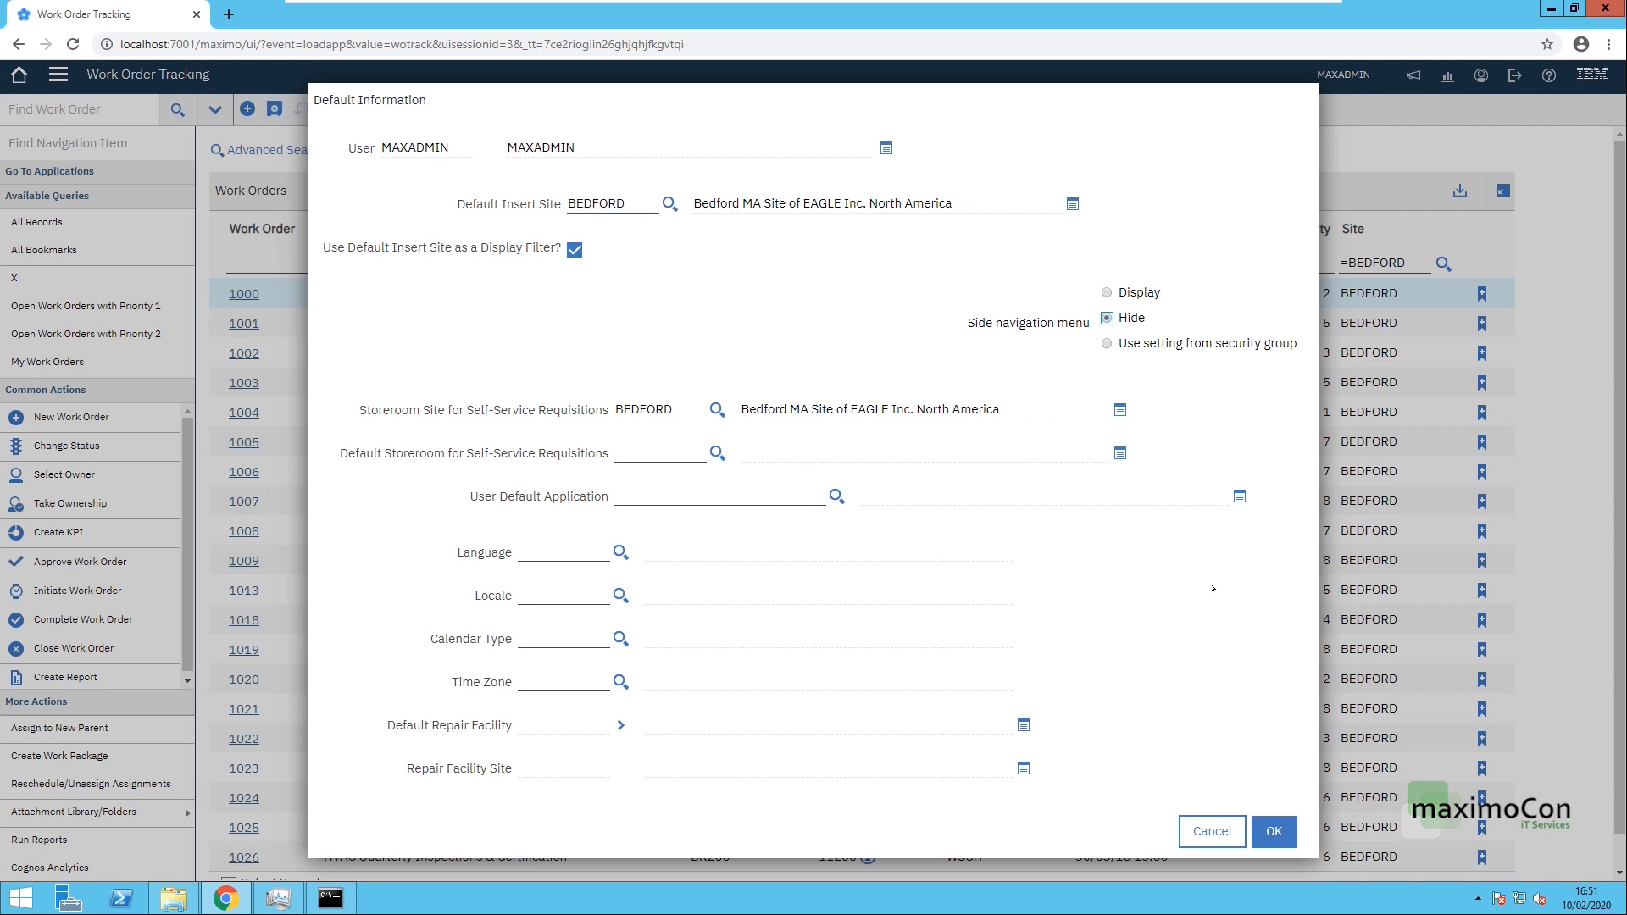
pyautogui.click(1271, 830)
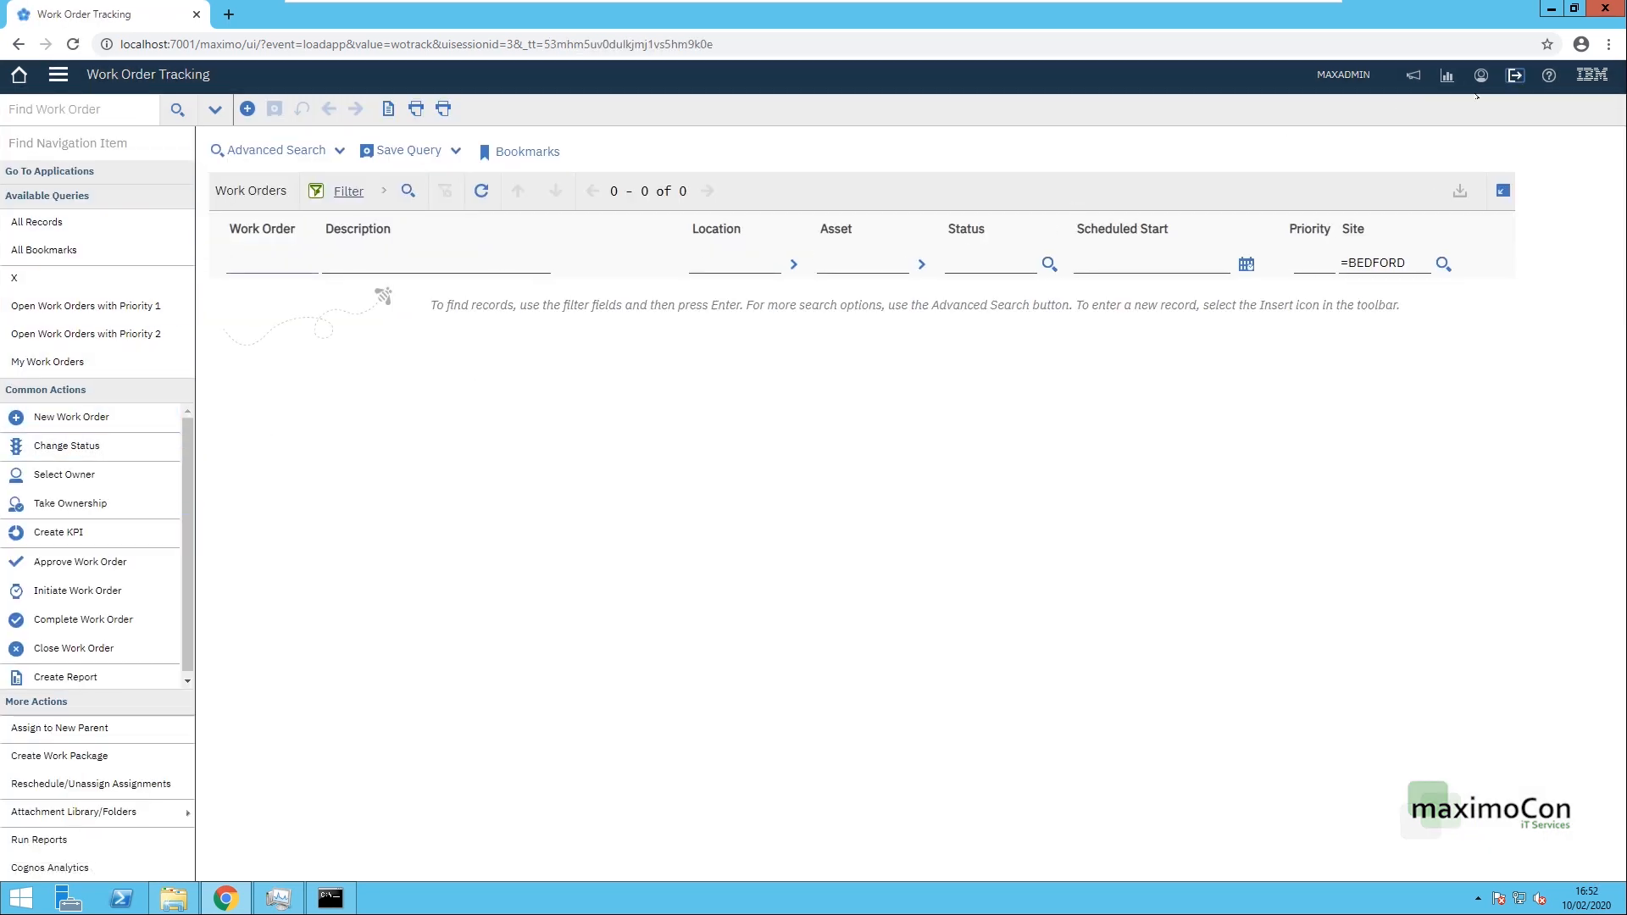
pyautogui.click(1514, 75)
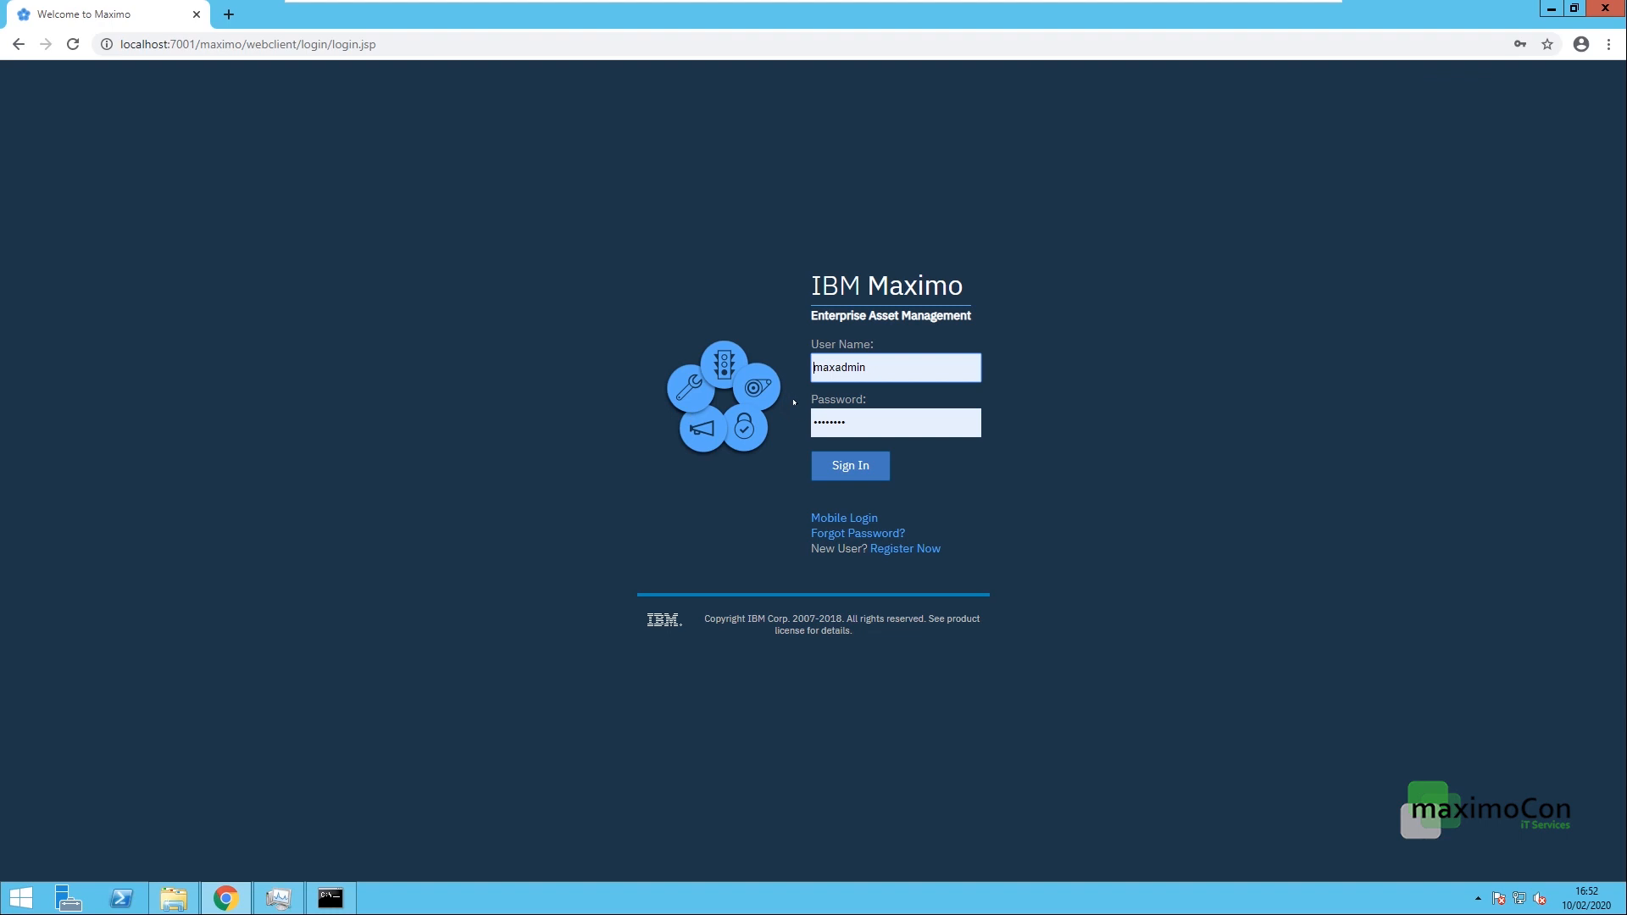
pyautogui.click(852, 468)
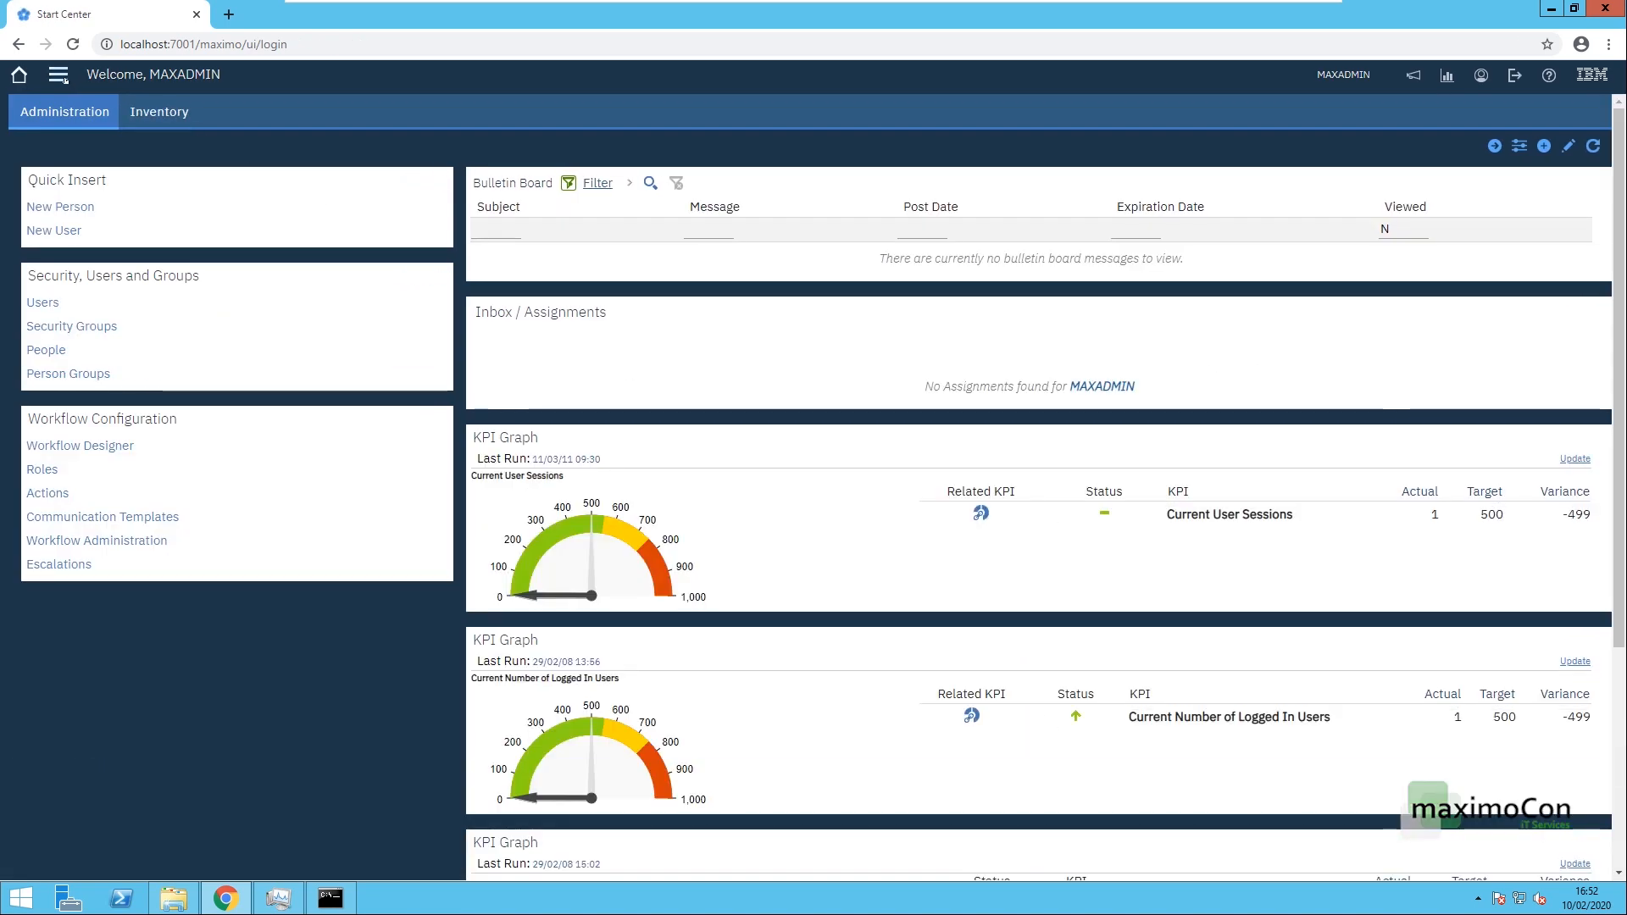
pyautogui.click(58, 74)
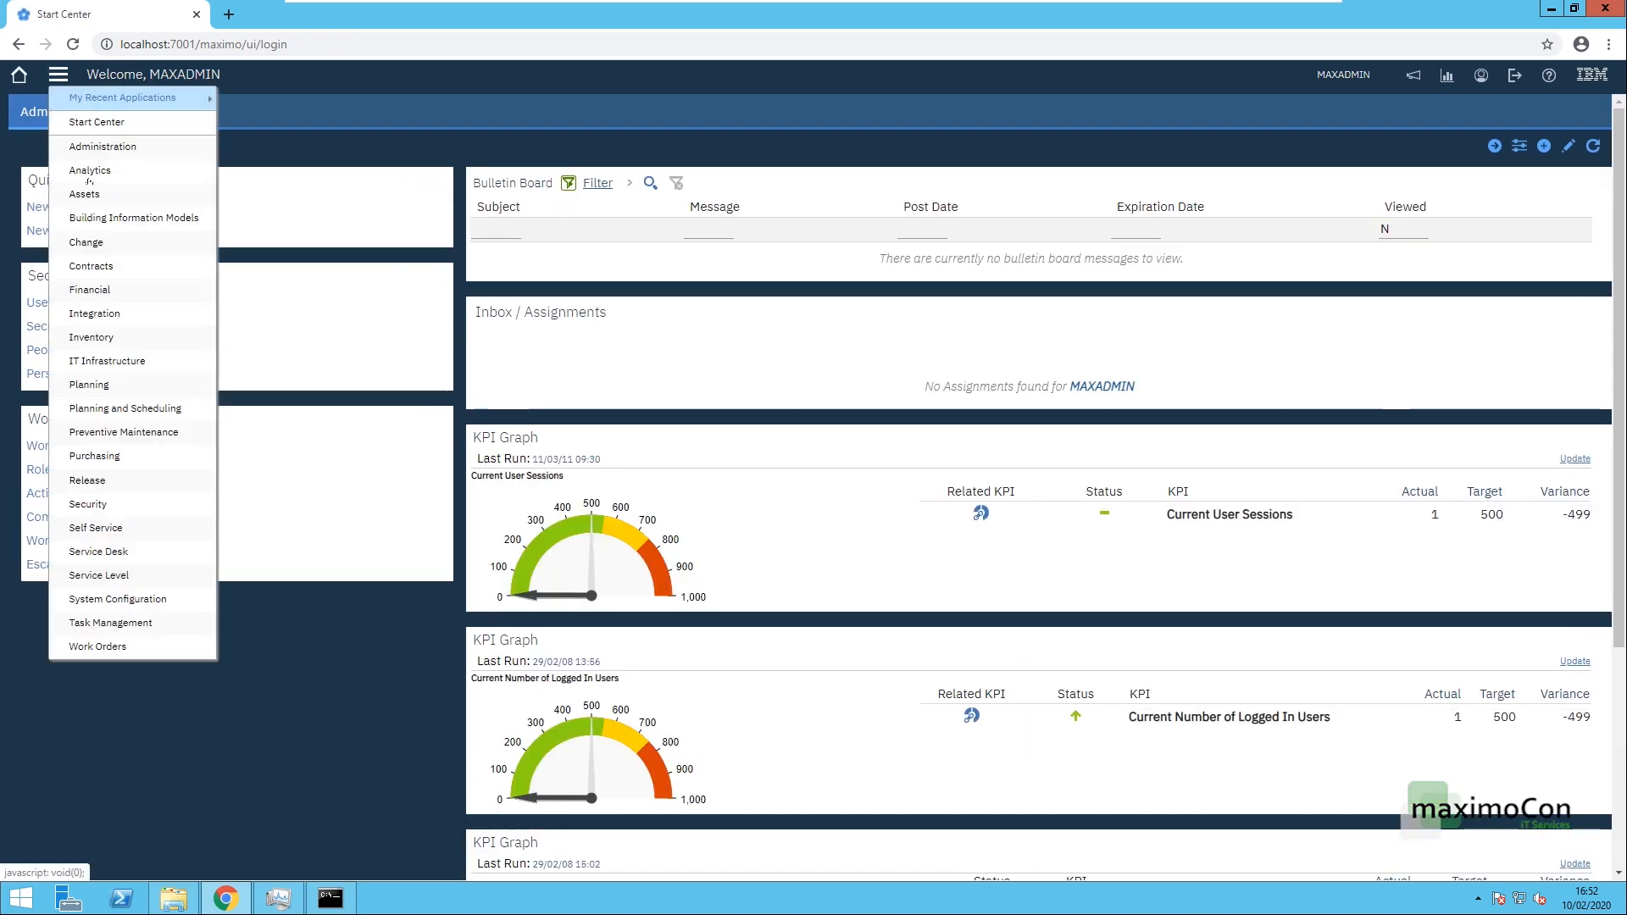
pyautogui.moveTo(128, 337)
pyautogui.click(362, 695)
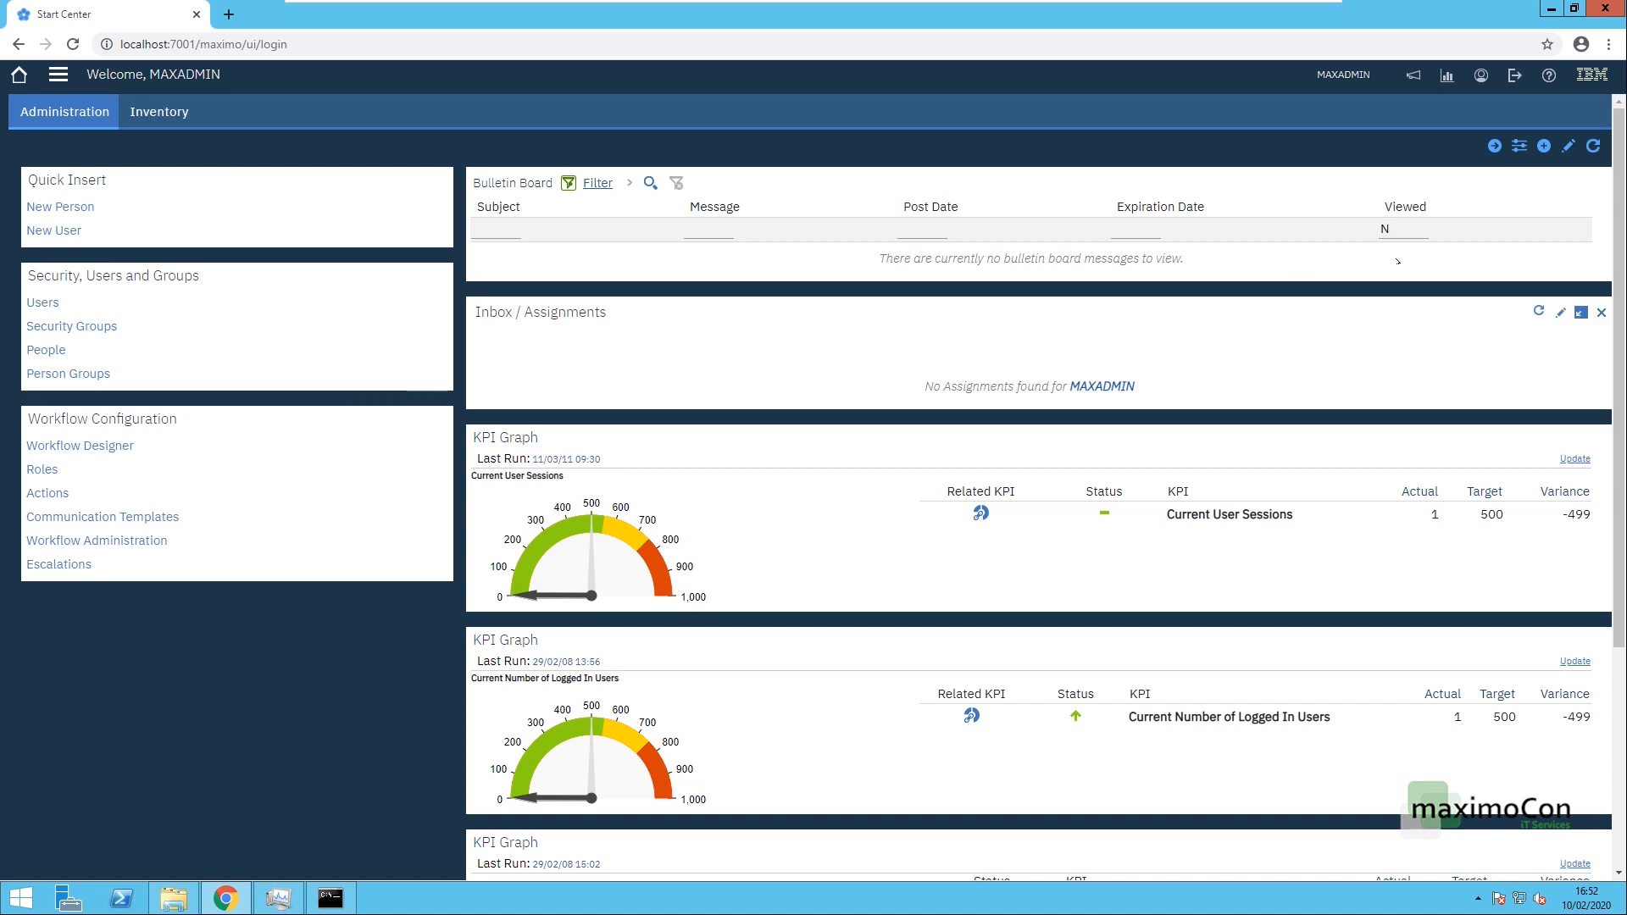
# Step: Set the Default Insert Site to DETROIT in the user's default information and save it
pyautogui.click(1481, 74)
pyautogui.click(1498, 93)
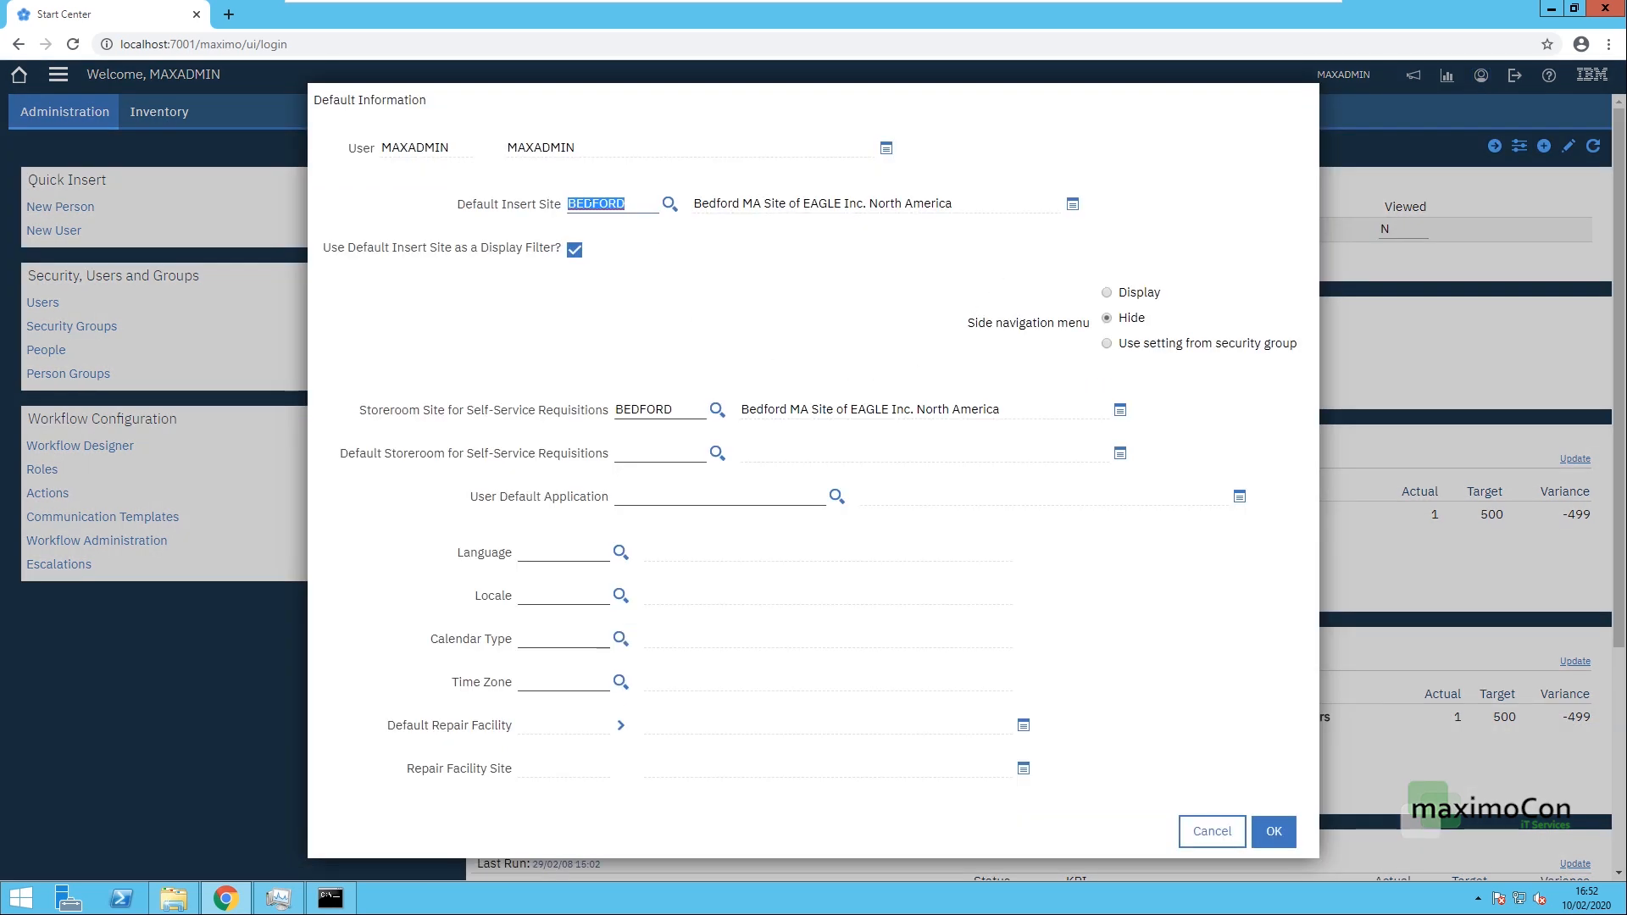
pyautogui.click(593, 204)
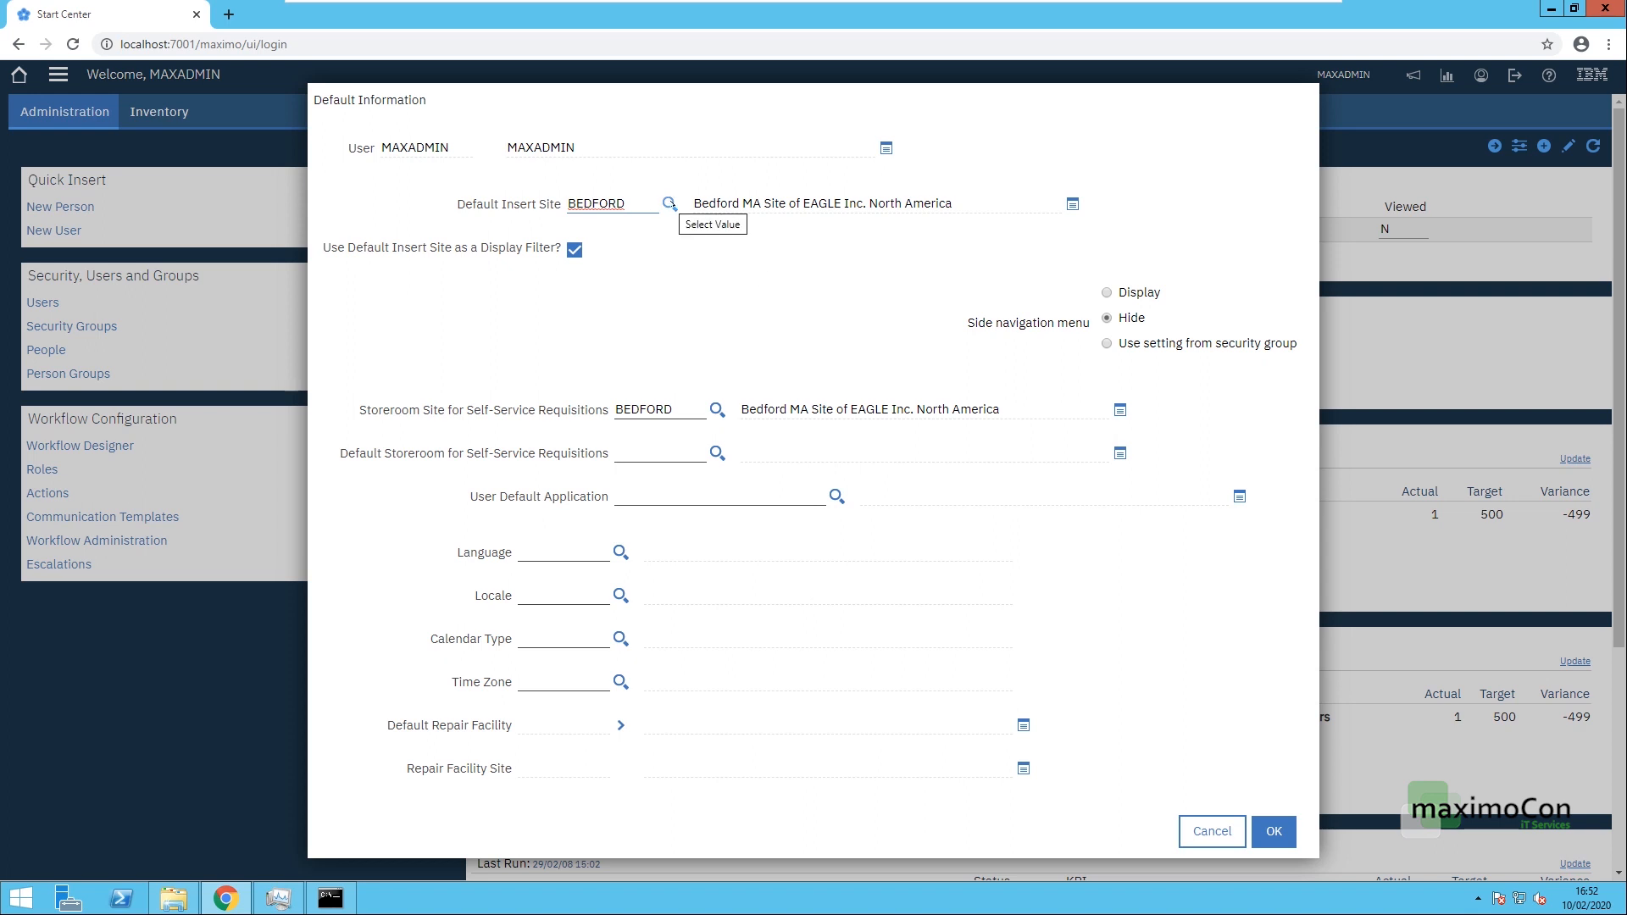
pyautogui.click(668, 203)
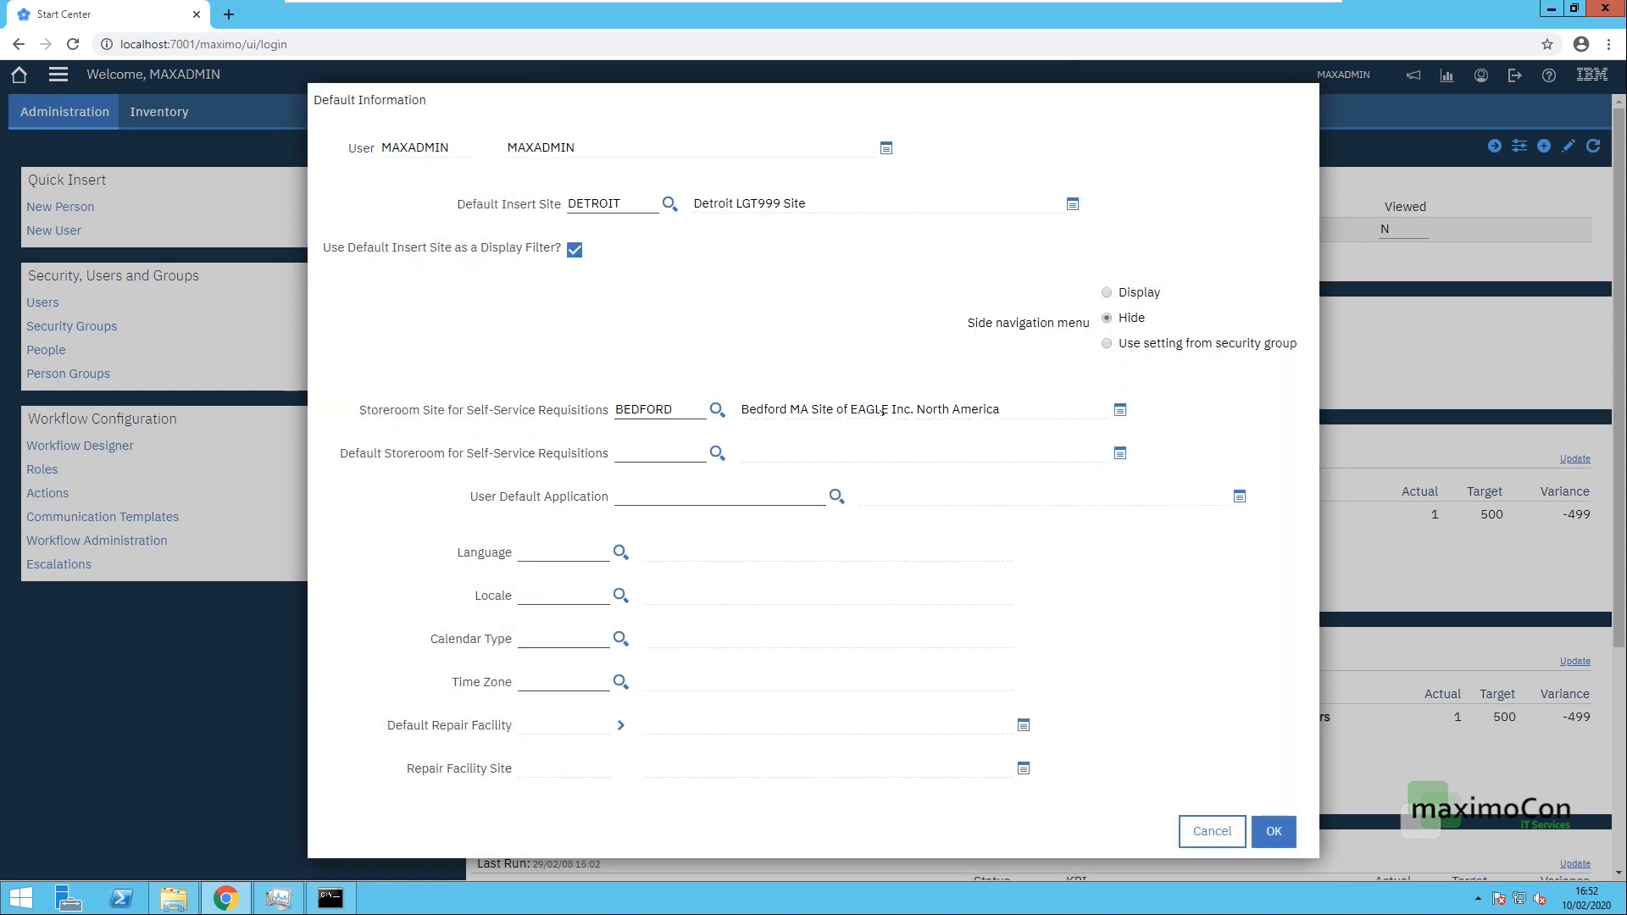
pyautogui.click(592, 405)
pyautogui.click(1273, 831)
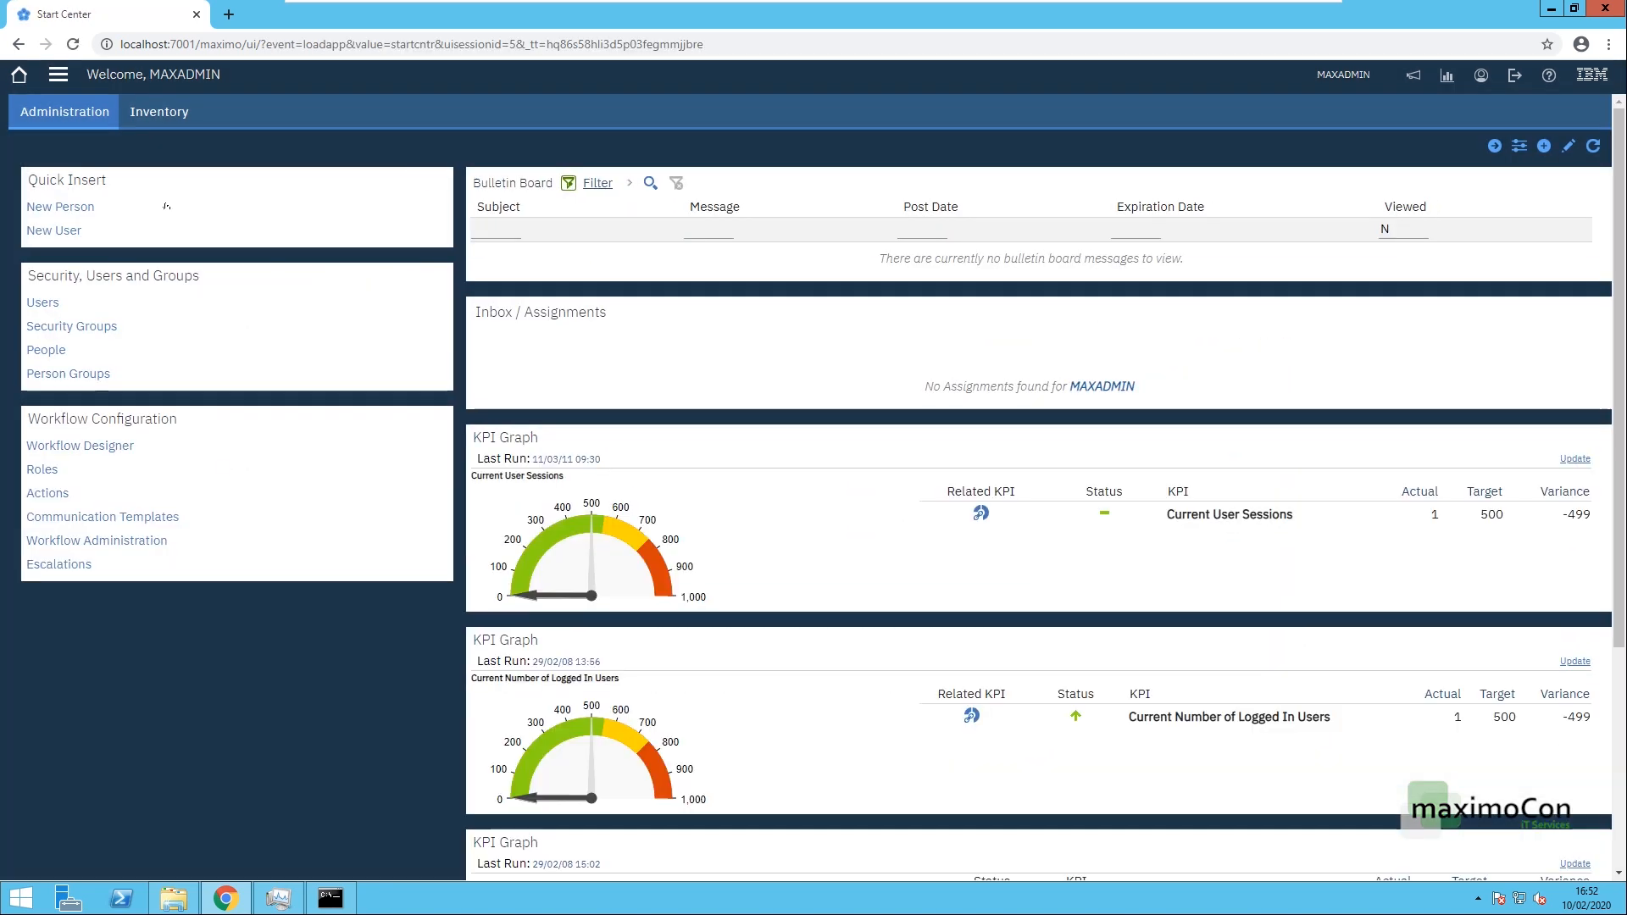
# Step: Open the Work Order Tracking application from the Work Orders module
pyautogui.click(57, 74)
pyautogui.moveTo(112, 644)
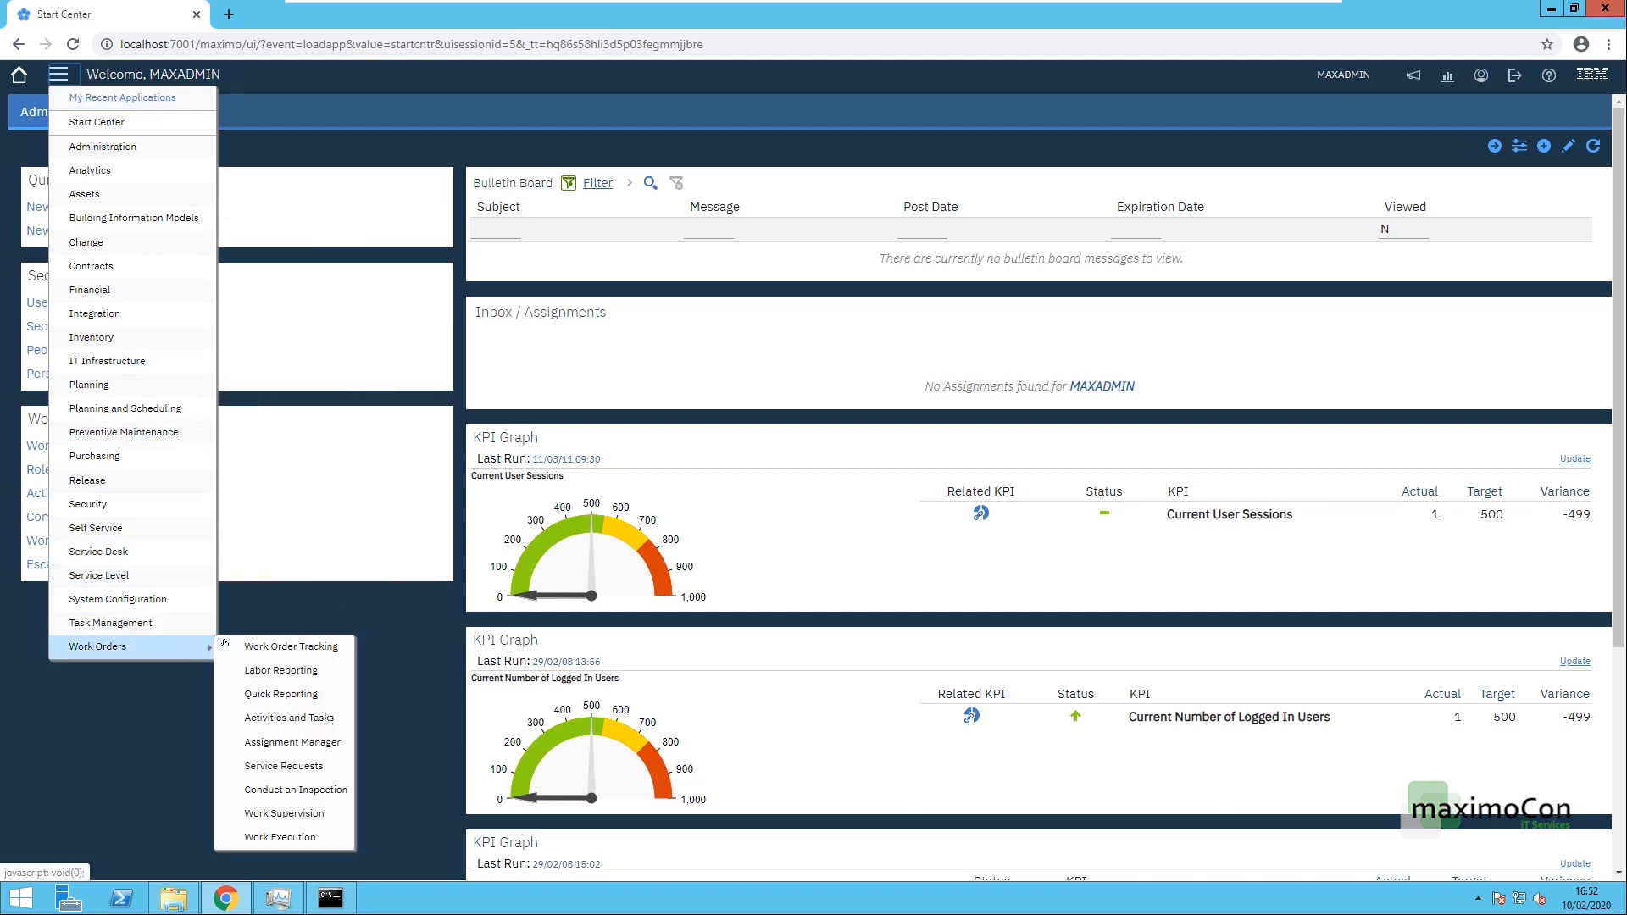
pyautogui.click(258, 647)
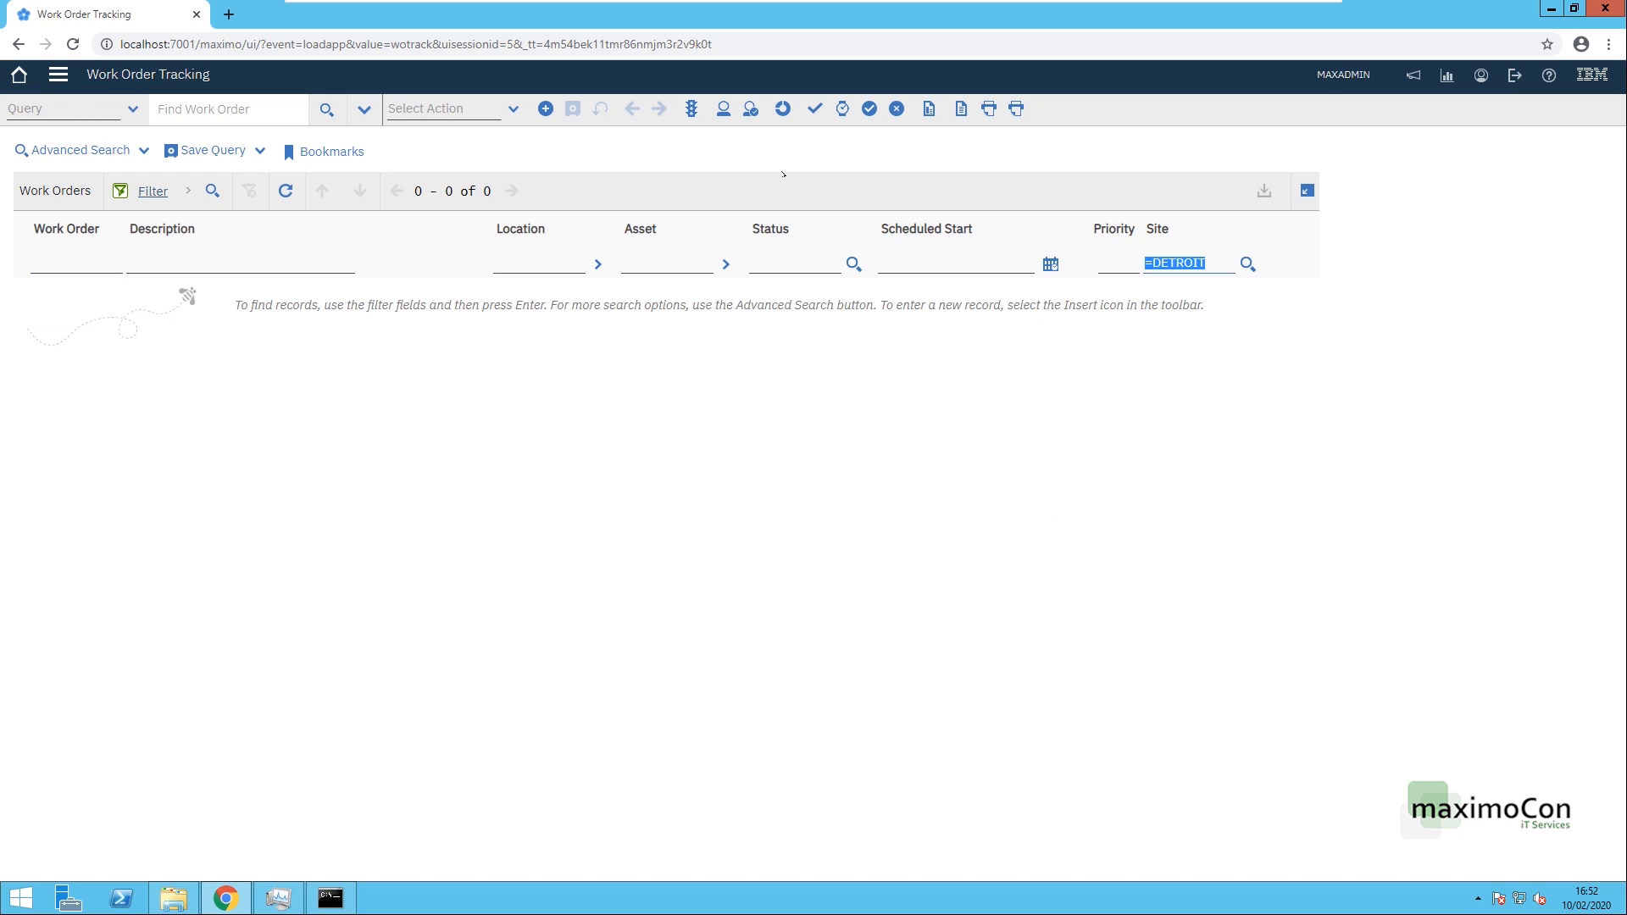
# Step: Start a new work order to check its site, and return to the list without saving it
pyautogui.click(546, 109)
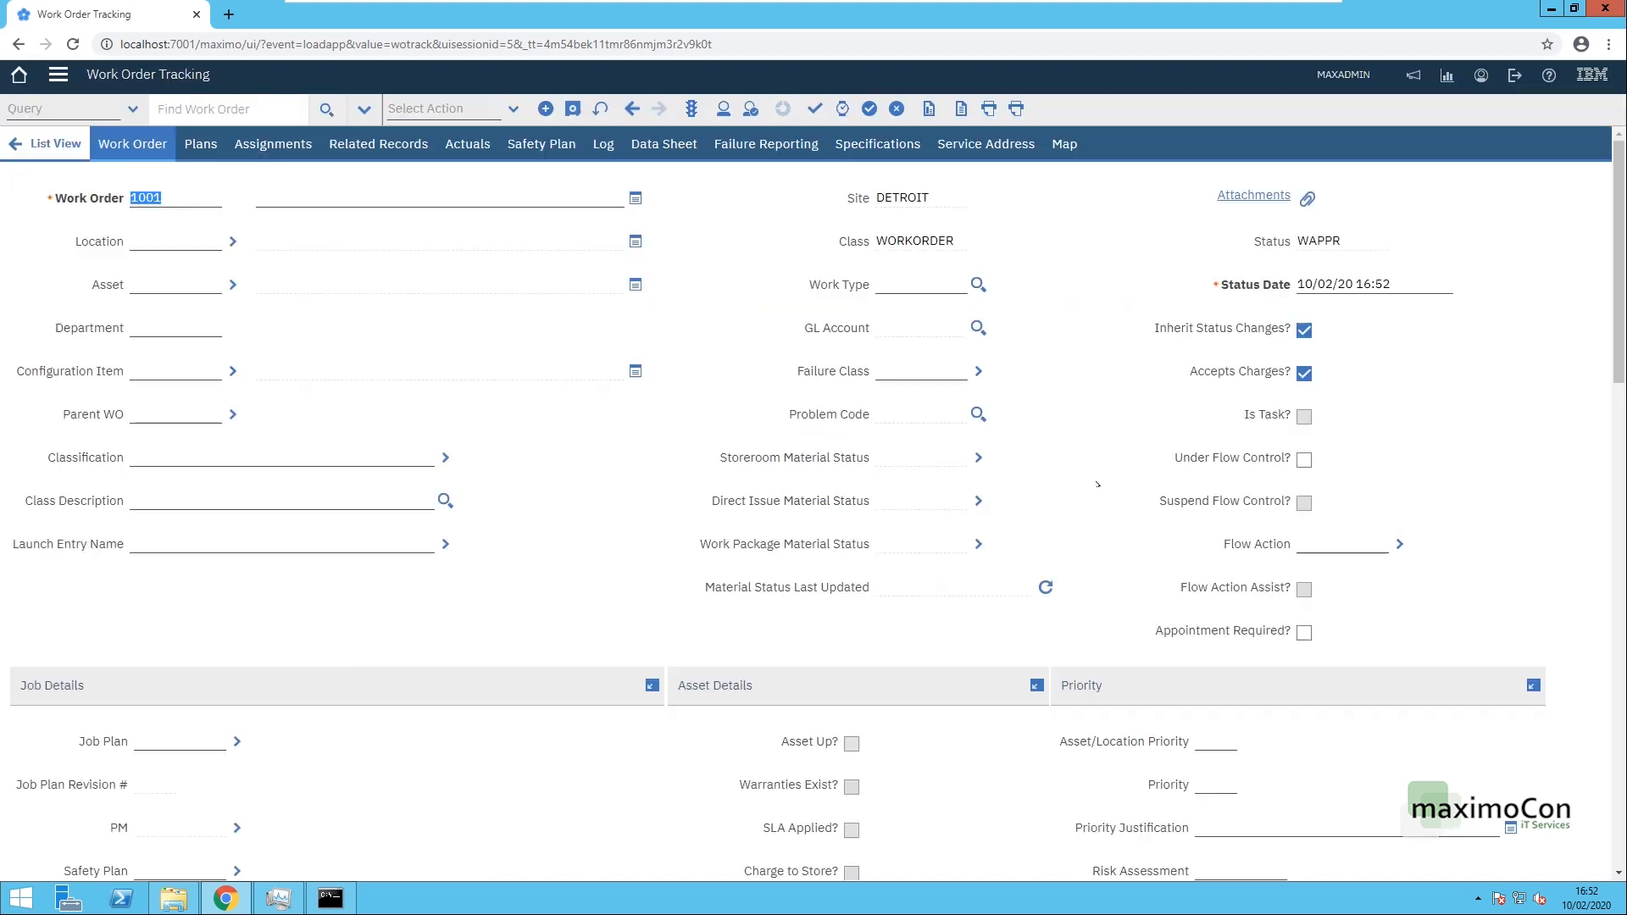
pyautogui.click(920, 200)
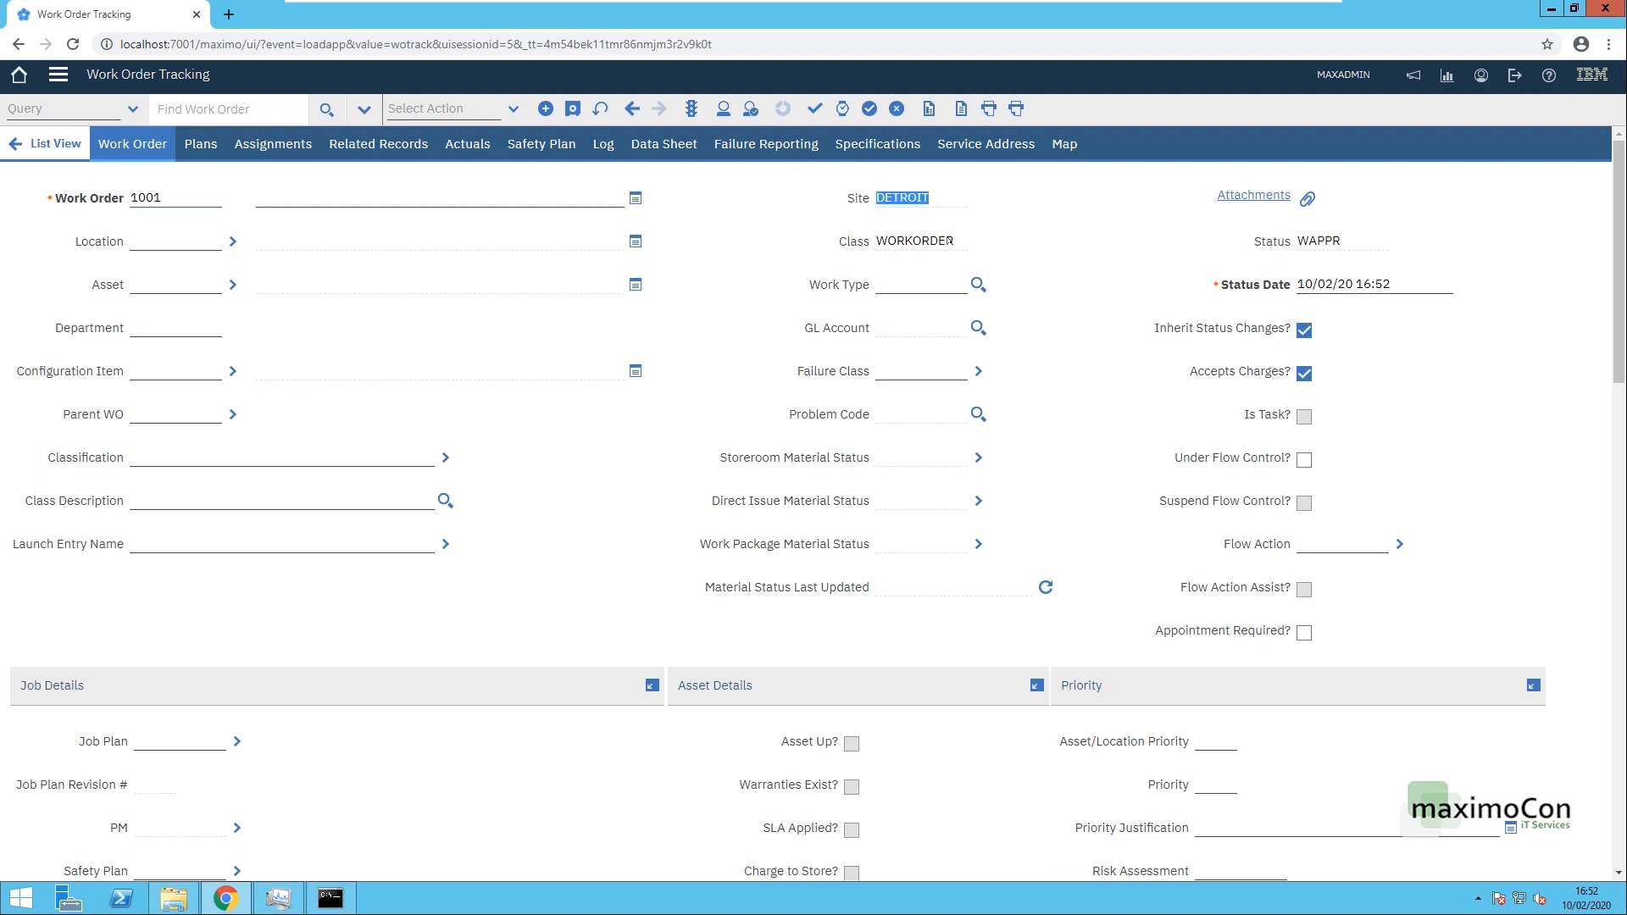
pyautogui.click(47, 149)
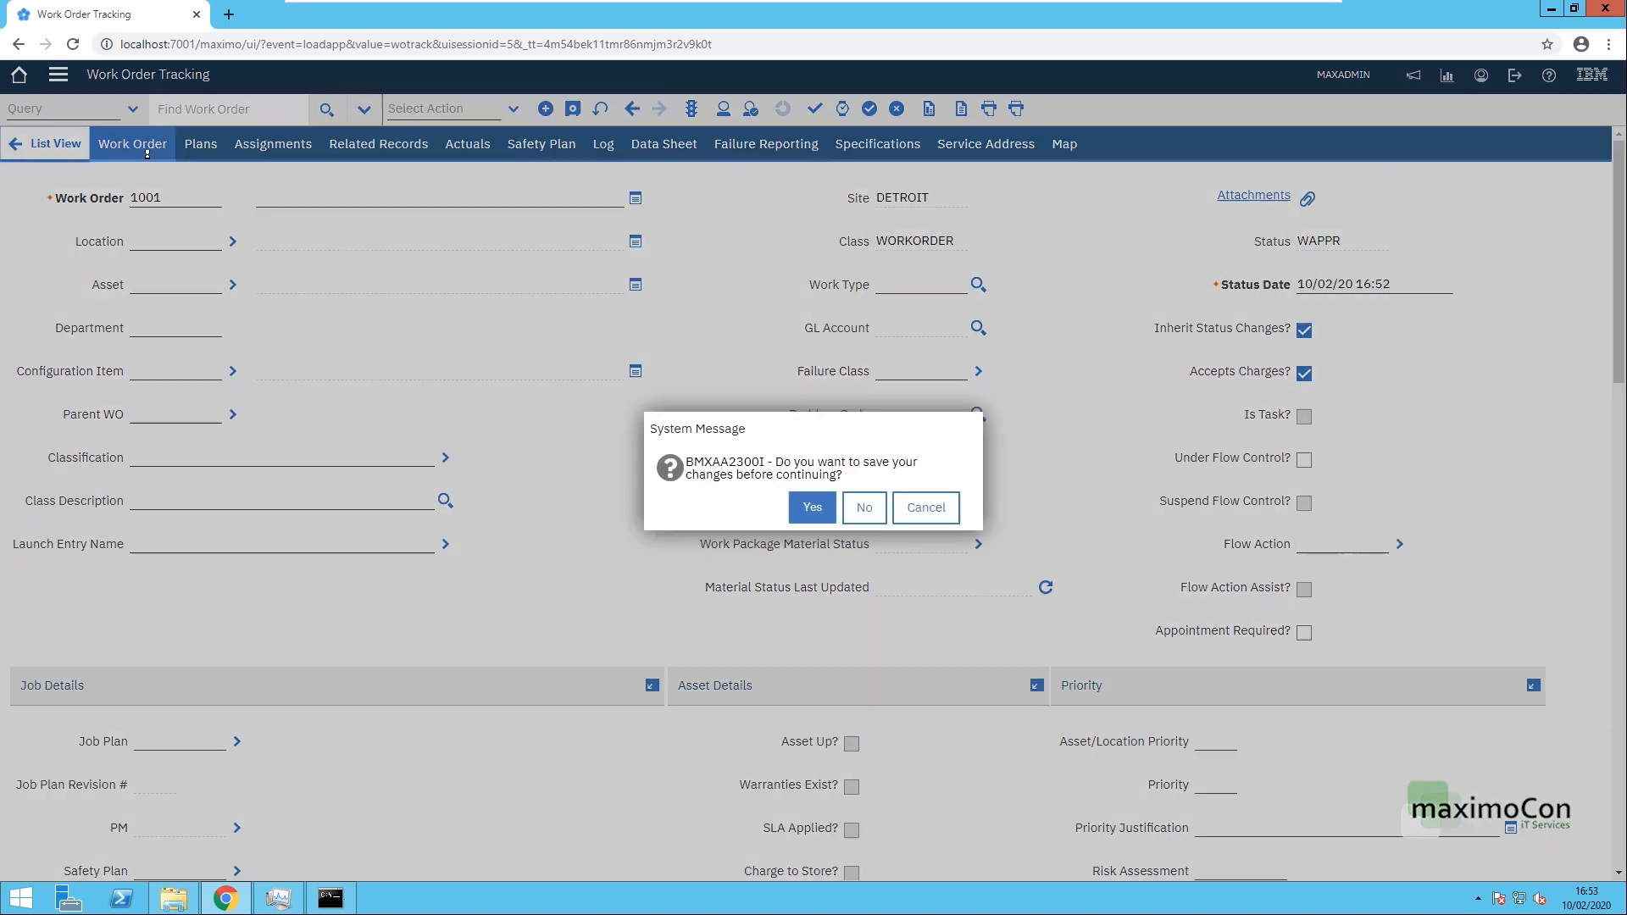
pyautogui.click(857, 506)
# Step: Set the User Default Application to ASSET in the default information, and sign out and back in to test it
pyautogui.click(1481, 74)
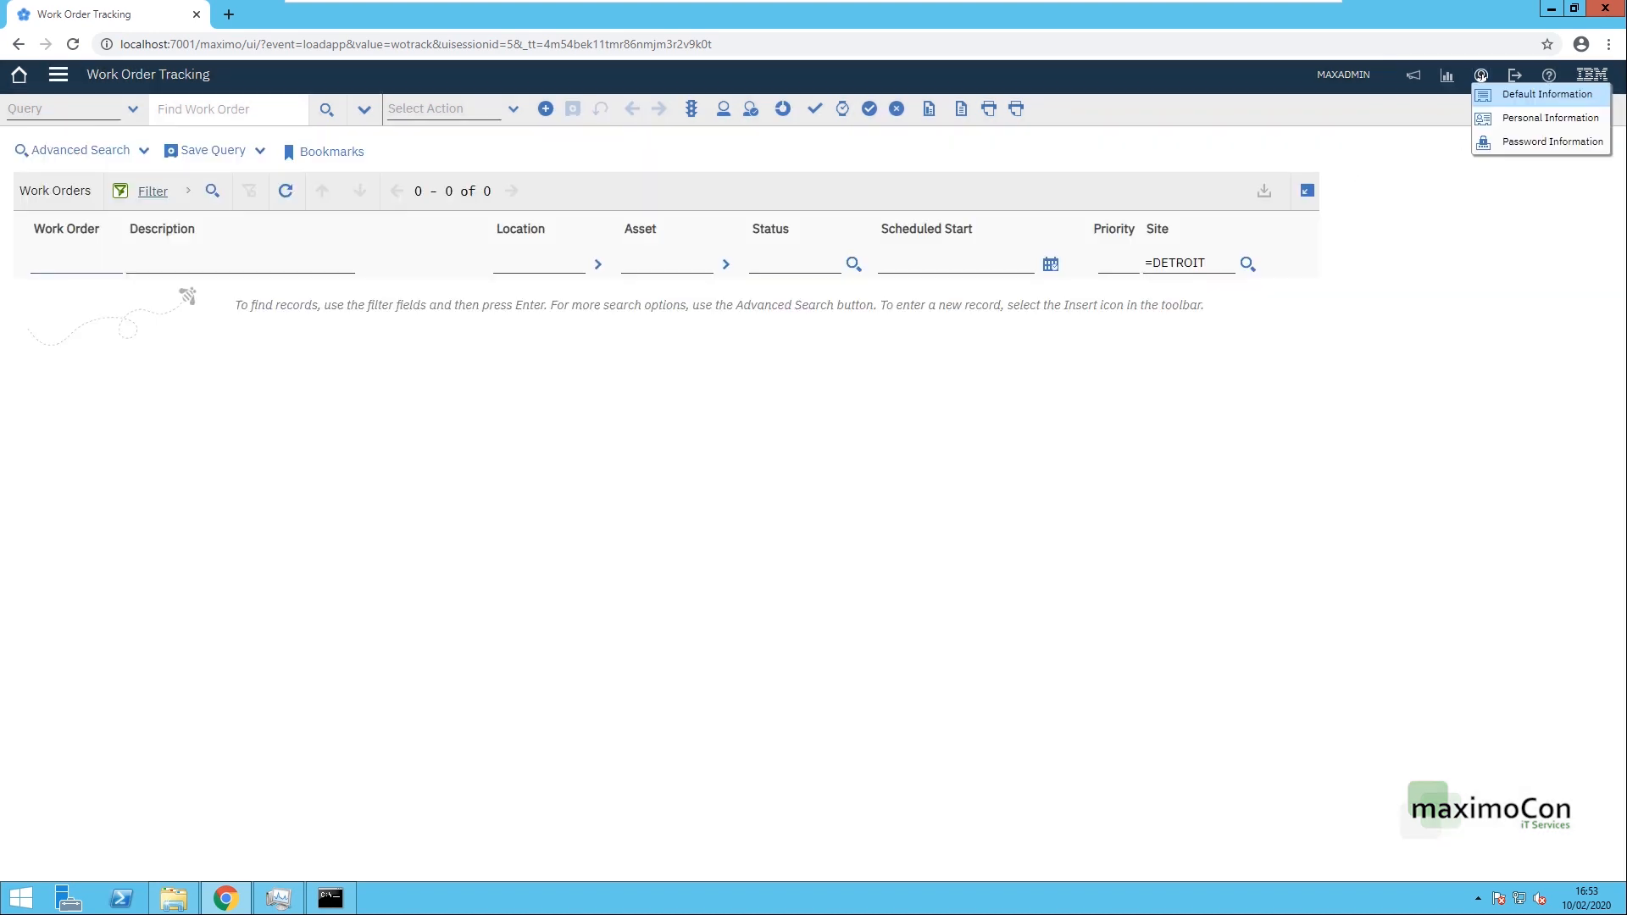
pyautogui.click(1508, 95)
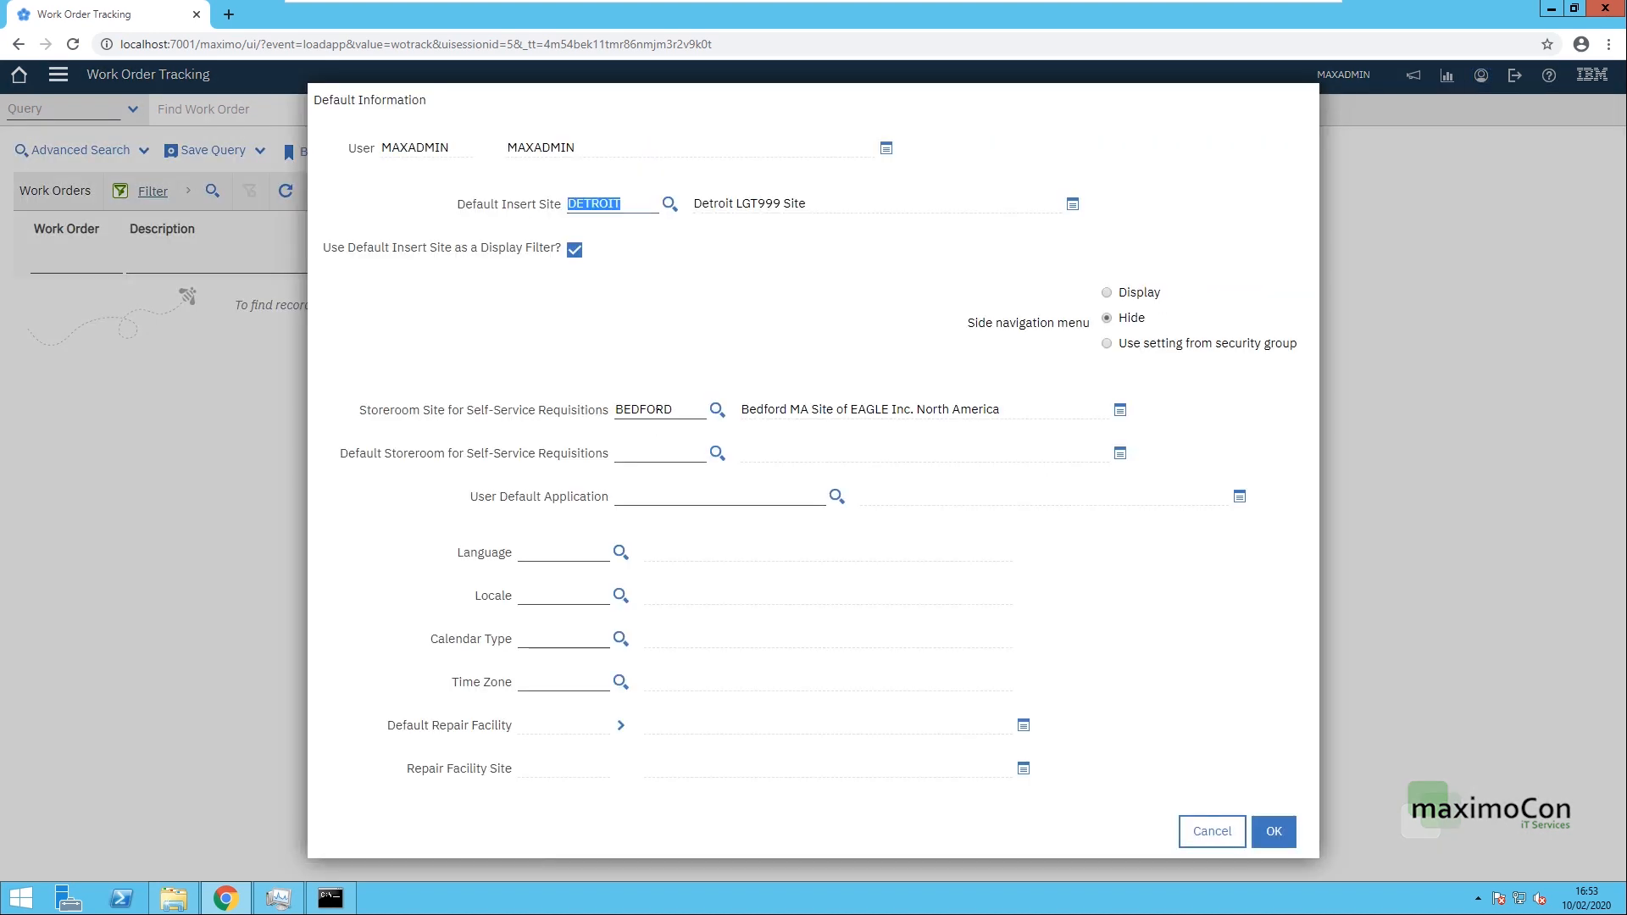
pyautogui.click(644, 410)
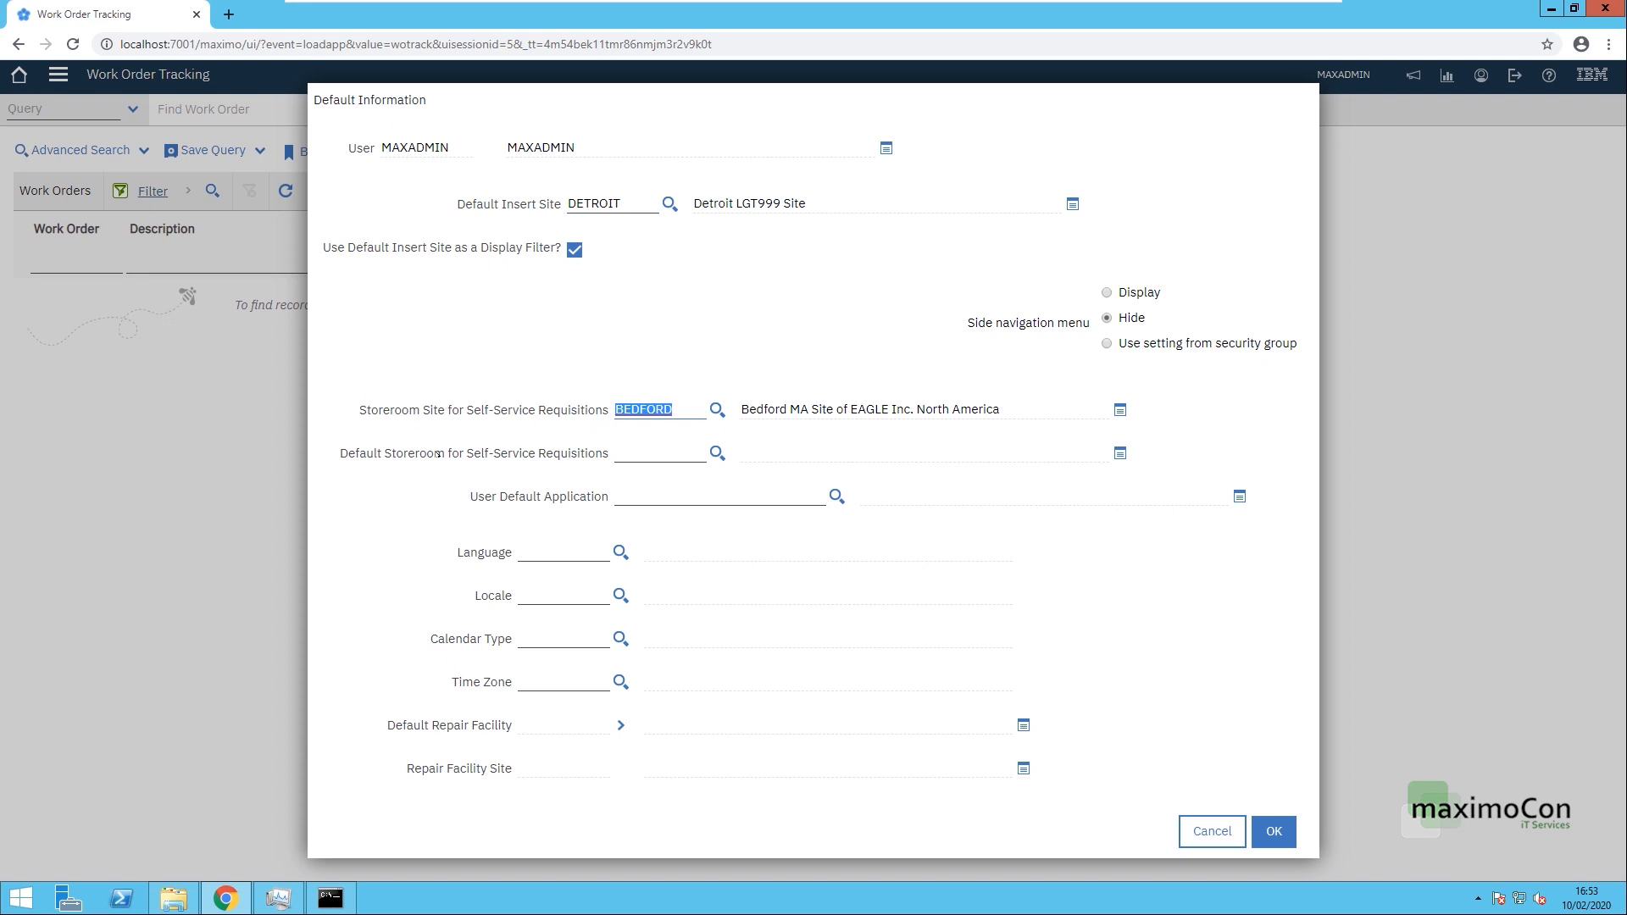
pyautogui.press('Tab')
pyautogui.click(669, 499)
pyautogui.click(836, 495)
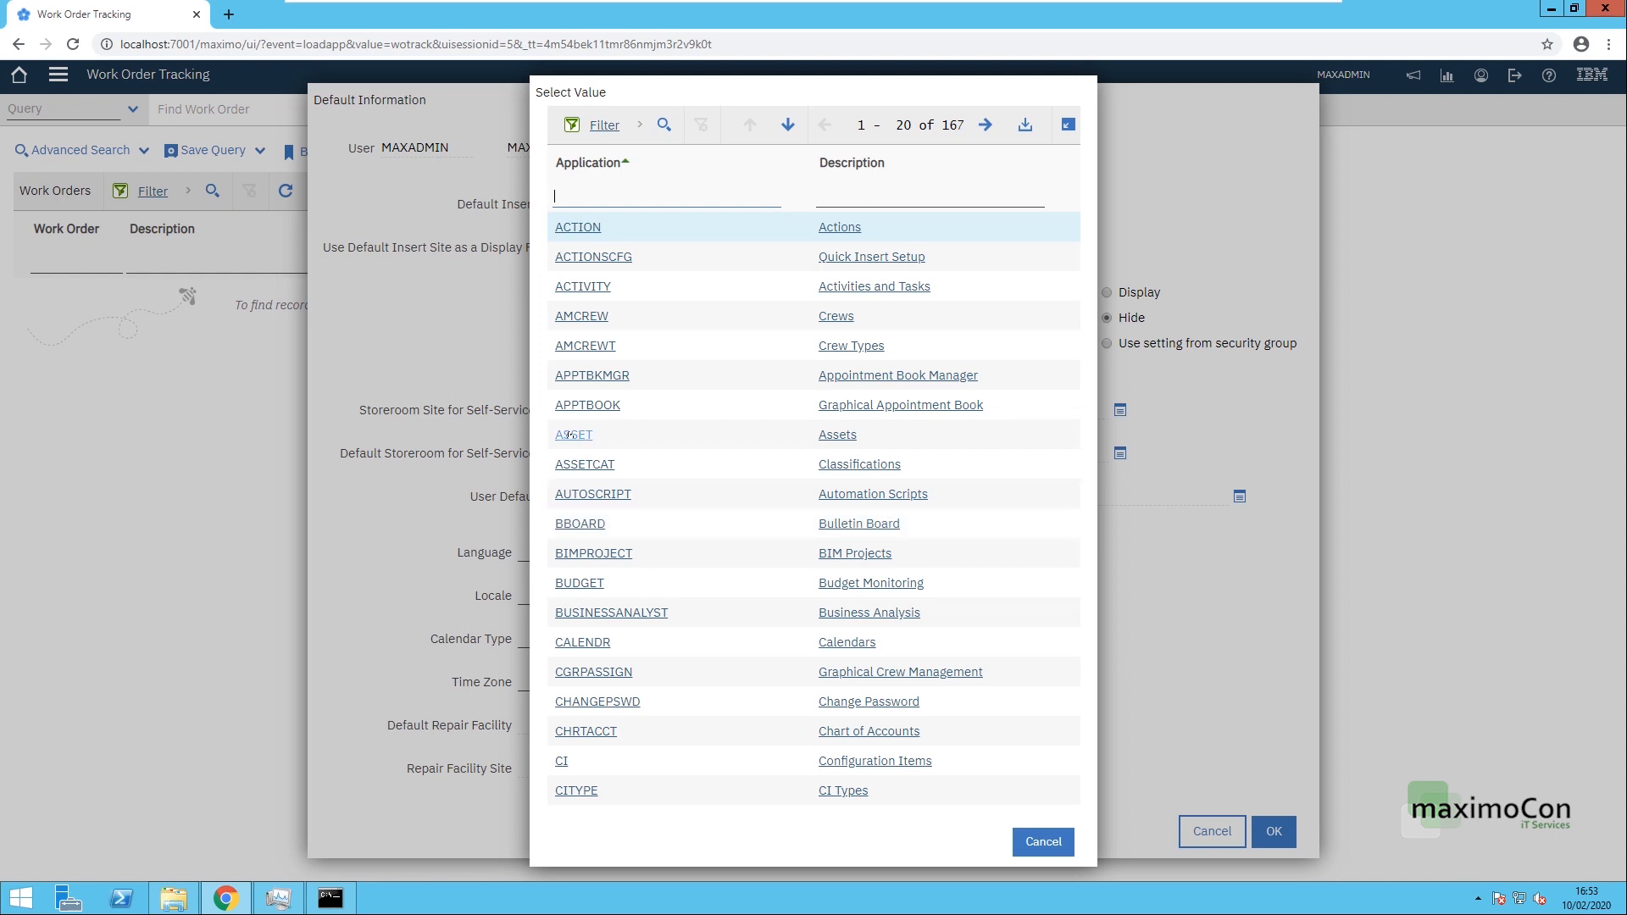
pyautogui.click(567, 434)
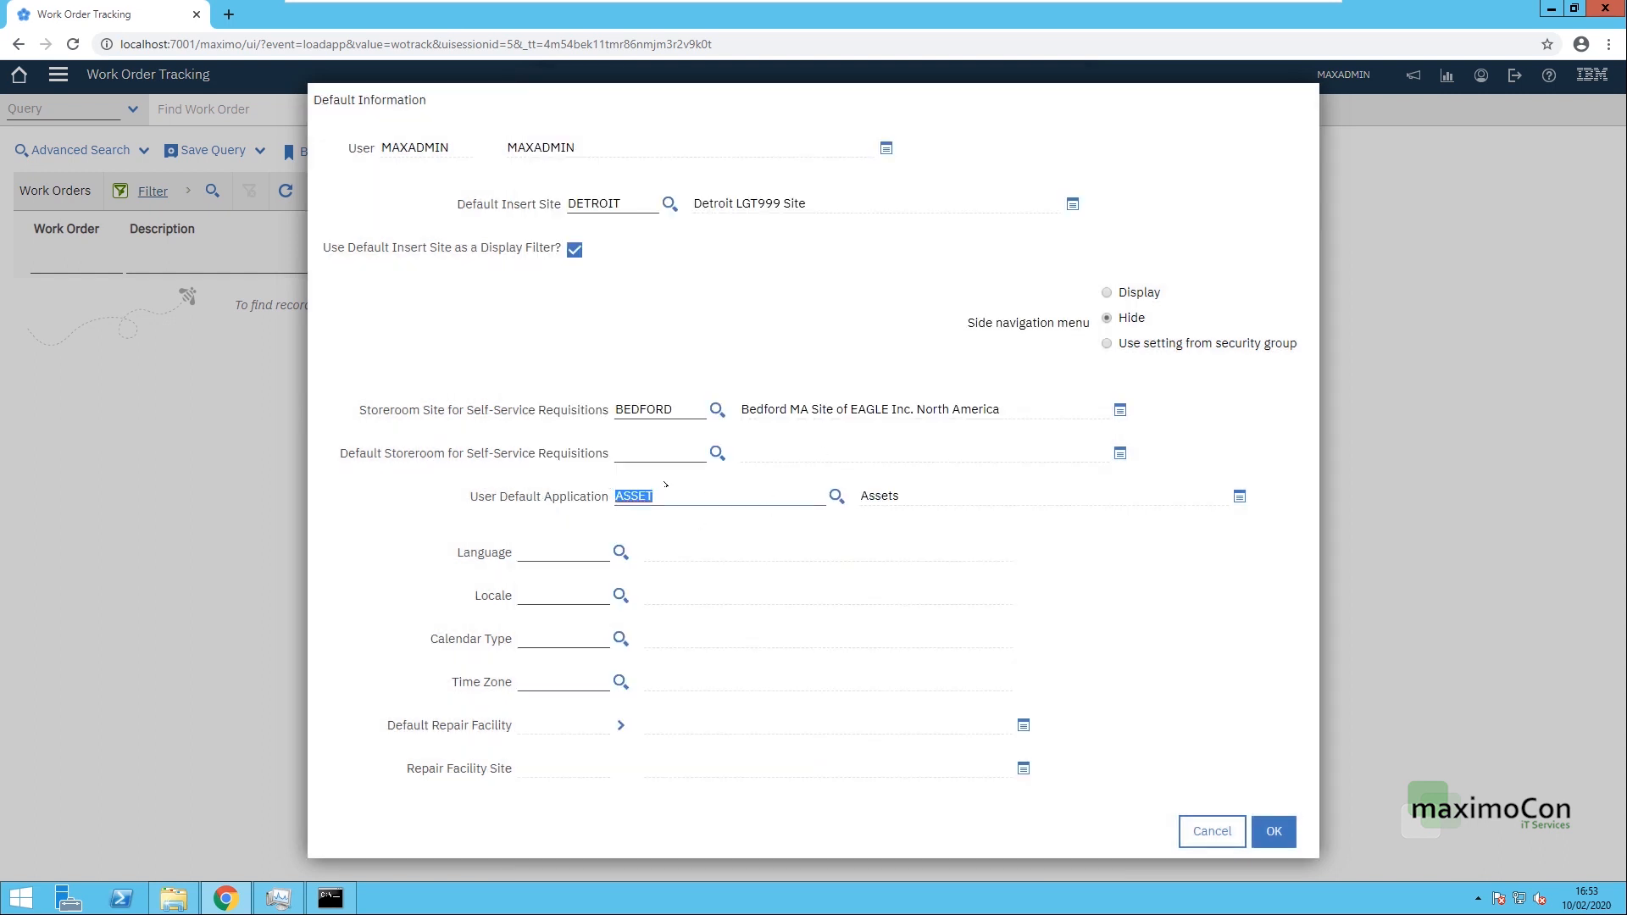
pyautogui.click(1273, 831)
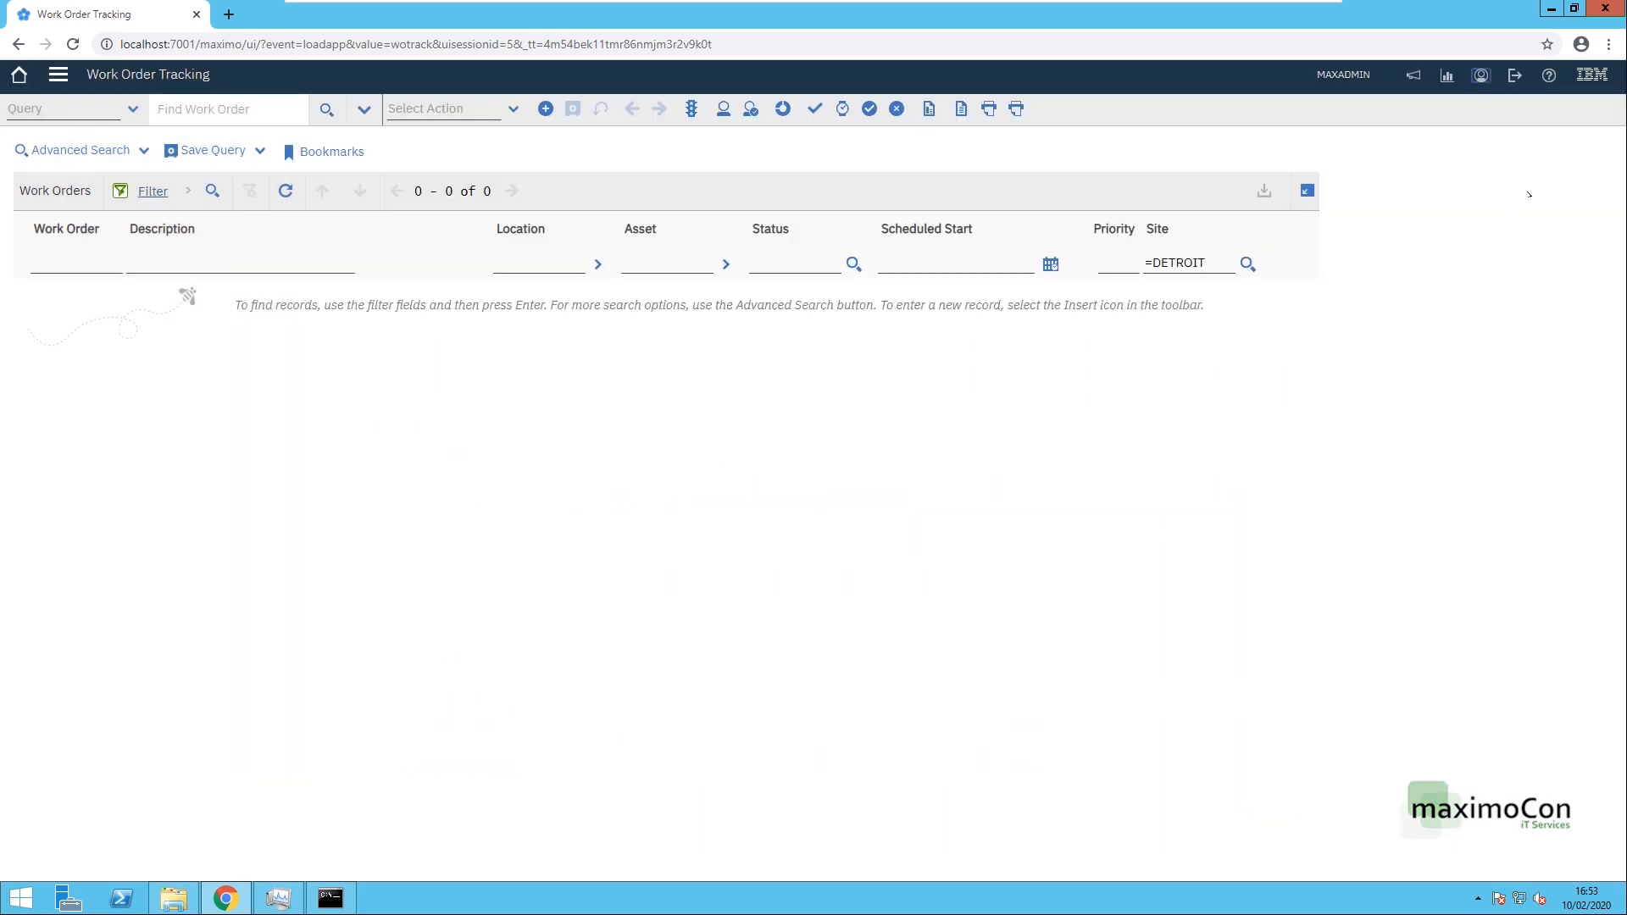
pyautogui.click(1514, 76)
pyautogui.click(850, 465)
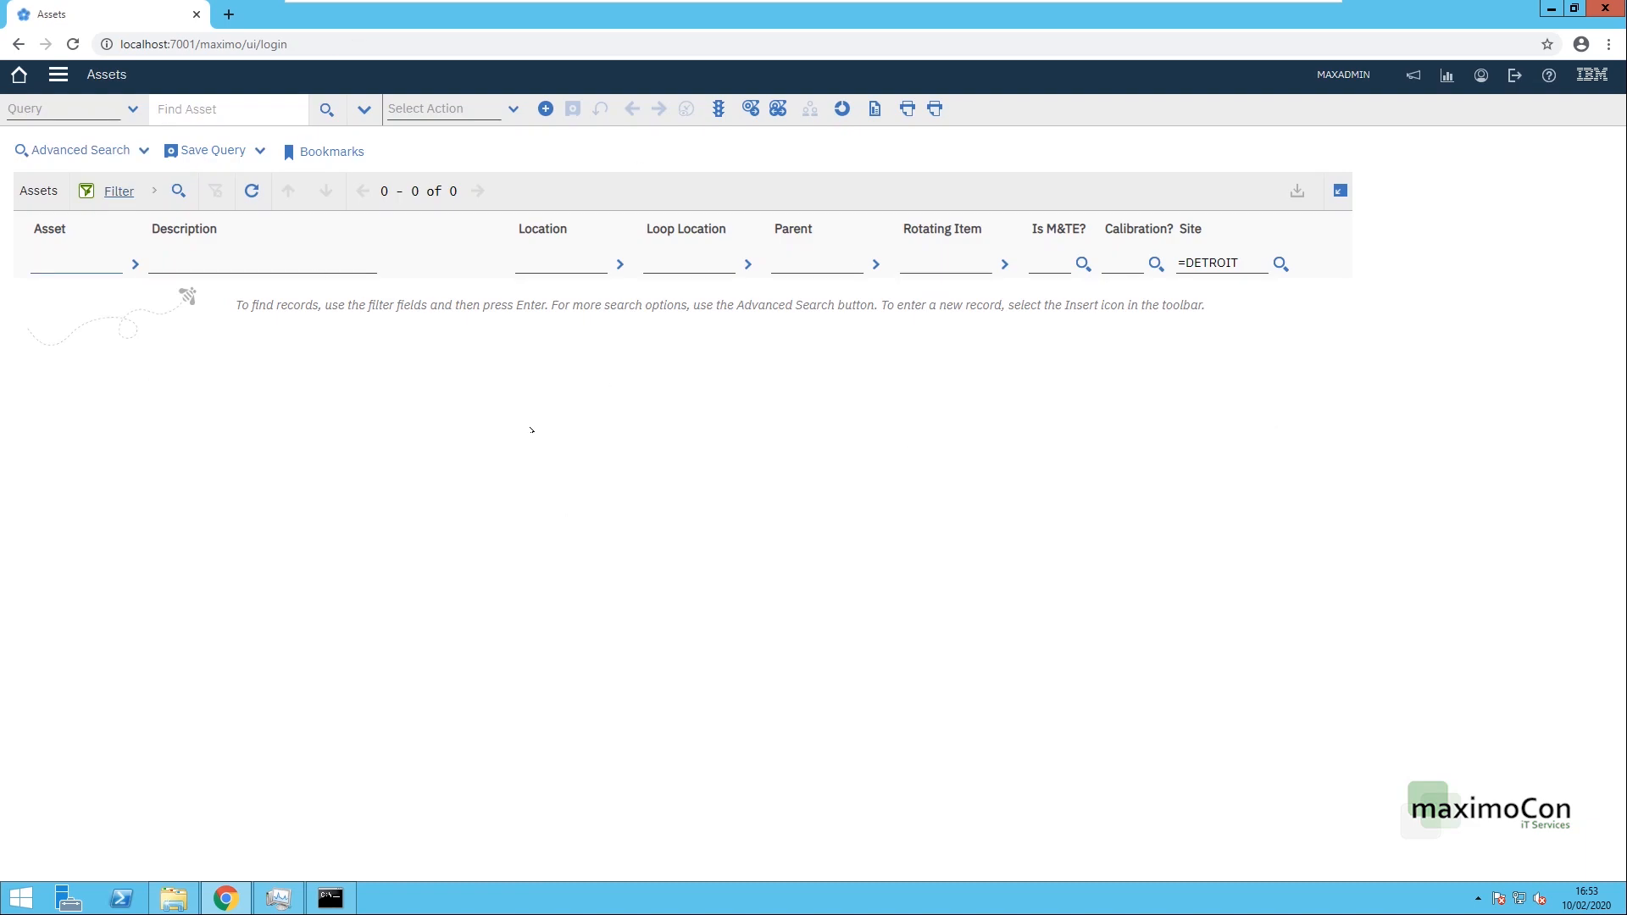
# Step: Reopen the user's default information and clear the User Default Application
pyautogui.click(1481, 76)
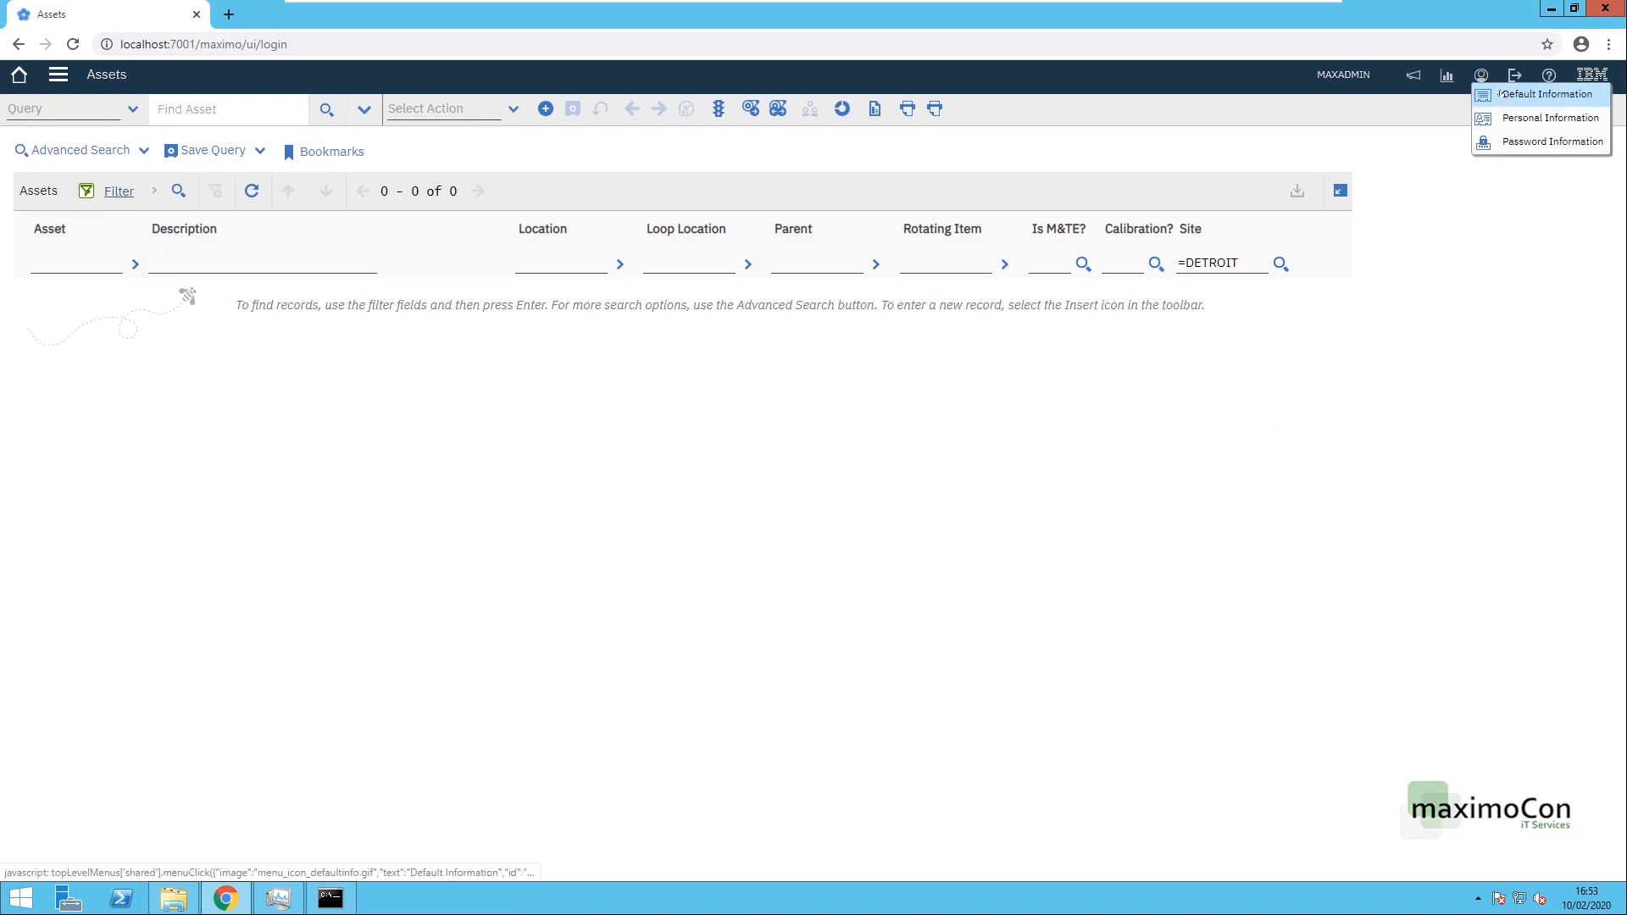
pyautogui.click(1525, 97)
pyautogui.click(745, 496)
pyautogui.press('BackSpace')
pyautogui.press('Tab')
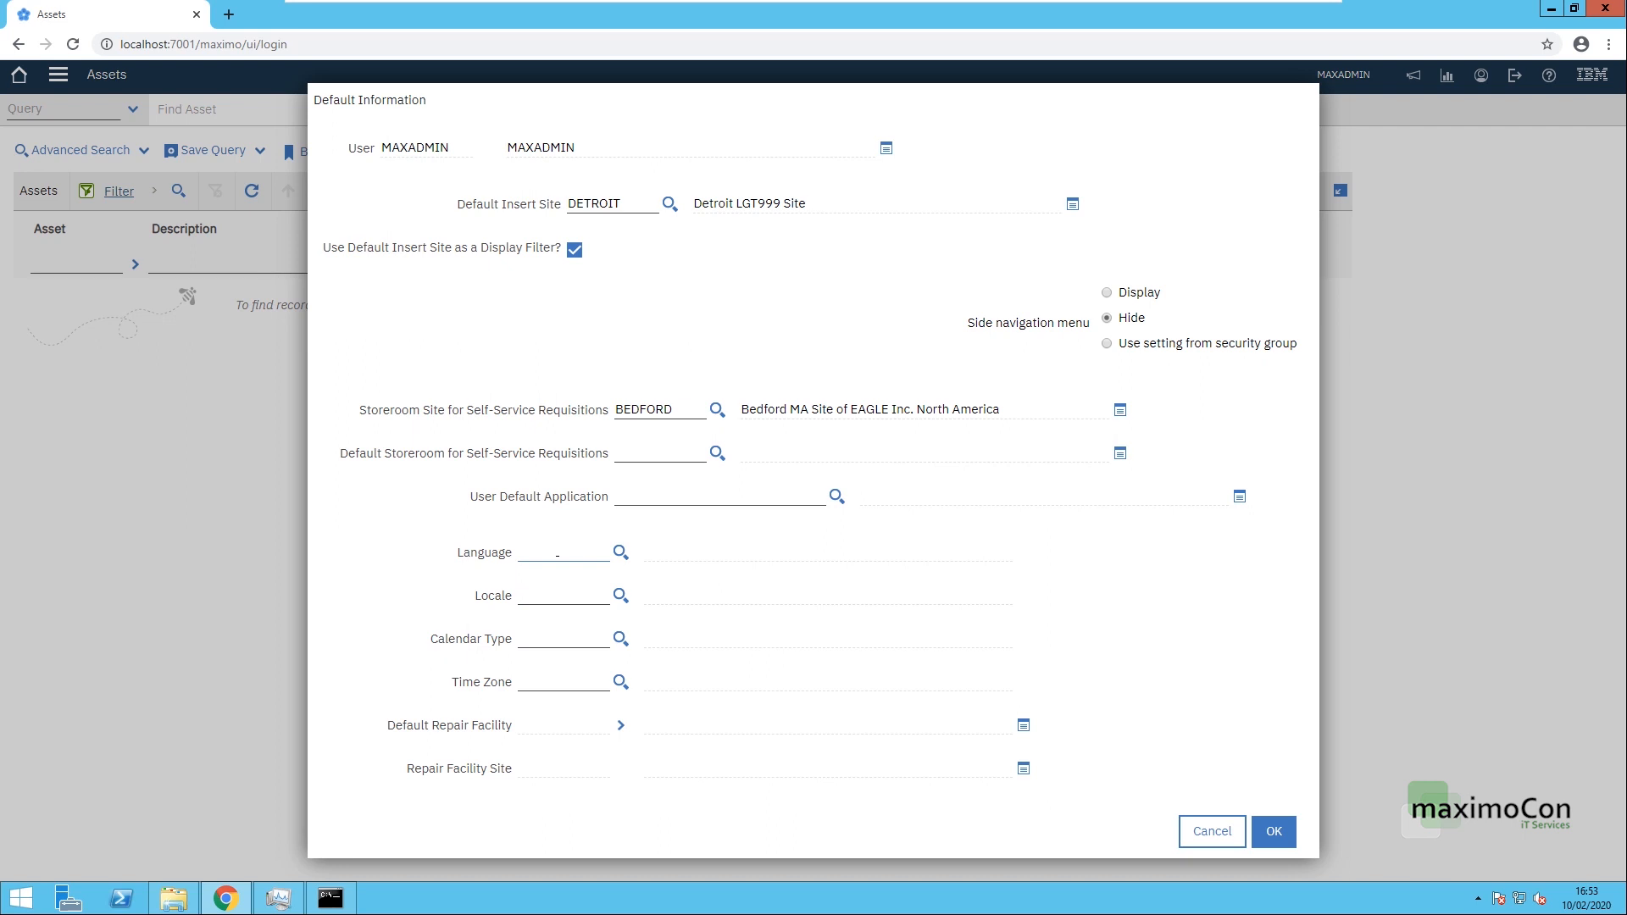
# Step: Set the Language in the default information to English (EN)
pyautogui.click(544, 639)
pyautogui.click(570, 551)
pyautogui.click(620, 553)
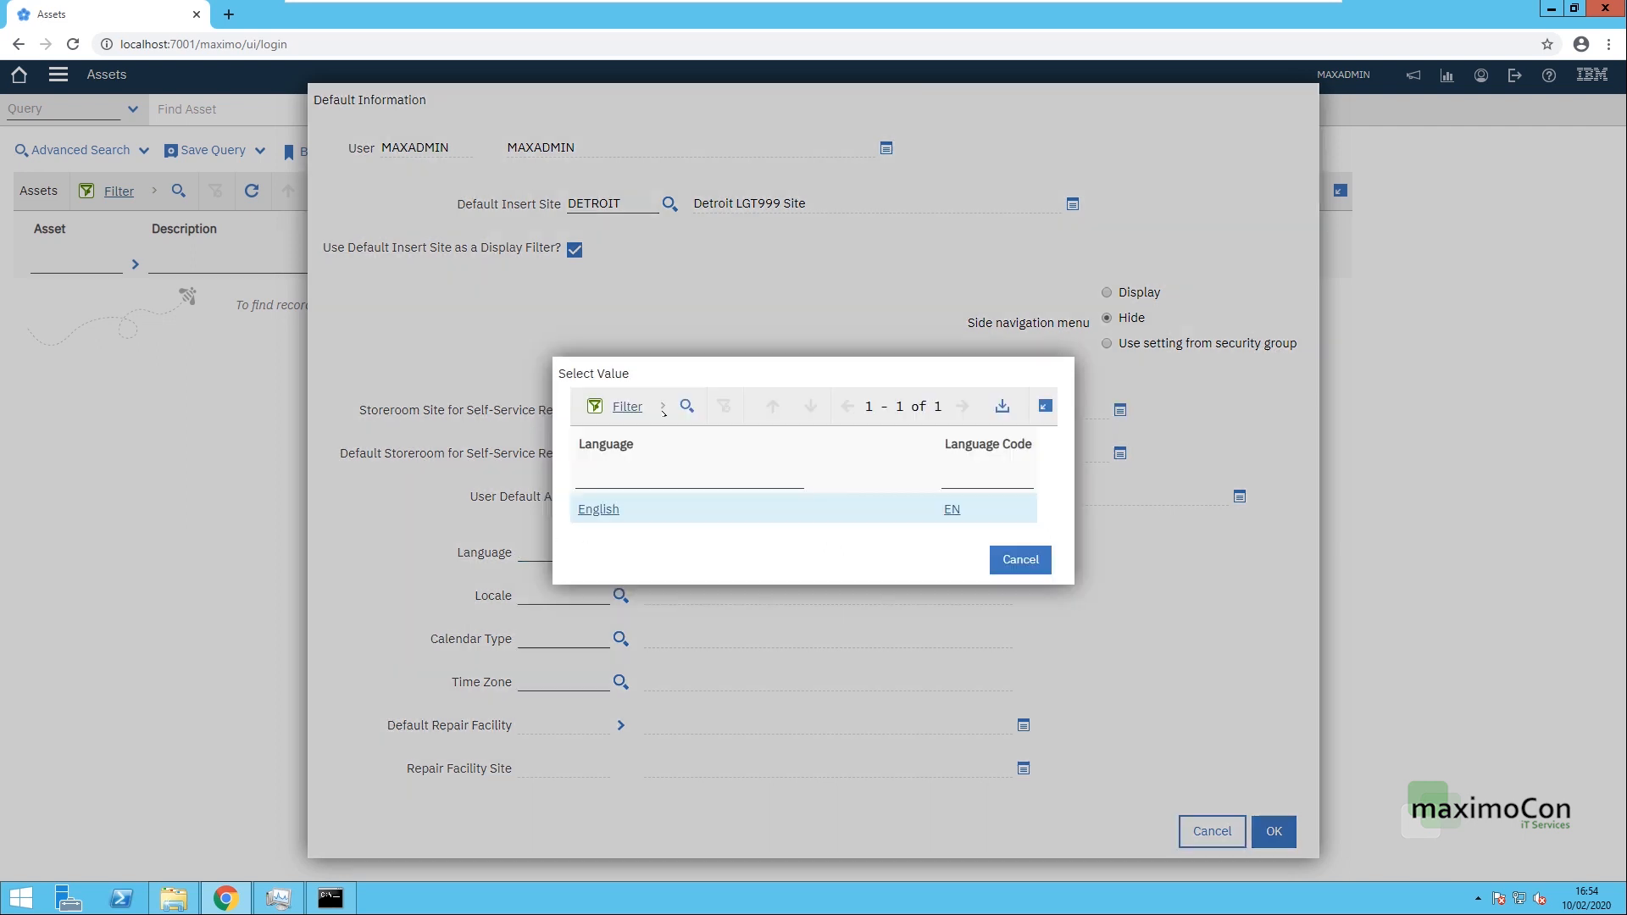
pyautogui.click(598, 509)
# Step: Filter the available locales by EN and set the Locale to en (English)
pyautogui.click(529, 595)
pyautogui.click(620, 596)
pyautogui.write('EN')
pyautogui.press('Return')
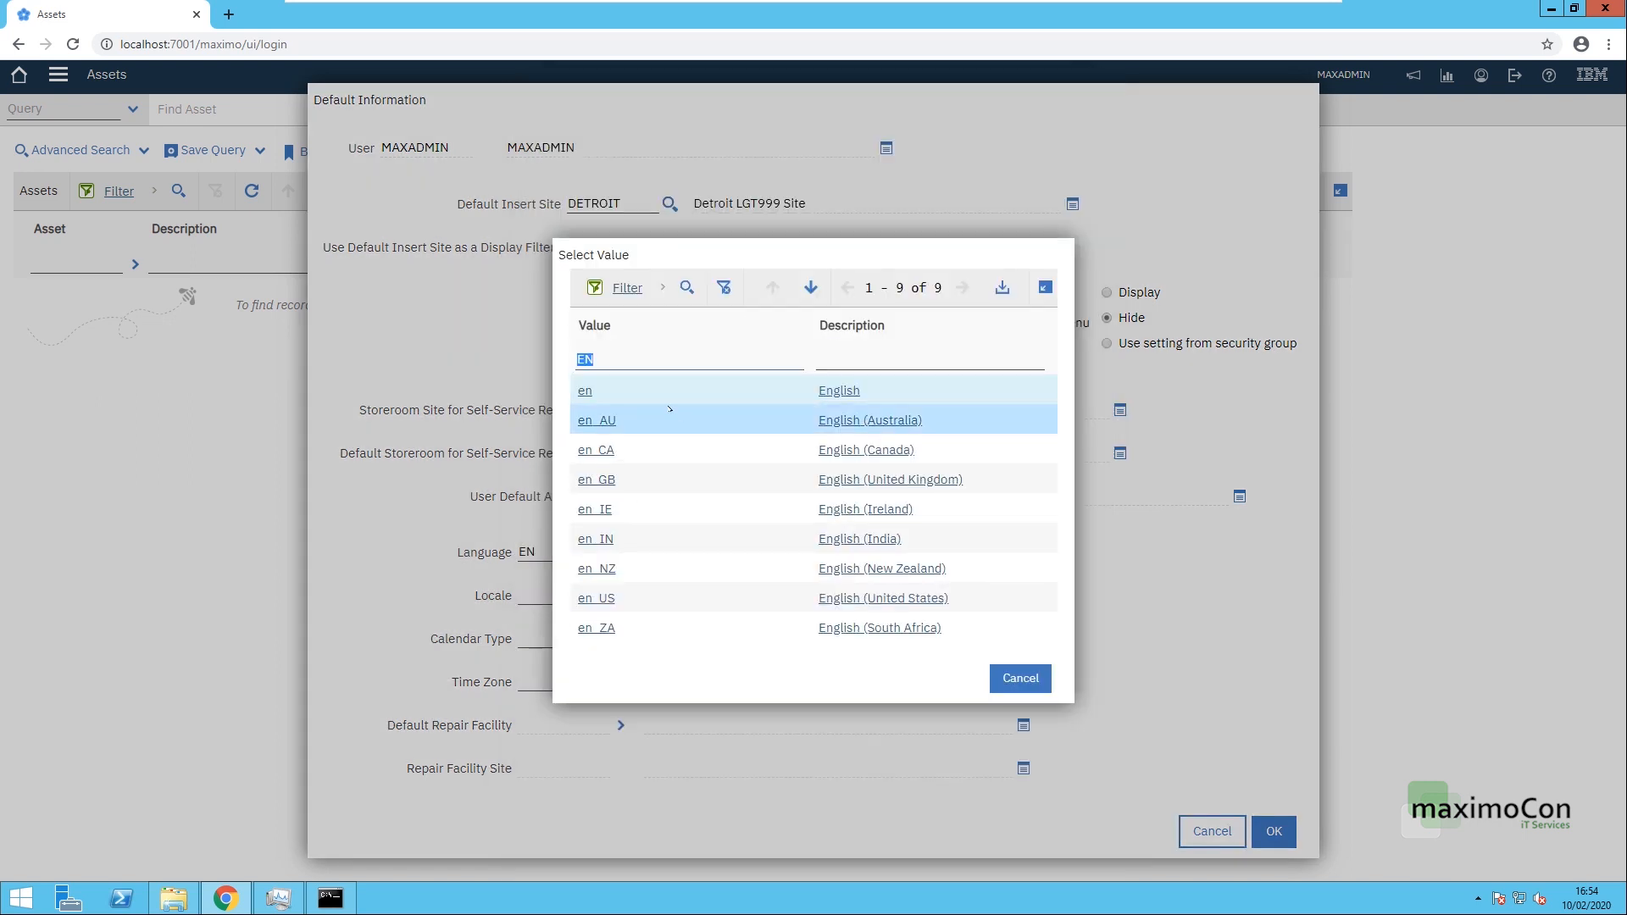
pyautogui.click(588, 392)
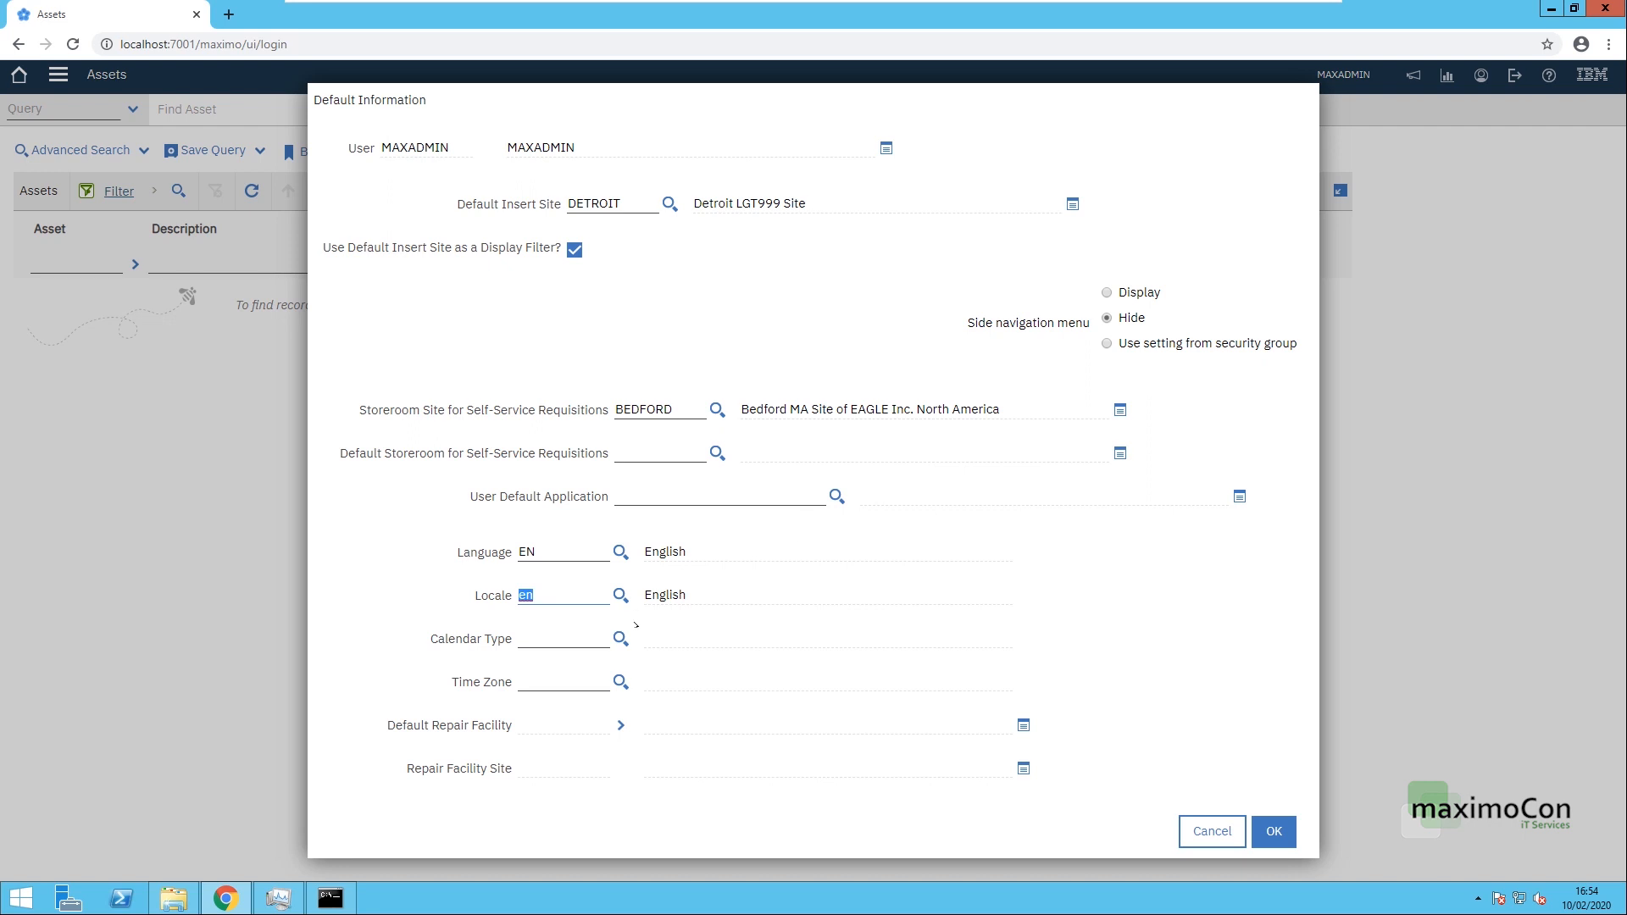
# Step: Set the Calendar Type in the default information to gregorian (Gregorian Calendar)
pyautogui.click(559, 638)
pyautogui.click(621, 639)
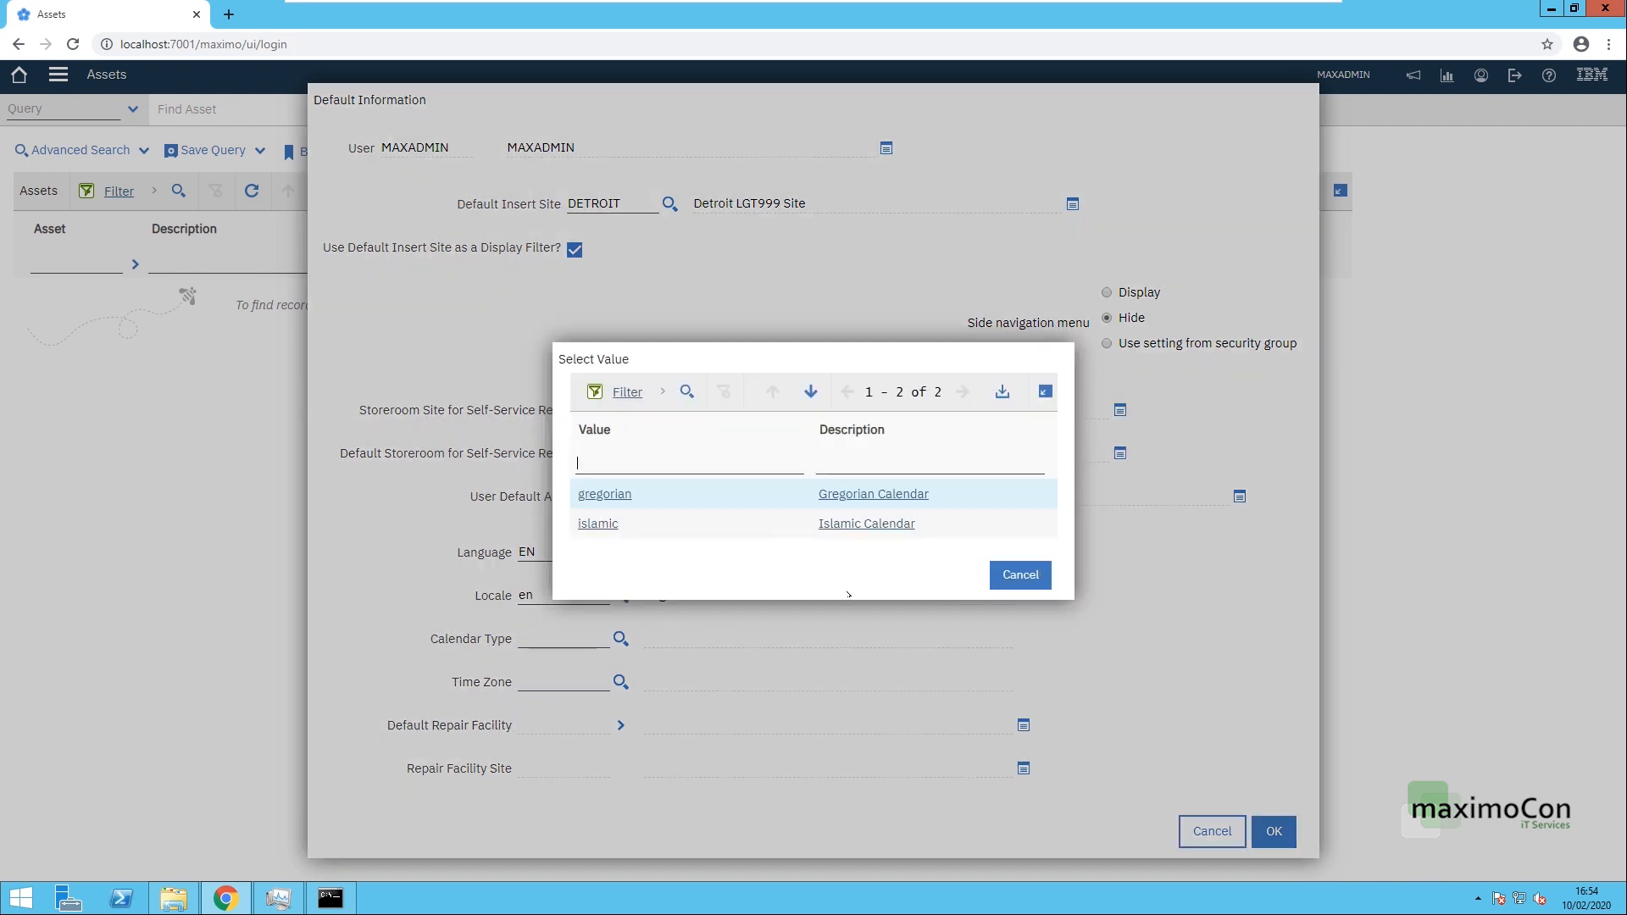
pyautogui.click(619, 496)
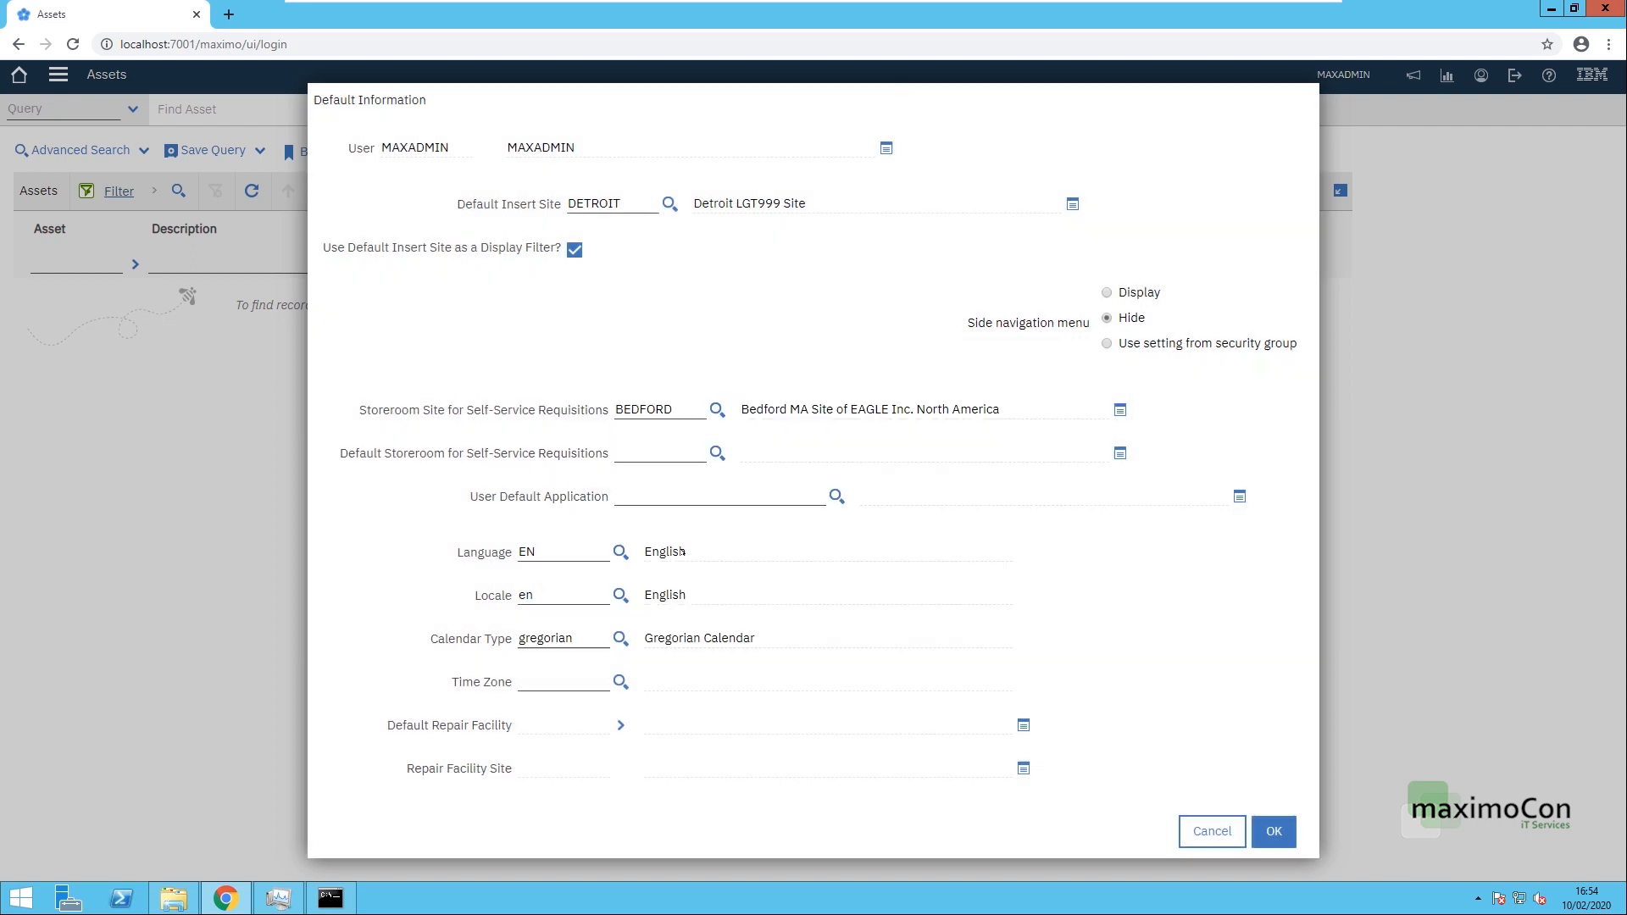
# Step: Look through the available time zones without choosing one, and save the default information
pyautogui.click(566, 682)
pyautogui.click(617, 682)
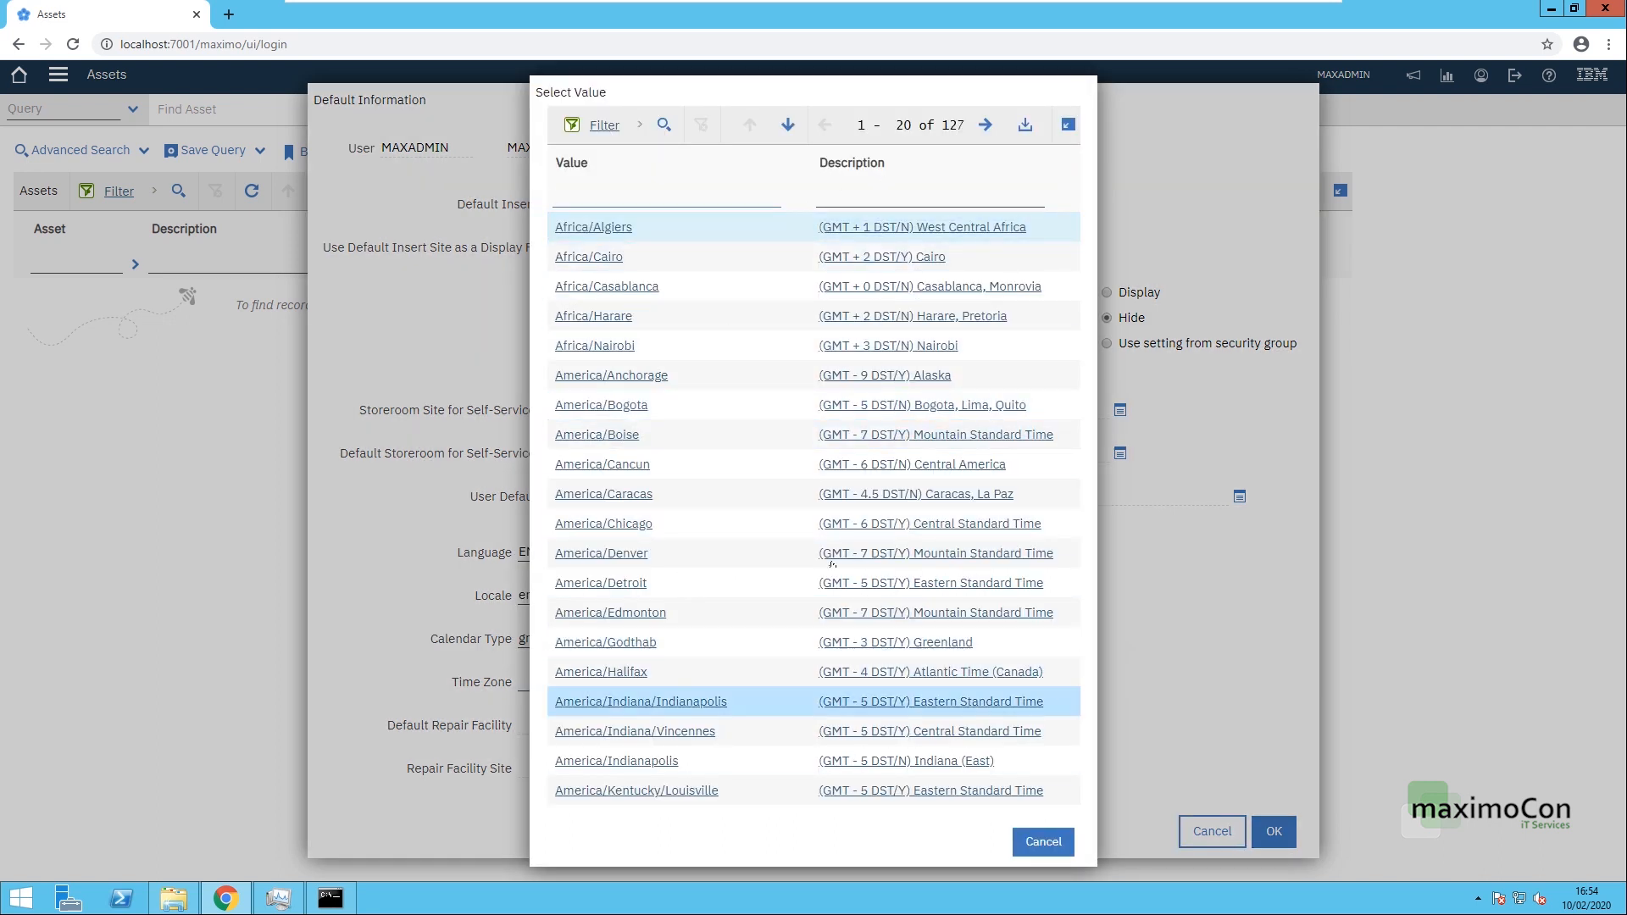
pyautogui.click(1043, 842)
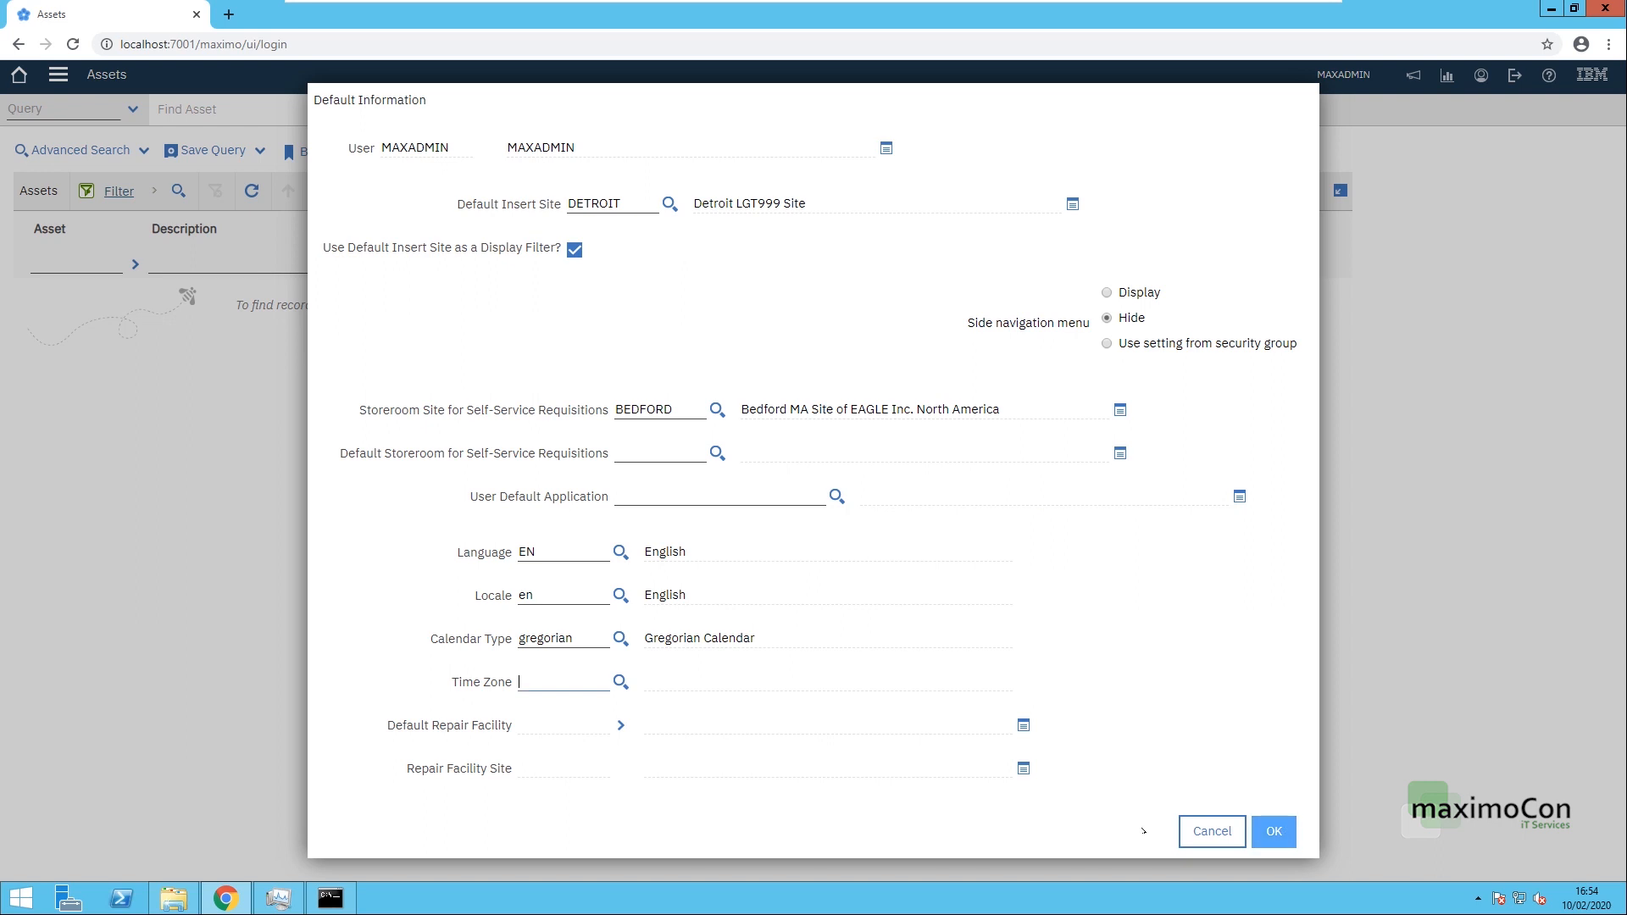
pyautogui.click(1274, 831)
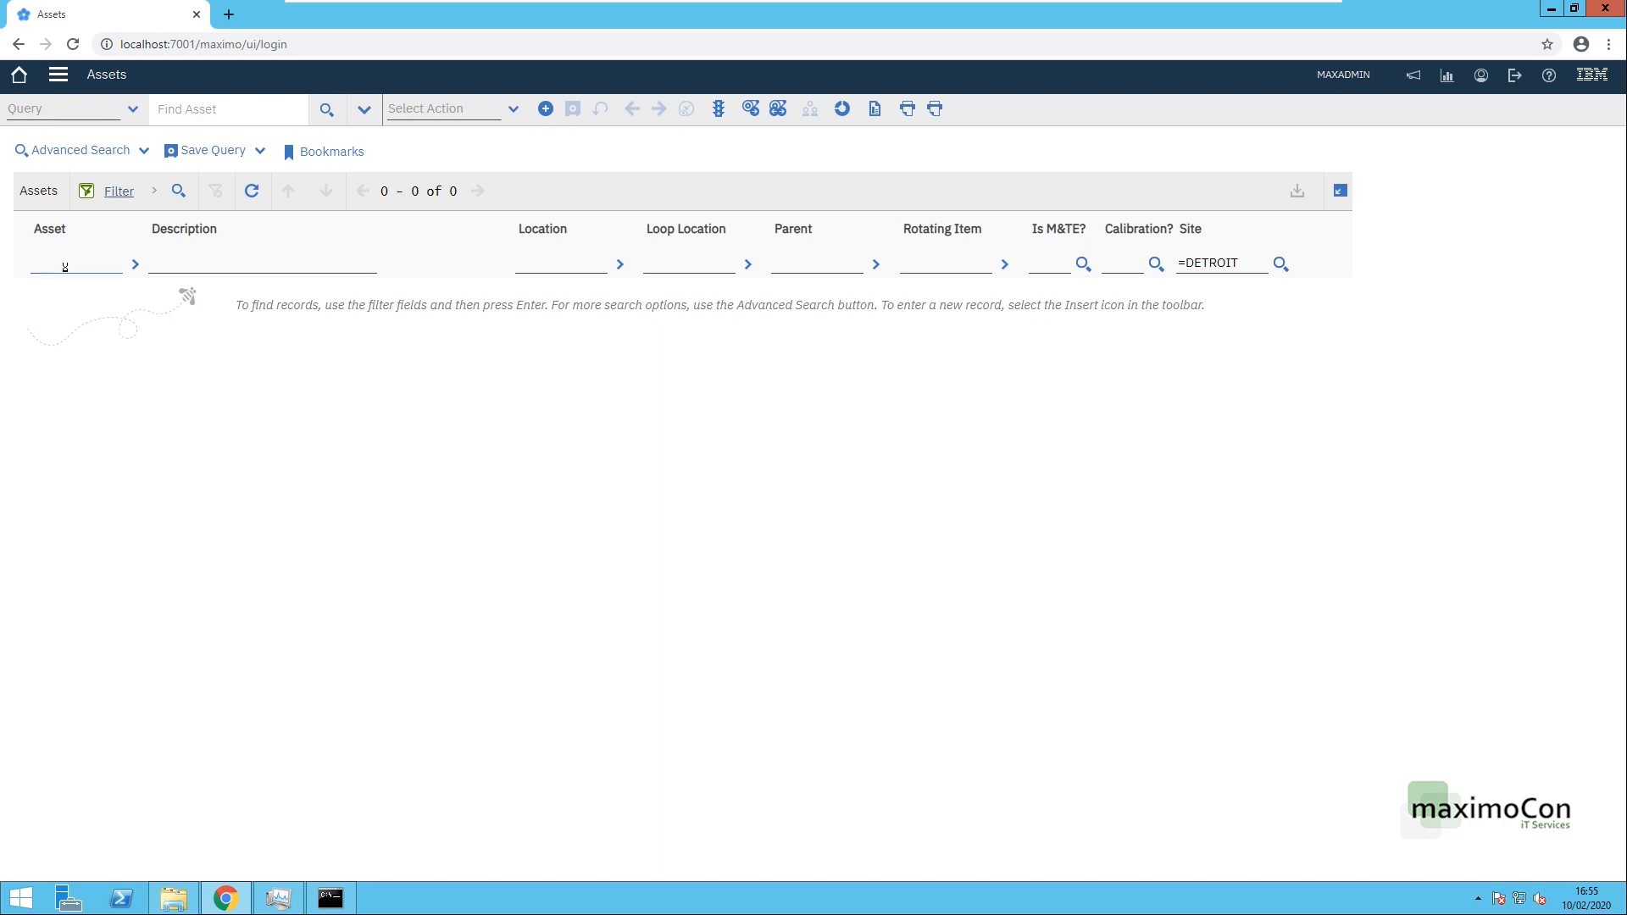
# Step: List the DETROIT assets and filter them by the description WASH
pyautogui.press('Return')
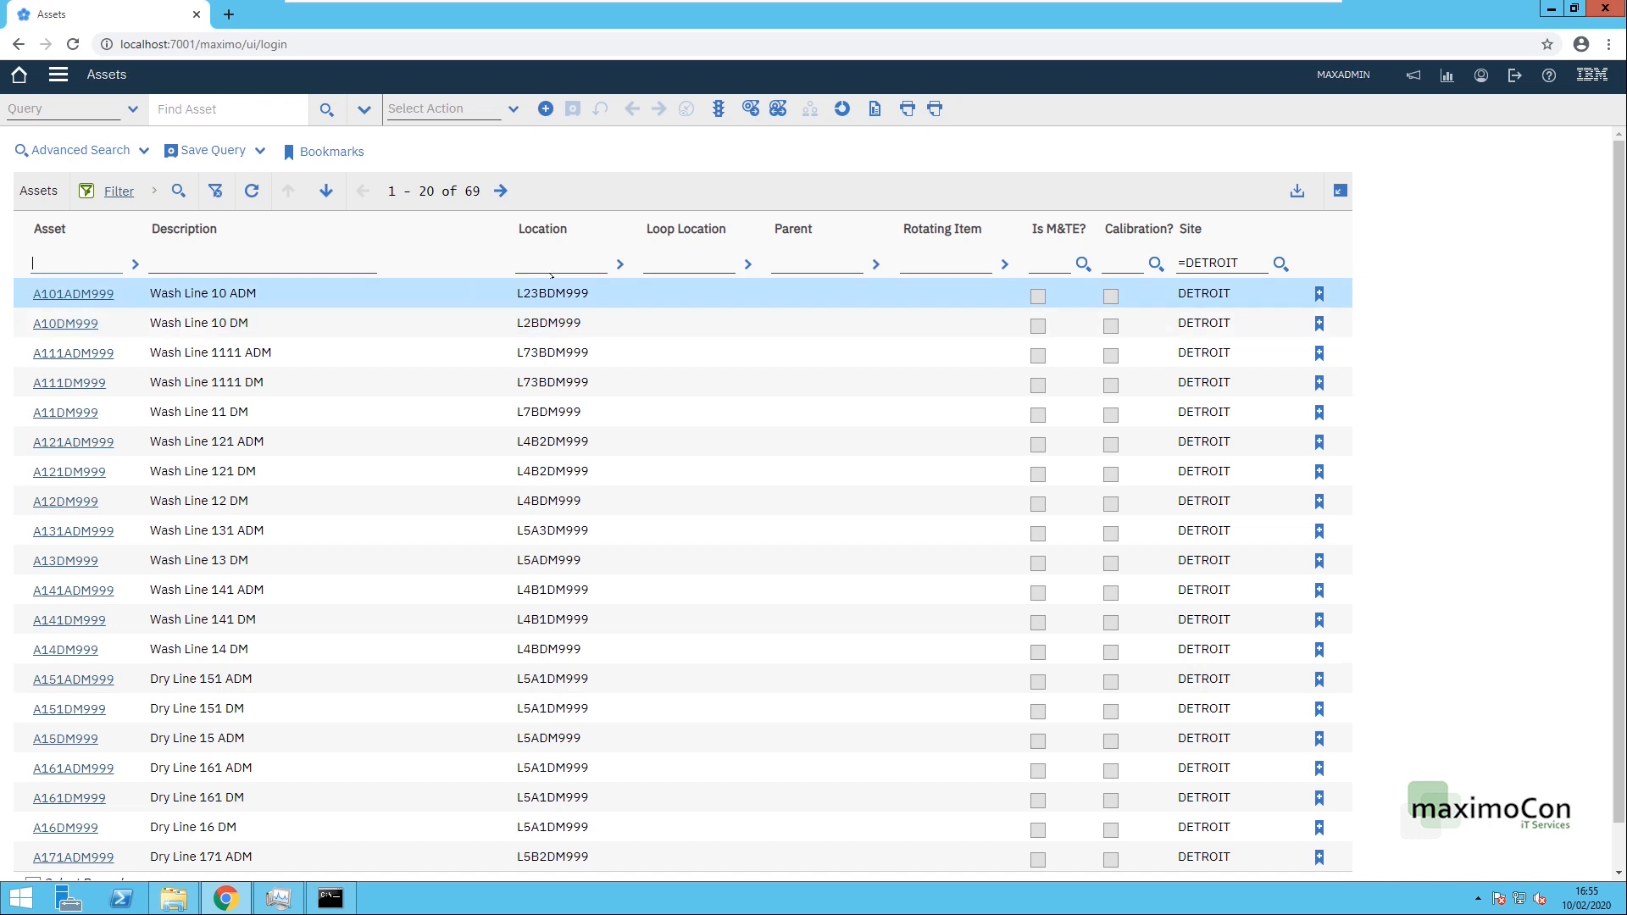
pyautogui.click(258, 264)
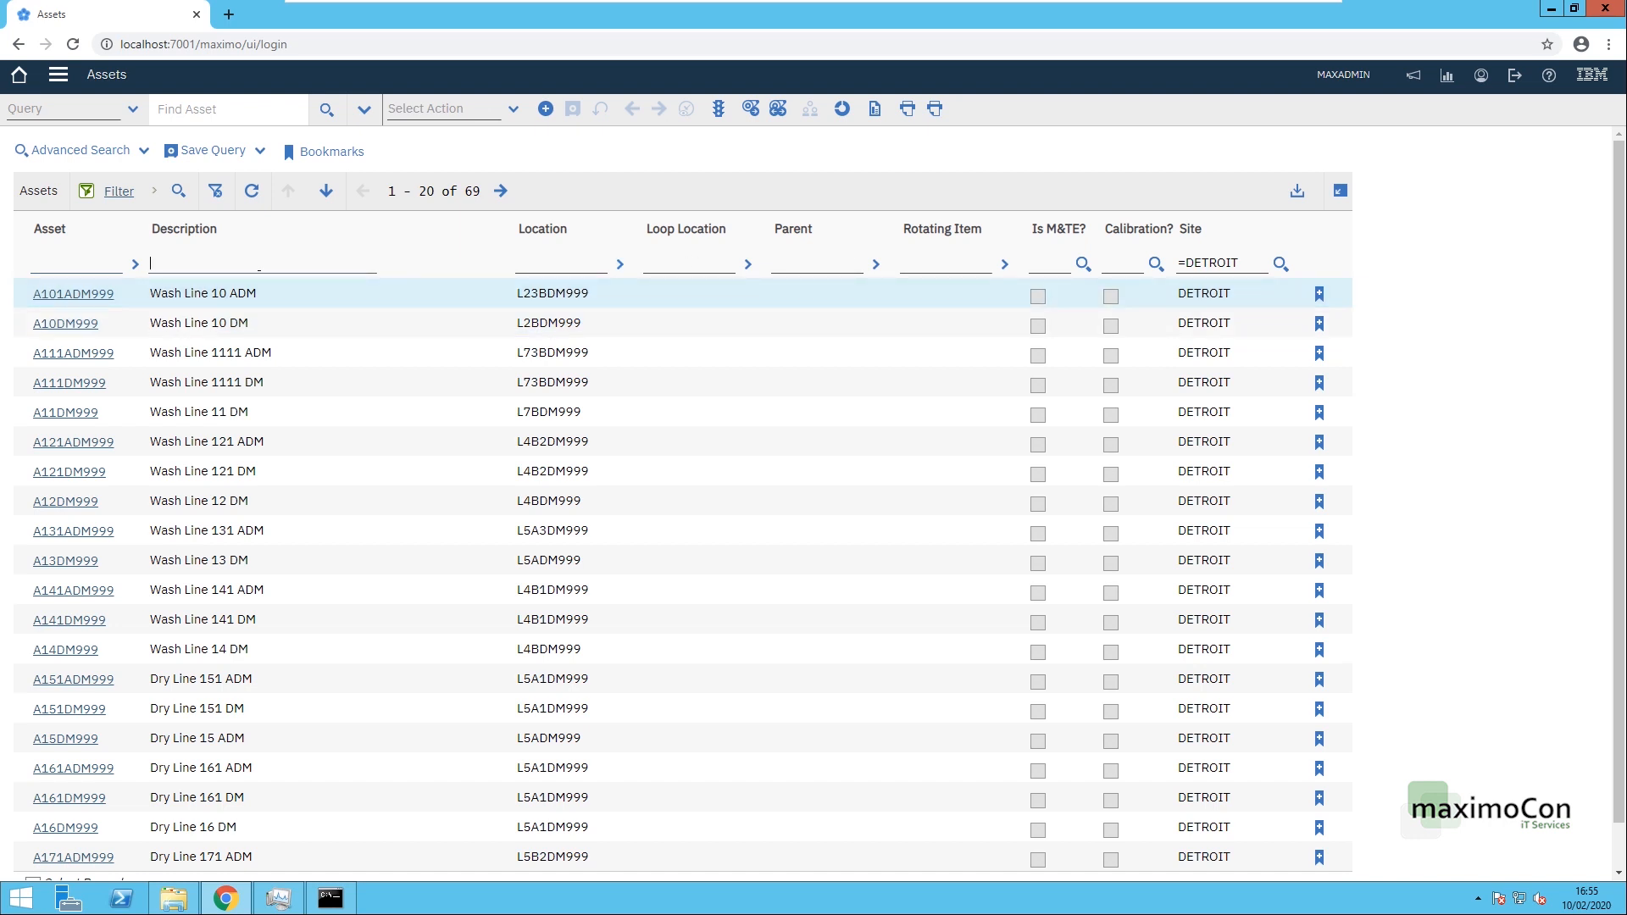
pyautogui.write('WASH')
pyautogui.press('Return')
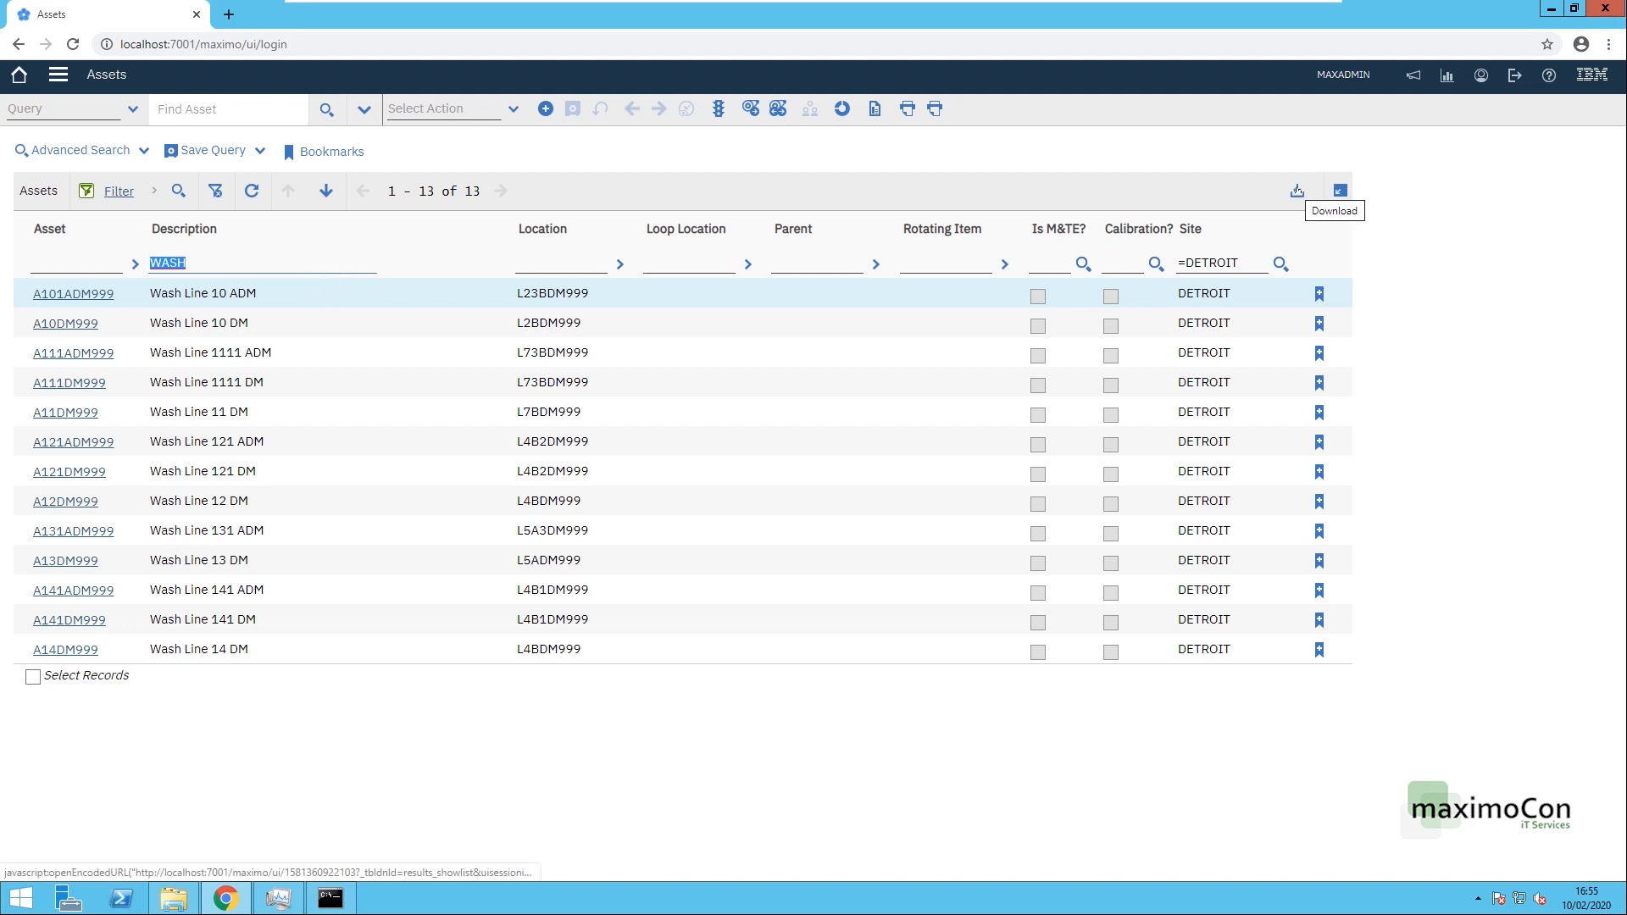
# Step: Download the filtered asset list as a spreadsheet, and review the exported range A1:I14 in WPS Office before closing it
pyautogui.click(1297, 193)
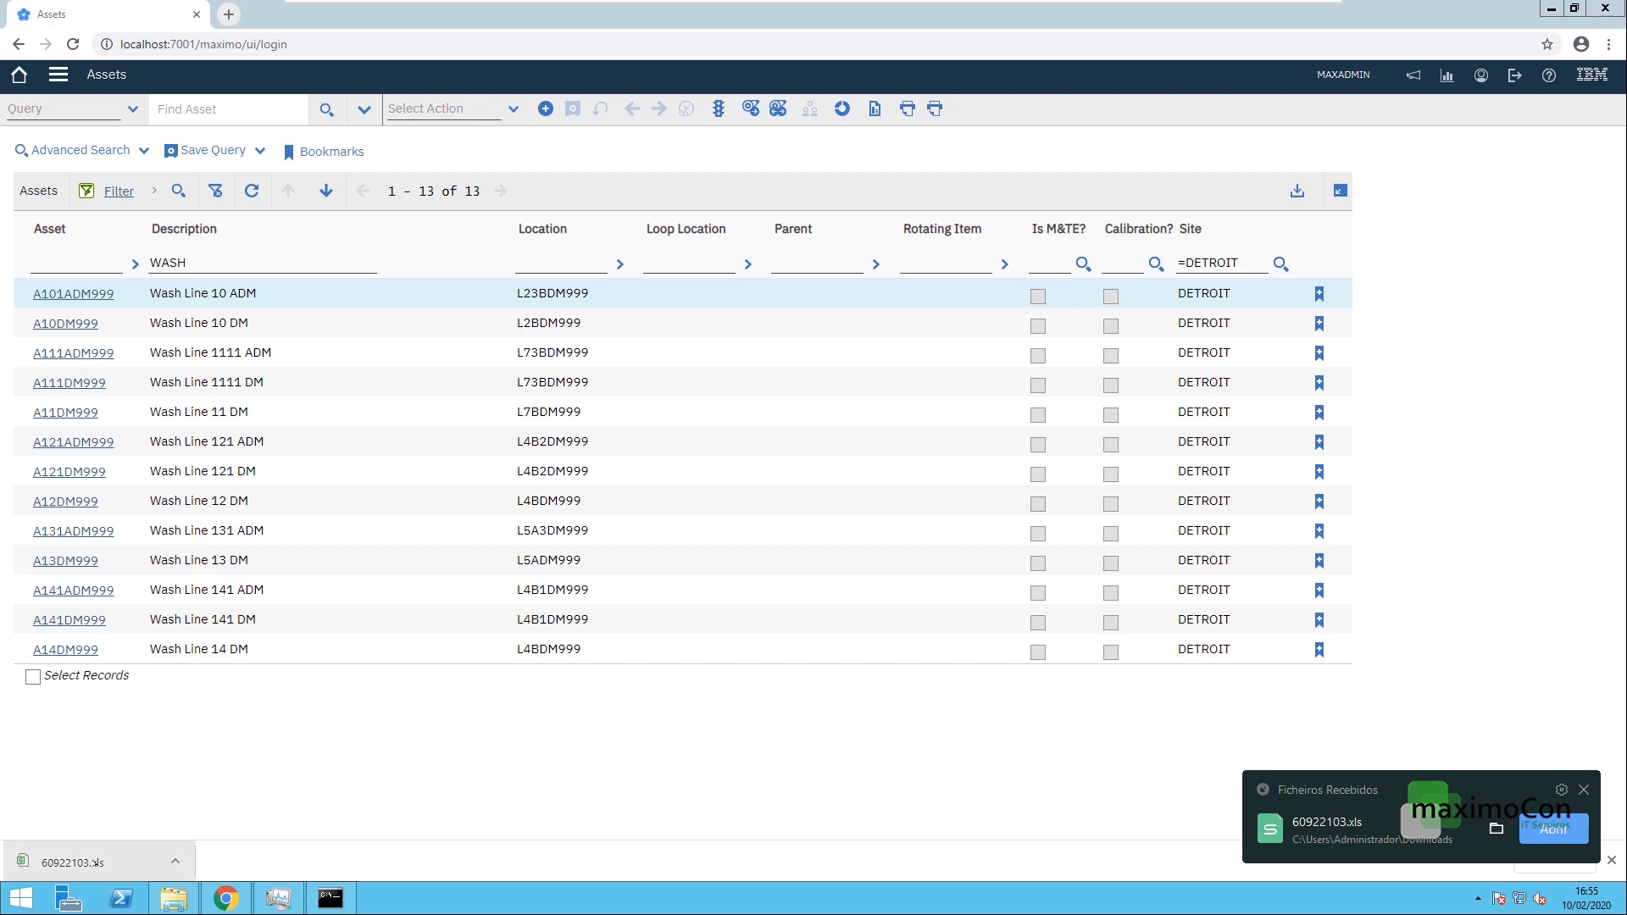
pyautogui.click(96, 863)
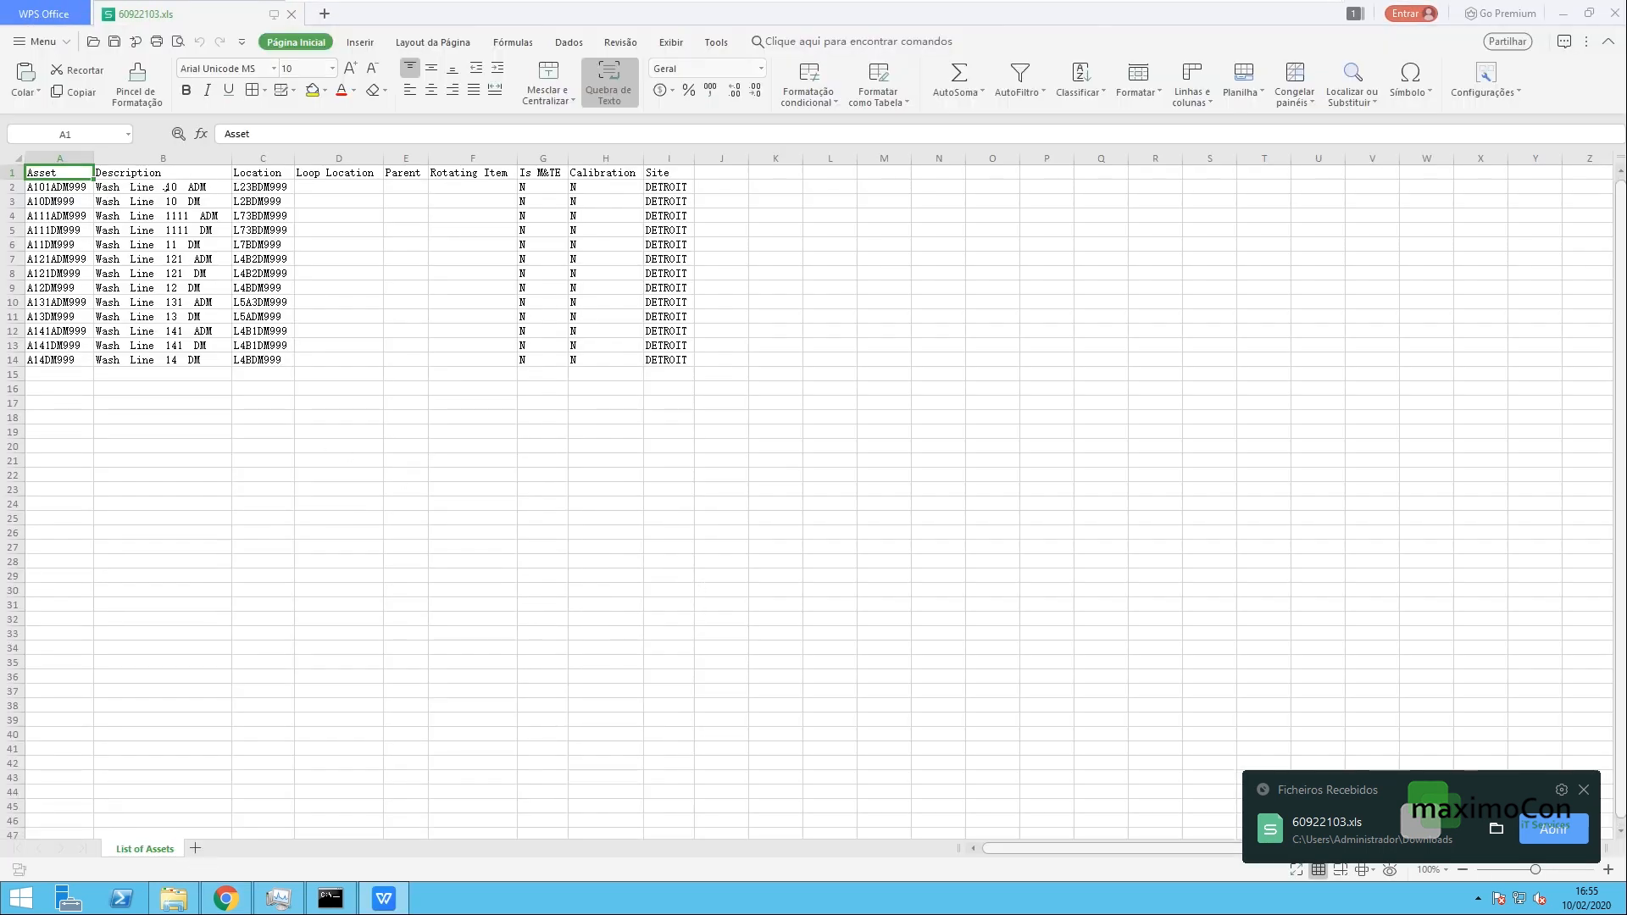
pyautogui.moveTo(60, 173); pyautogui.dragTo(668, 360)
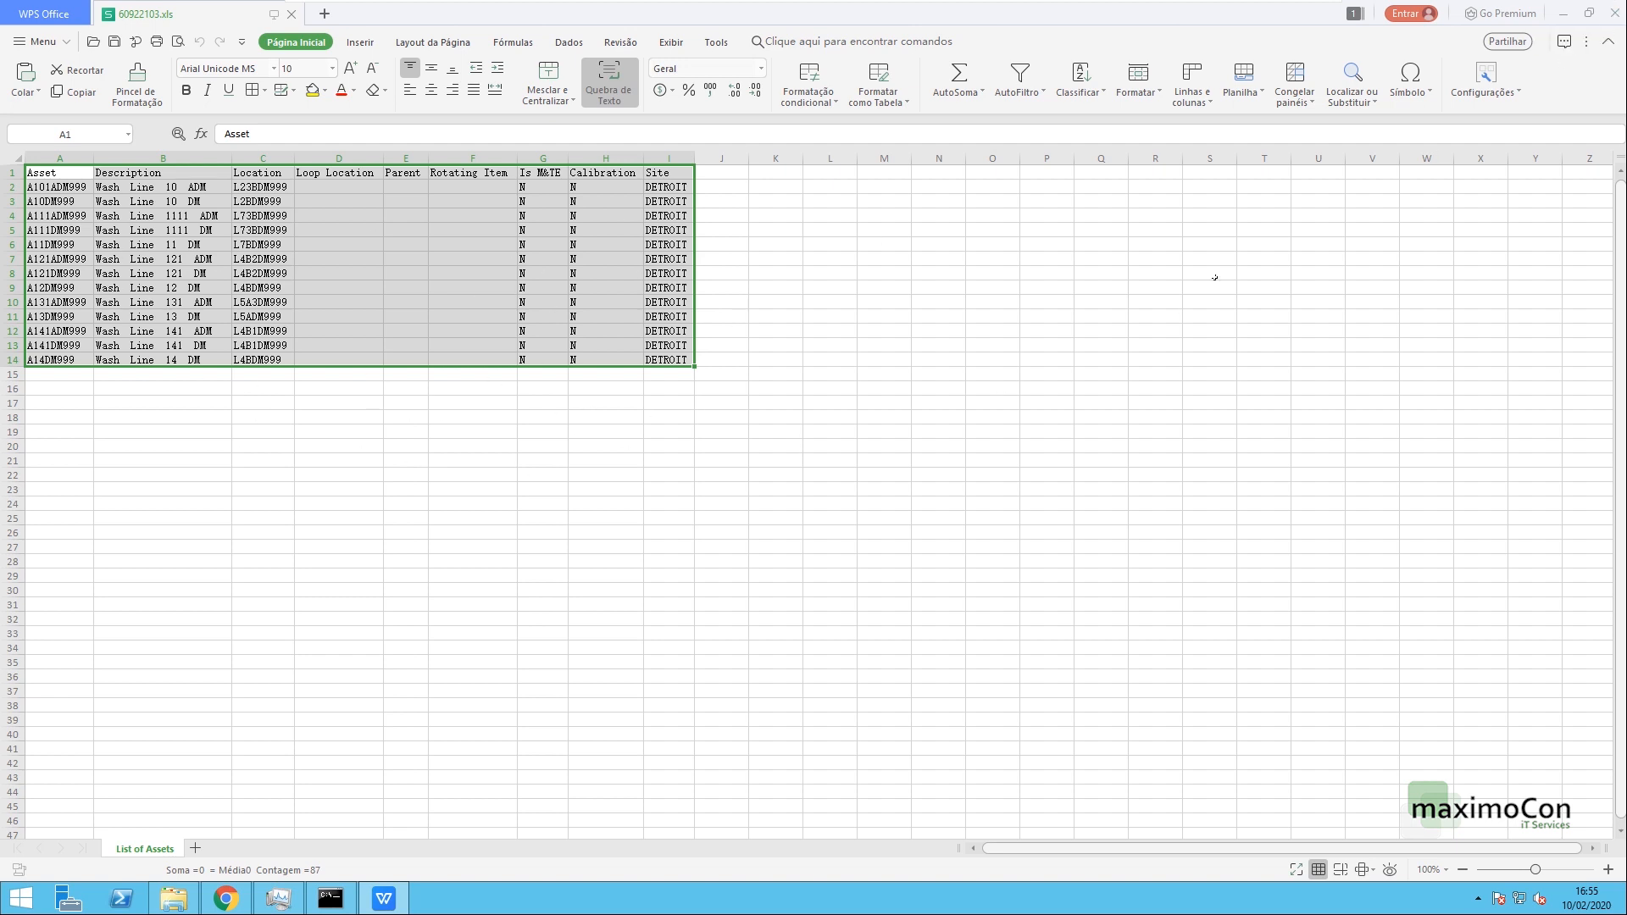
pyautogui.click(1613, 12)
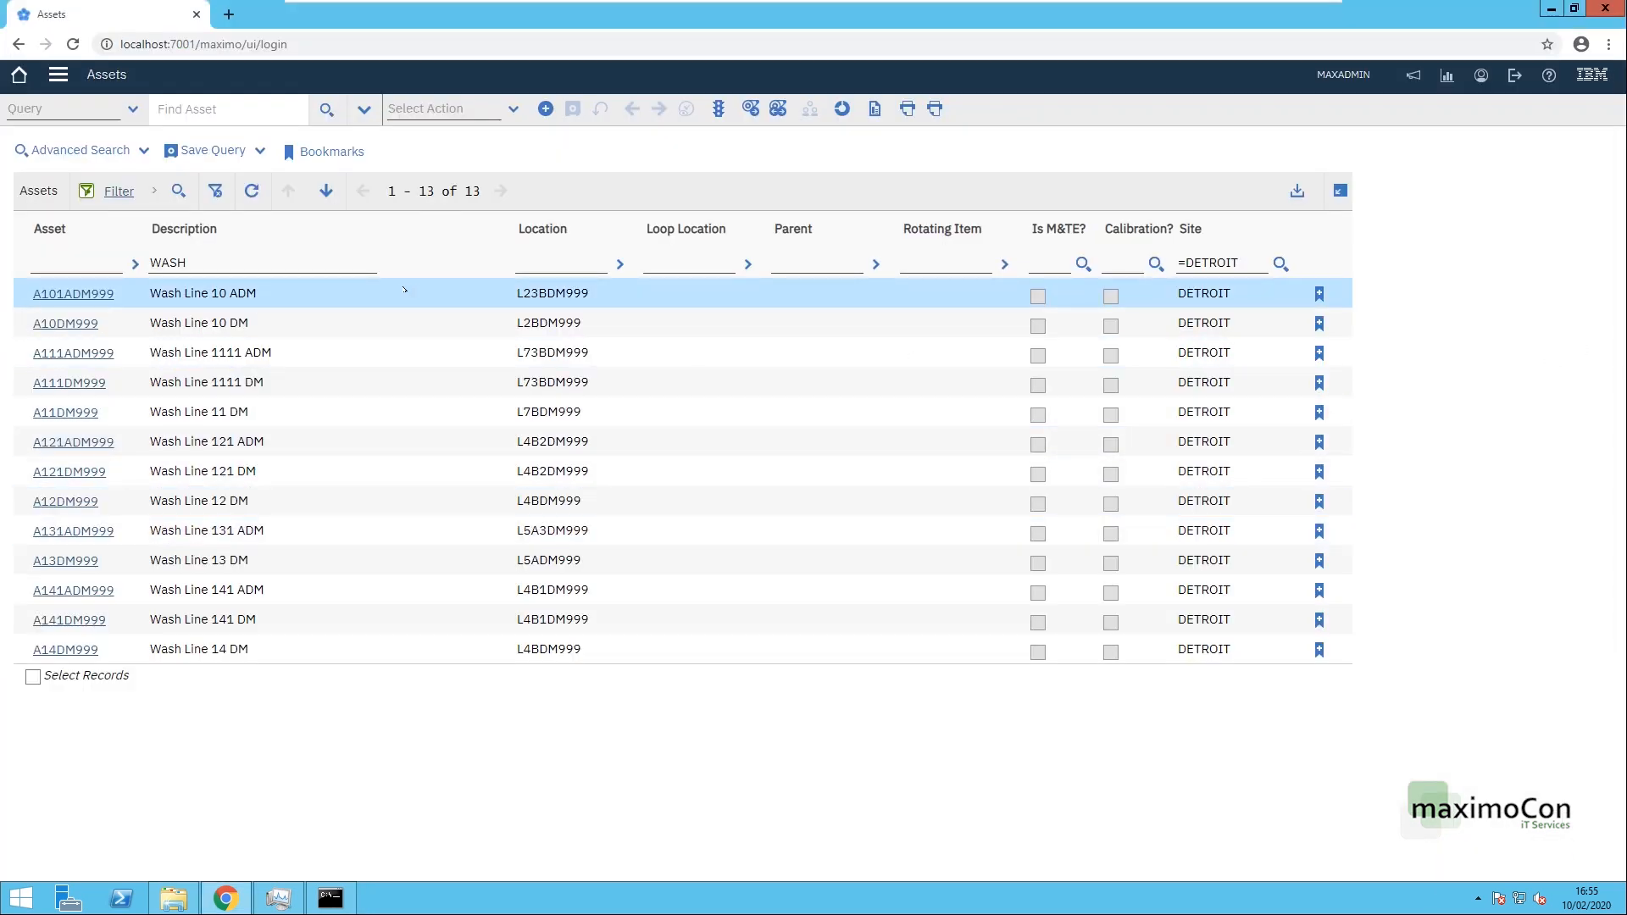
pyautogui.press('Tab')
pyautogui.press('Tab')
pyautogui.press('Tab')
pyautogui.press('Tab')
pyautogui.press('Tab')
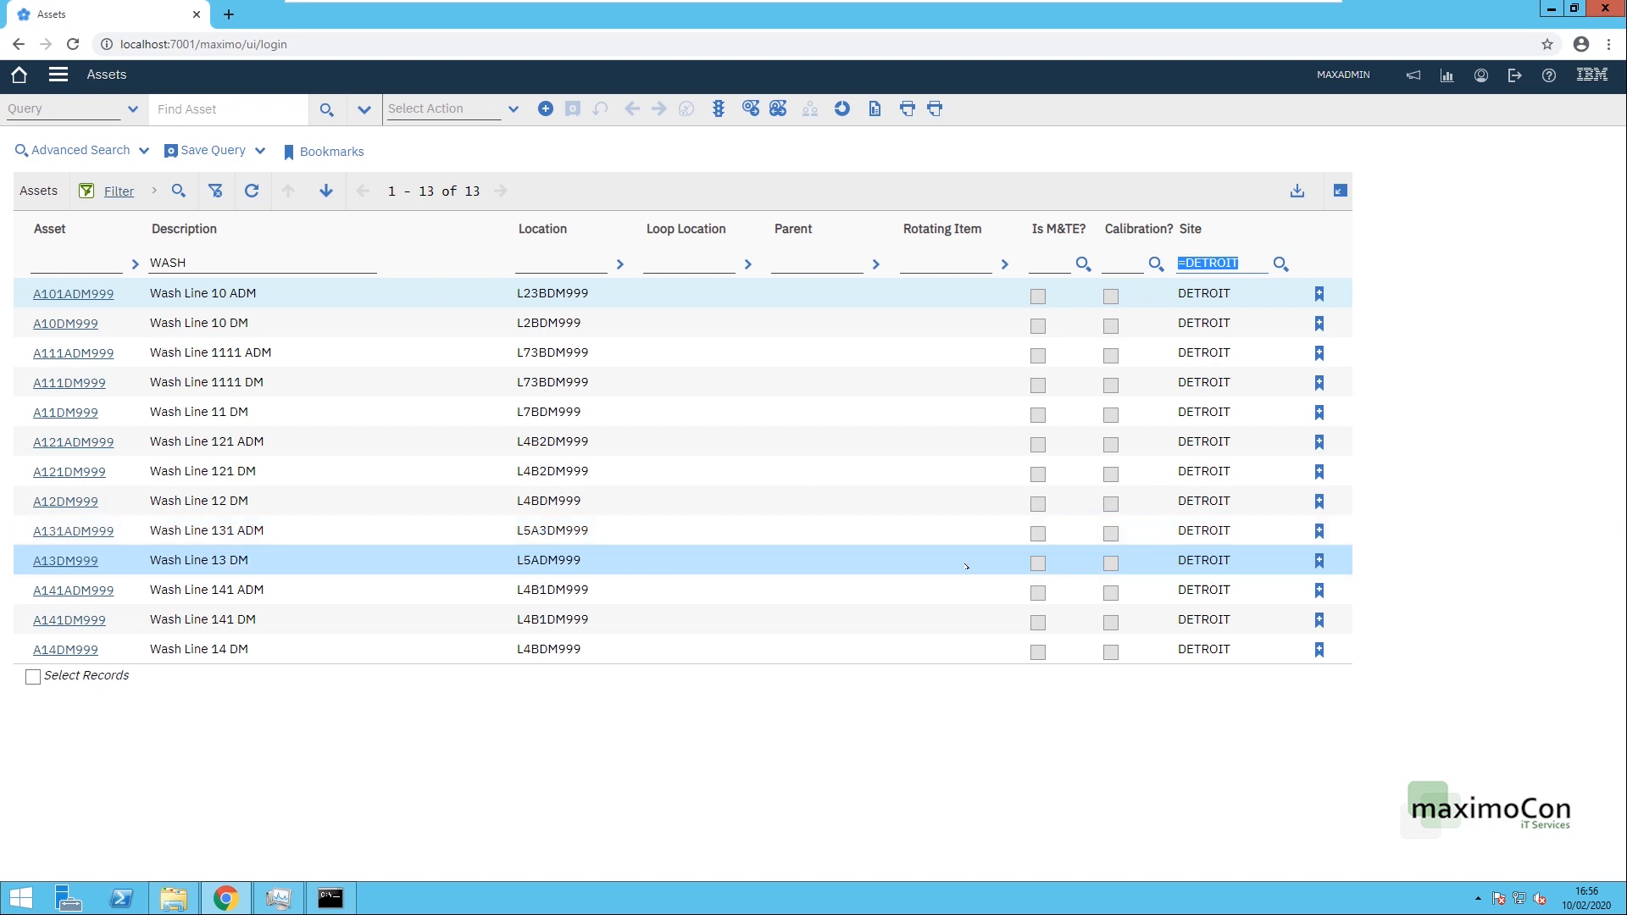
pyautogui.click(817, 755)
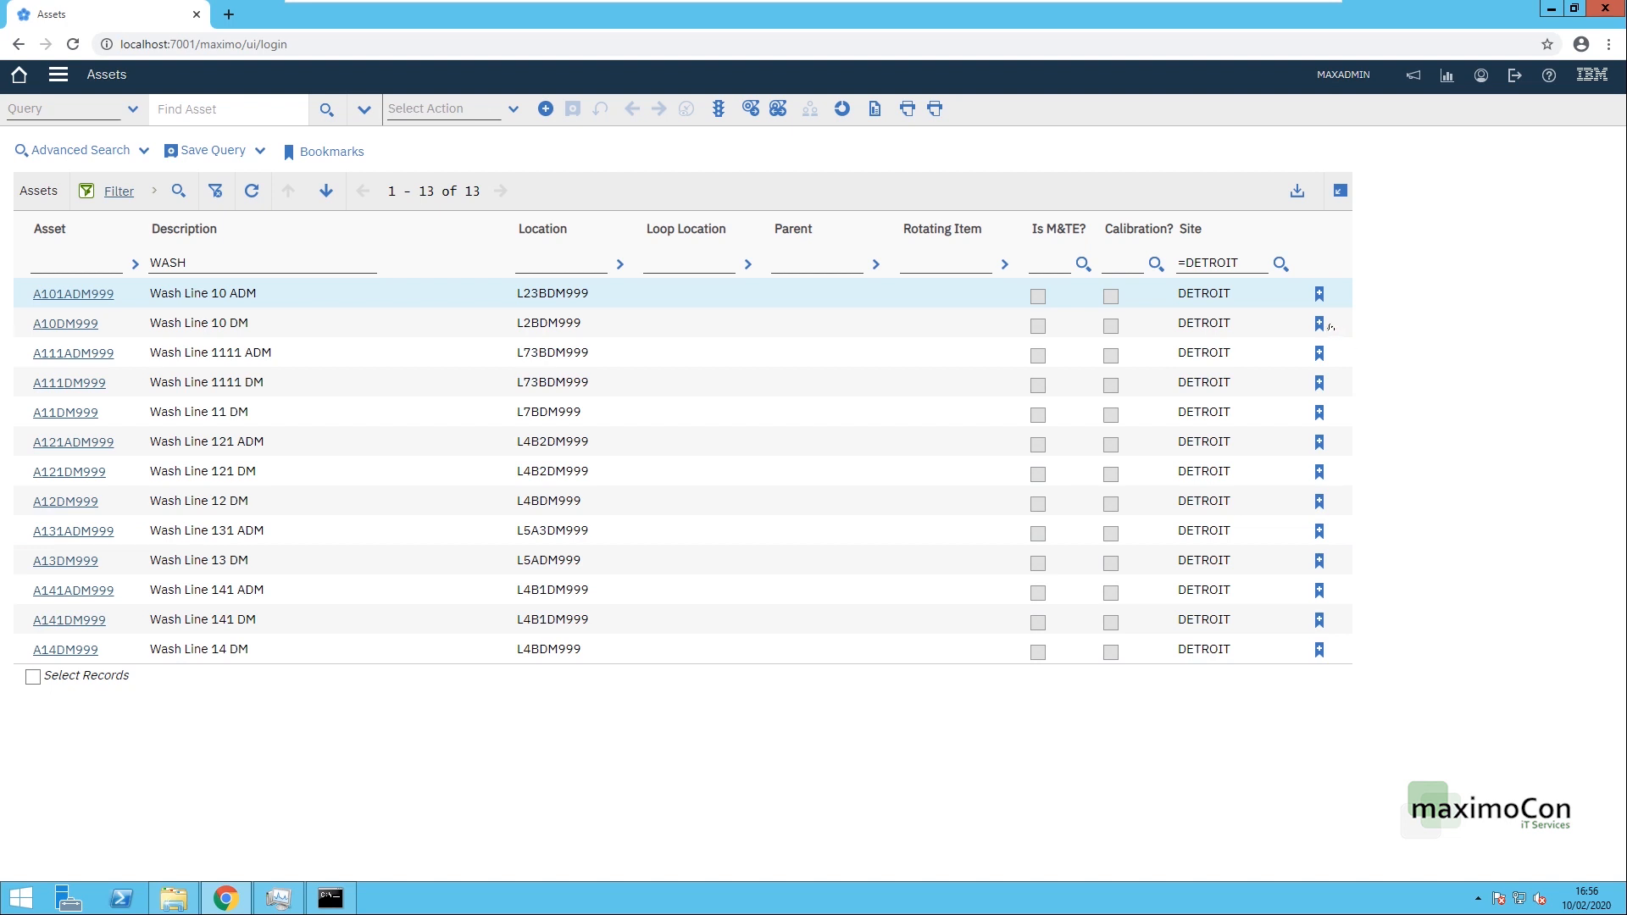
# Step: Bookmark asset A111ADM999, and delete assets A101ADM999 and A10DM999 from the bookmarks
pyautogui.click(1320, 353)
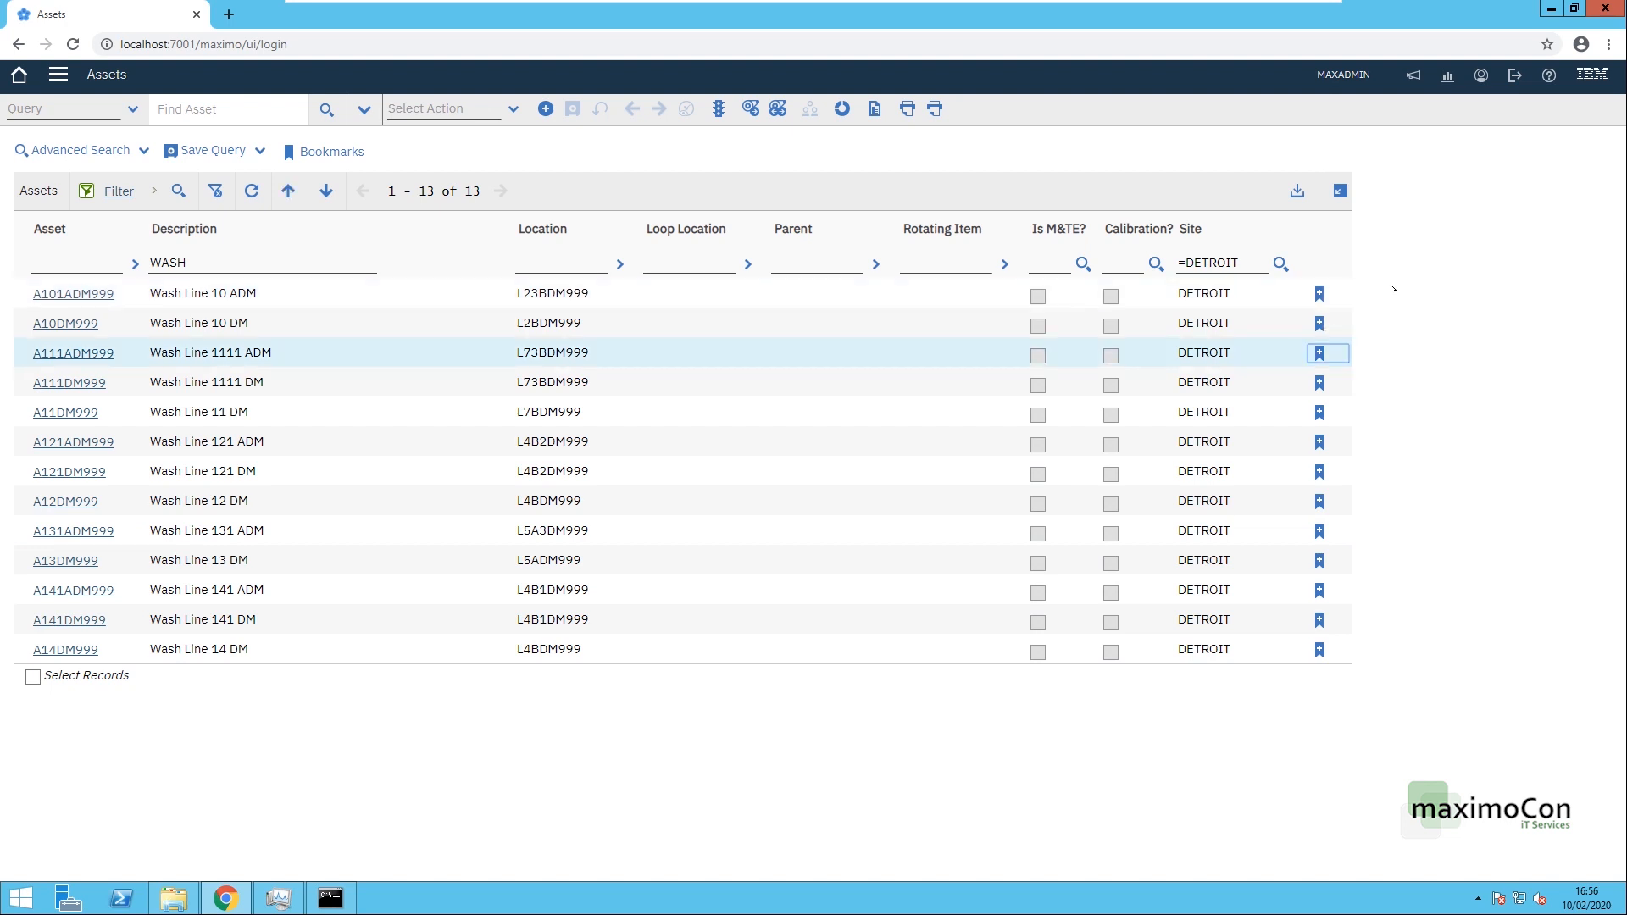
pyautogui.click(329, 151)
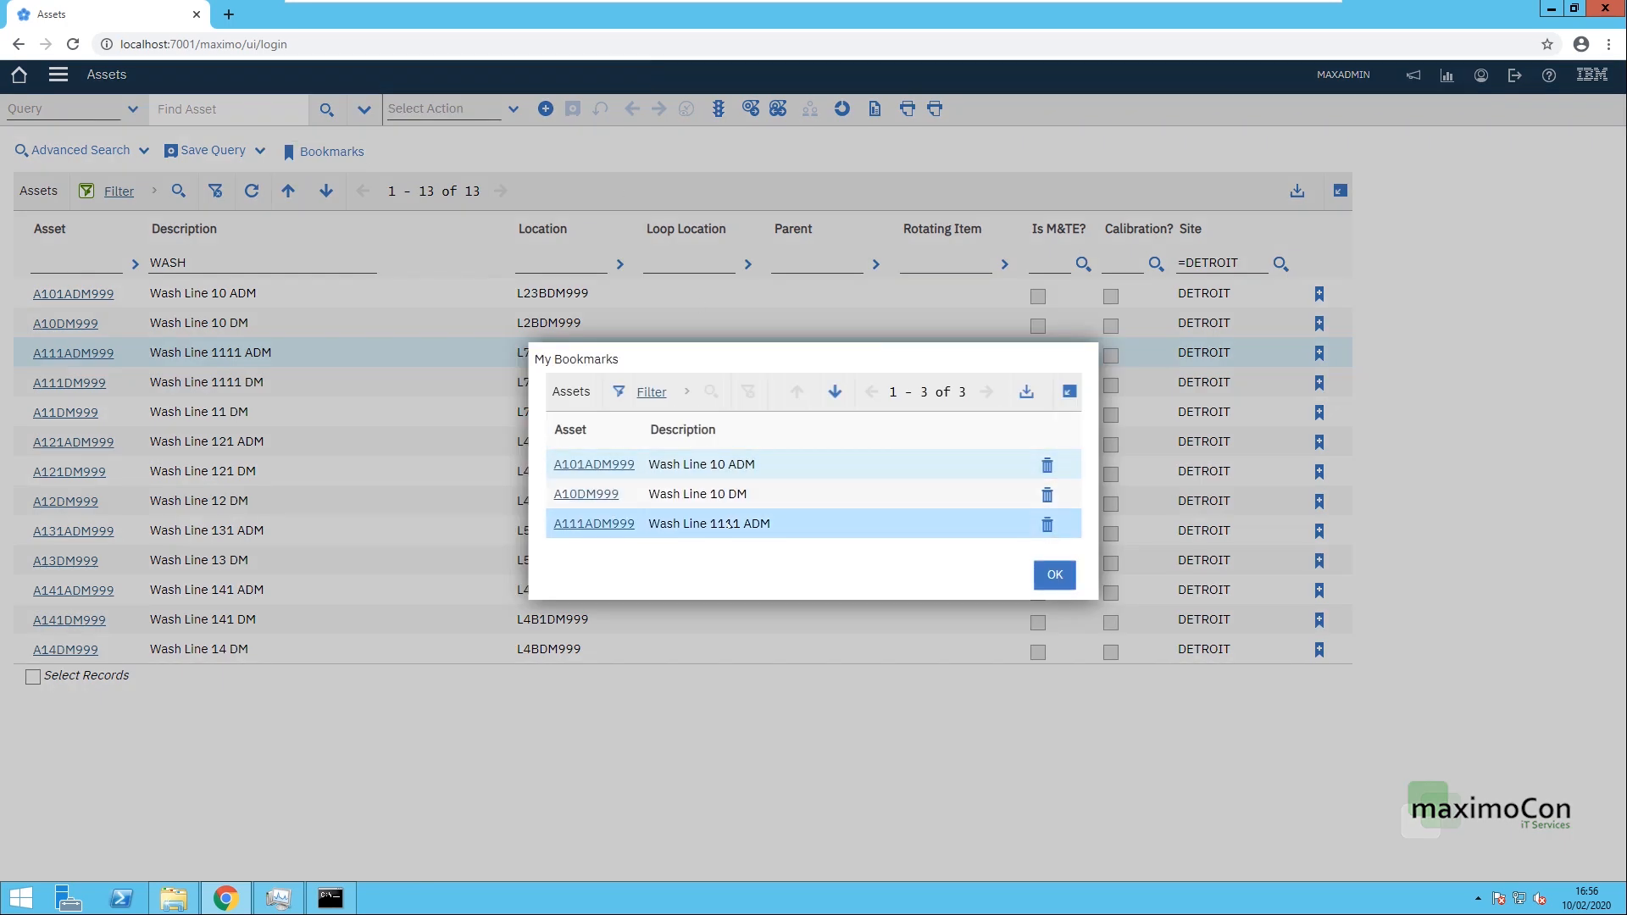
pyautogui.click(1047, 465)
pyautogui.click(885, 506)
pyautogui.click(1047, 479)
pyautogui.click(885, 507)
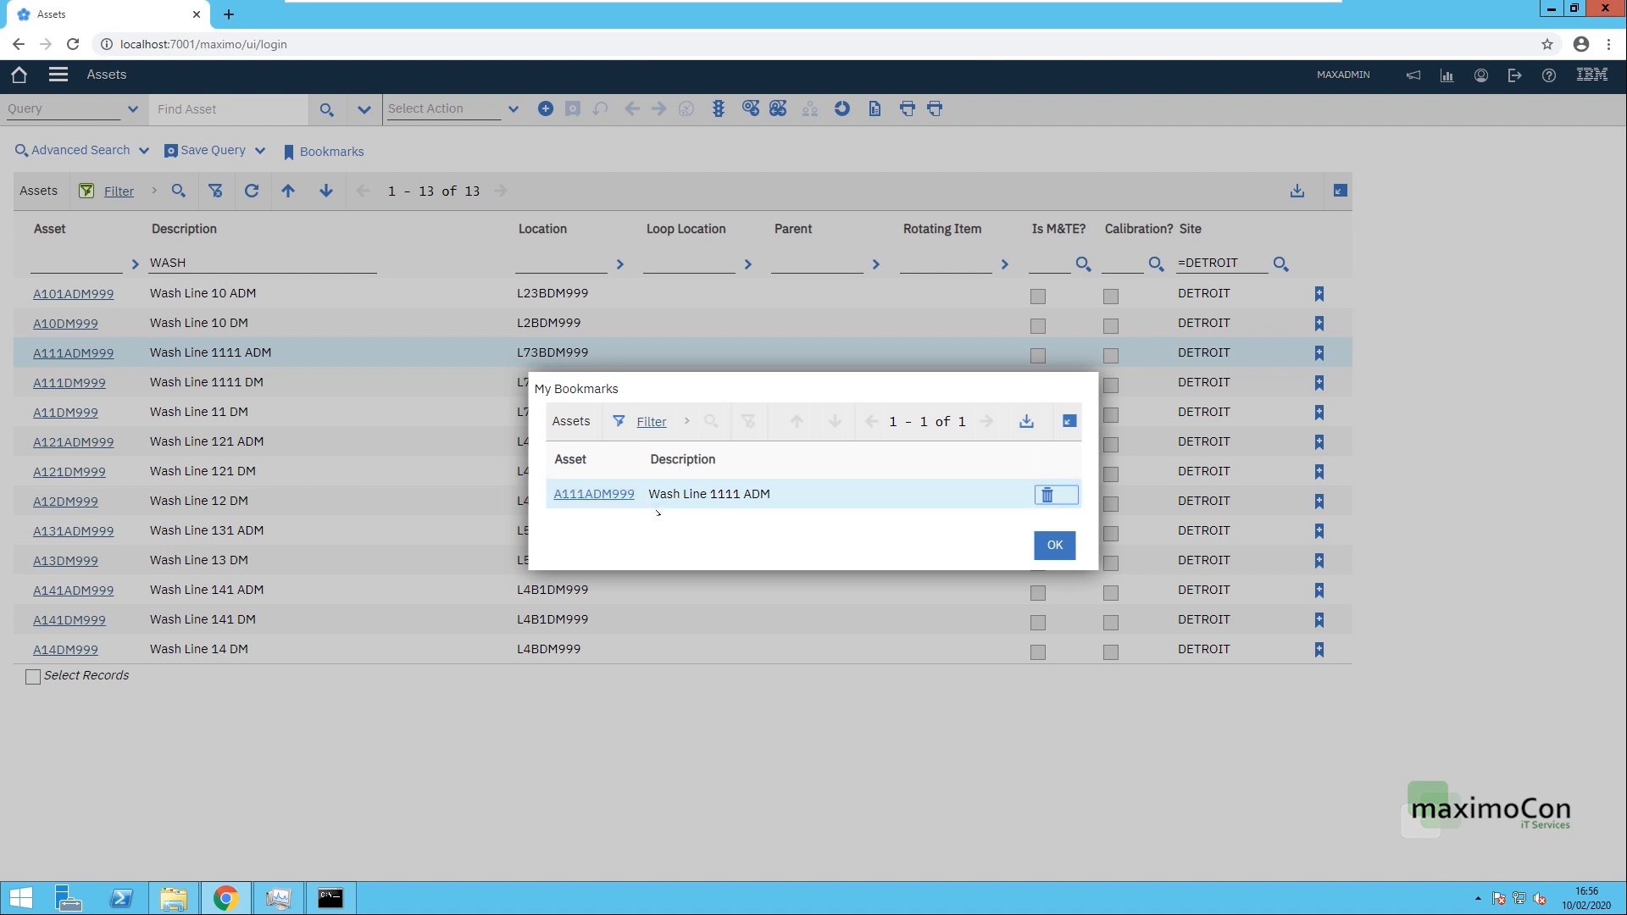
# Step: Open asset A111ADM999 from the bookmarks and return to the asset list
pyautogui.click(585, 500)
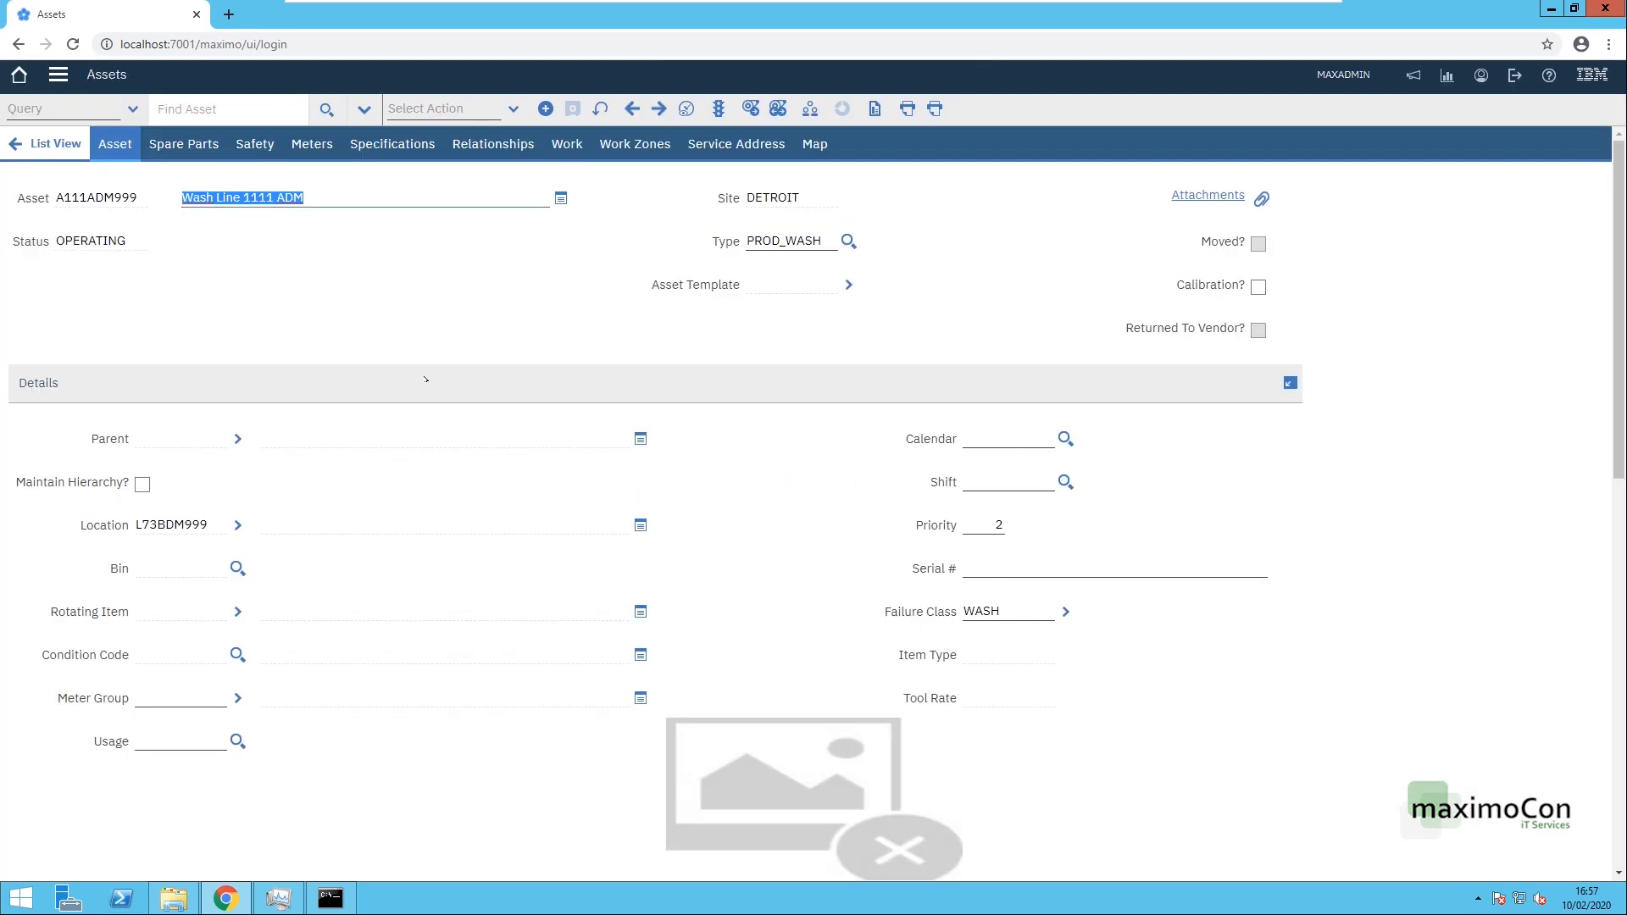
pyautogui.click(81, 146)
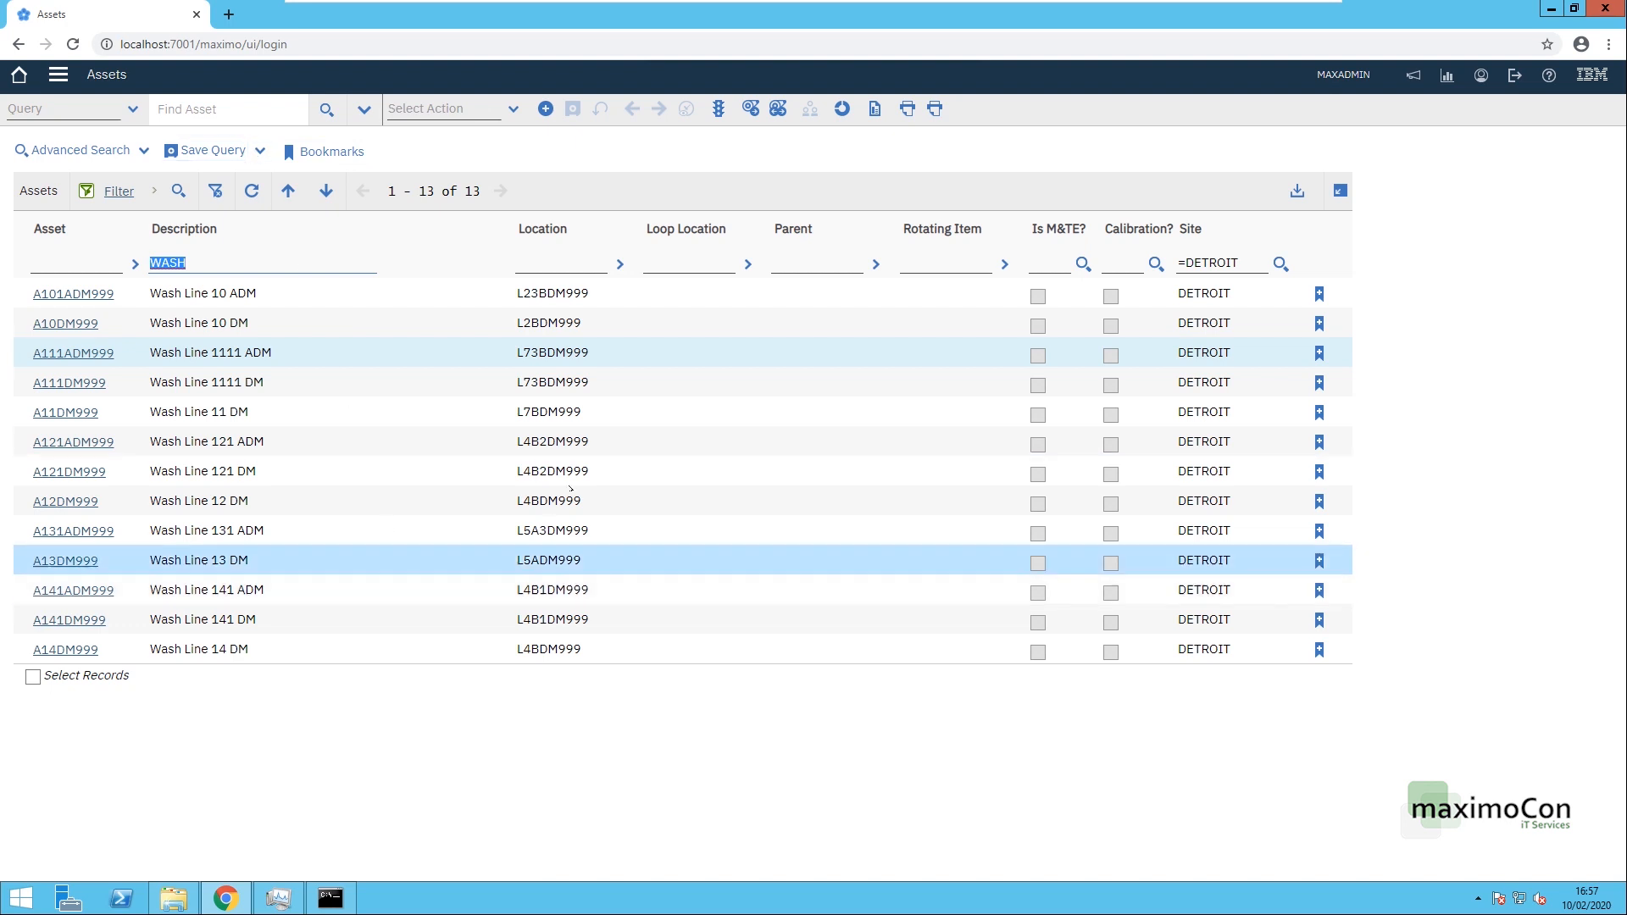
pyautogui.click(556, 151)
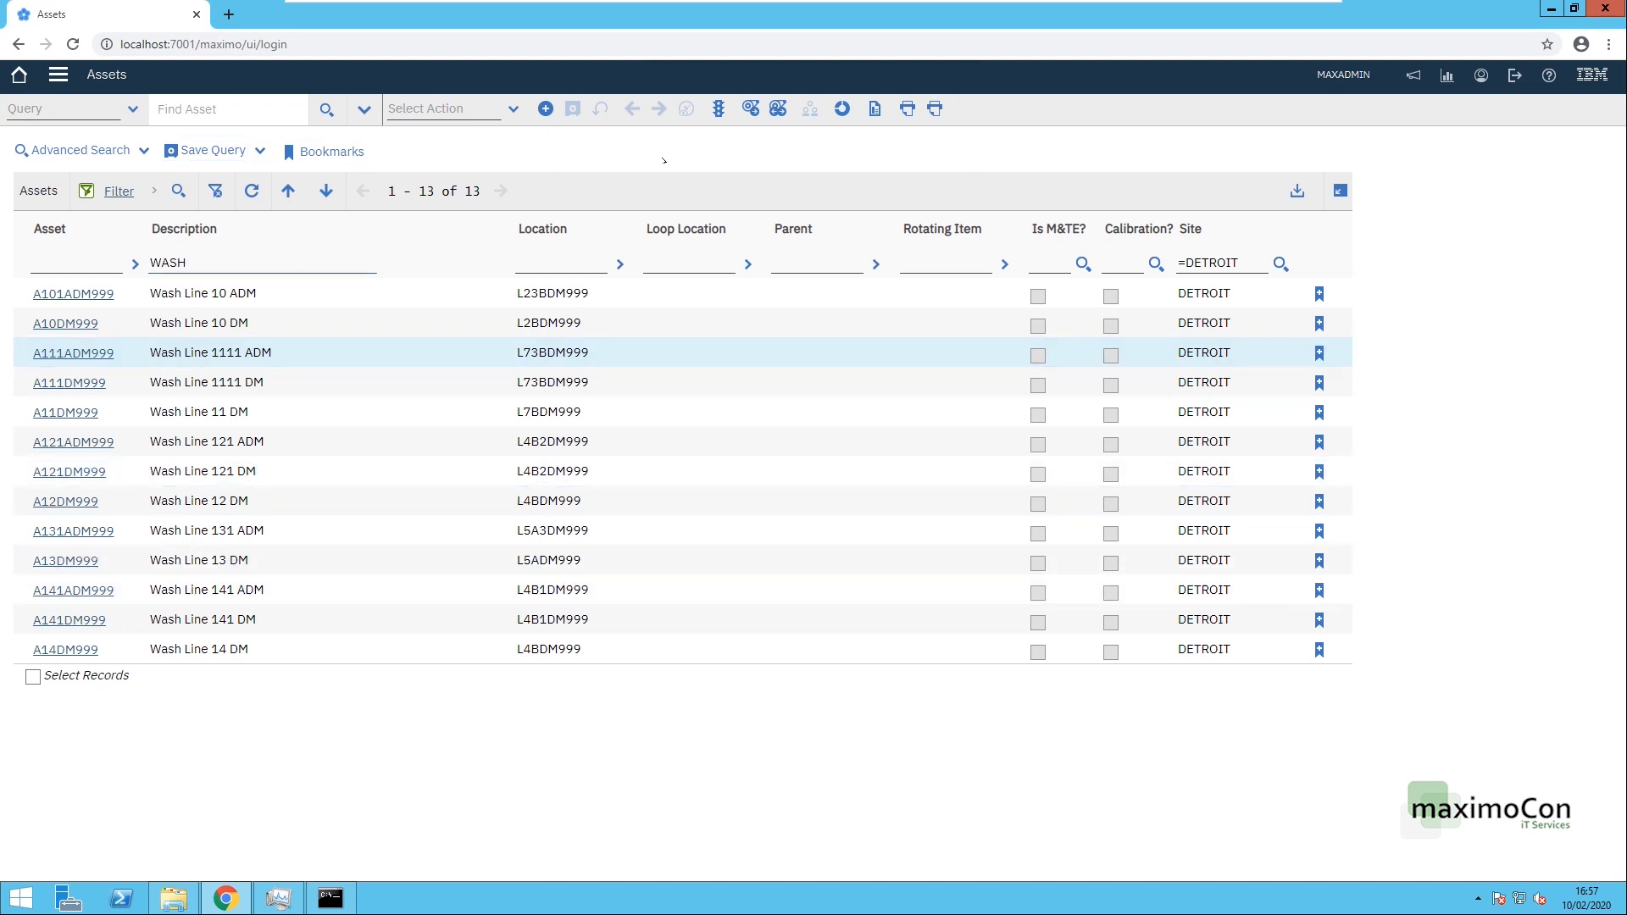
# Step: Filter the assets by the description wash and save the search as query WASH_LINES with the description Wash Lines
pyautogui.click(213, 151)
pyautogui.press('Return')
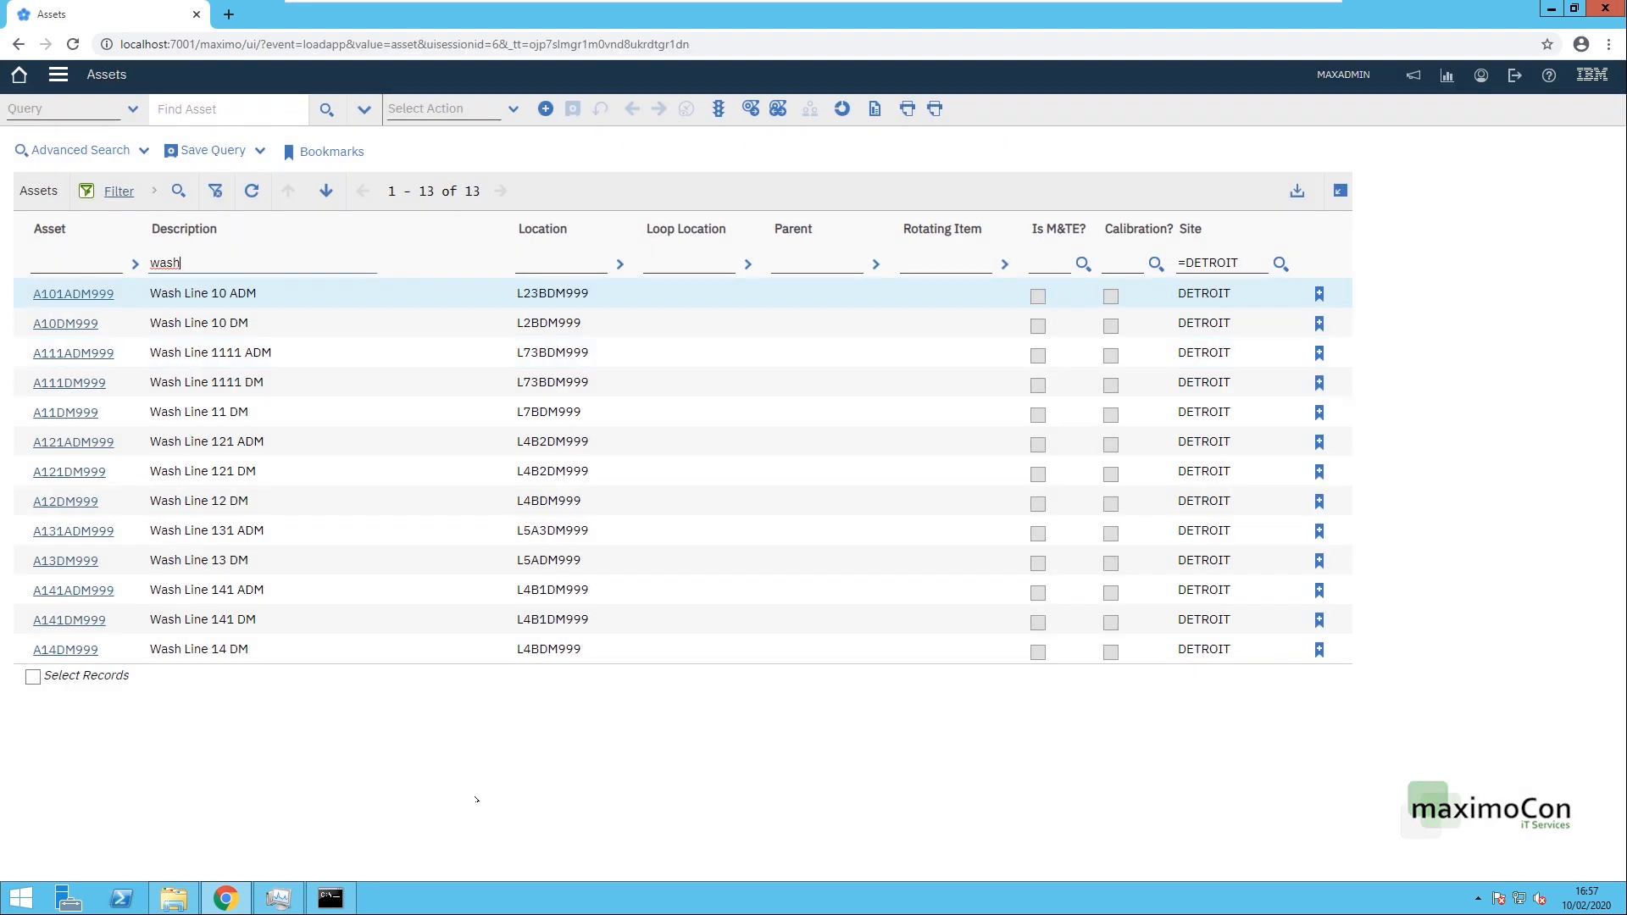
pyautogui.click(206, 153)
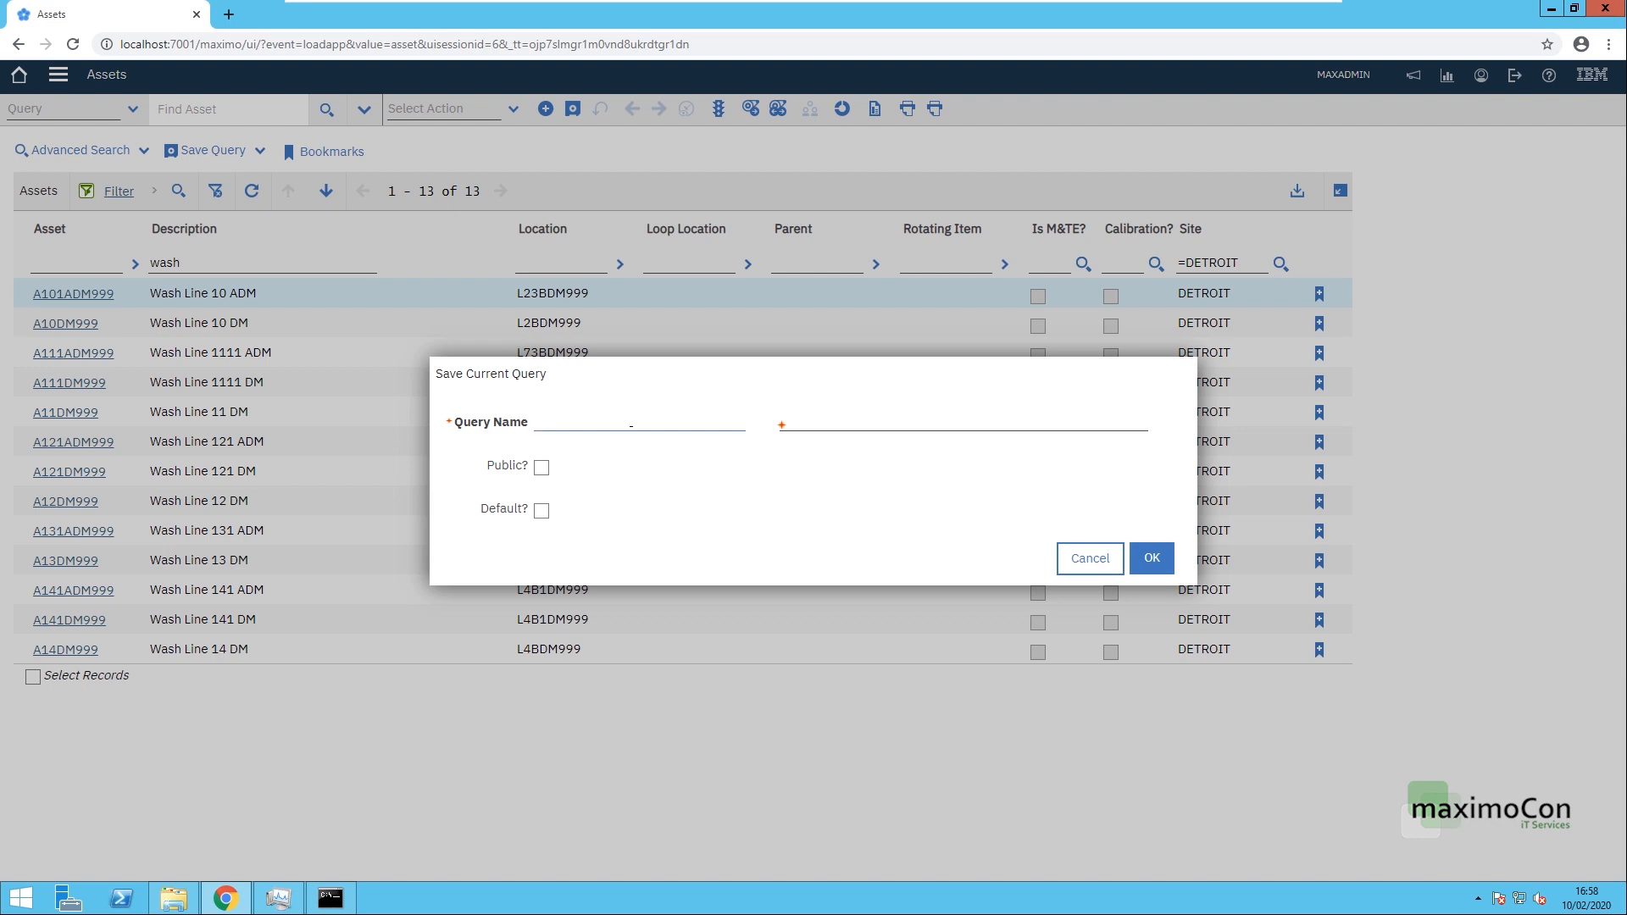
pyautogui.write('WASH_LINES')
pyautogui.press('Tab')
pyautogui.write('Wash Lines')
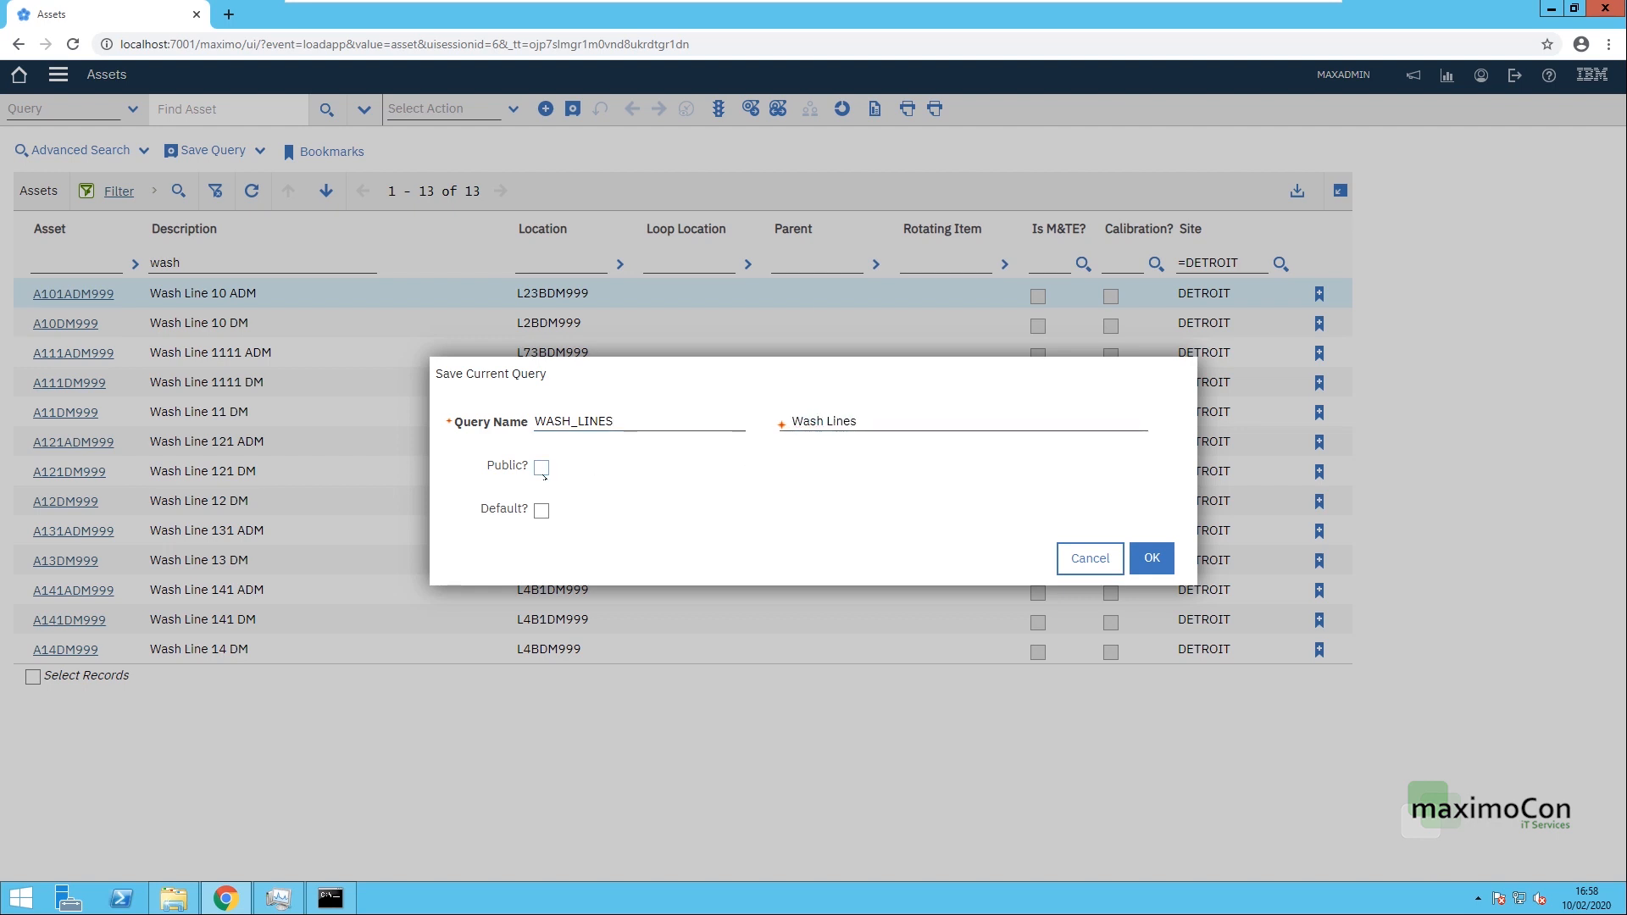
pyautogui.click(1150, 555)
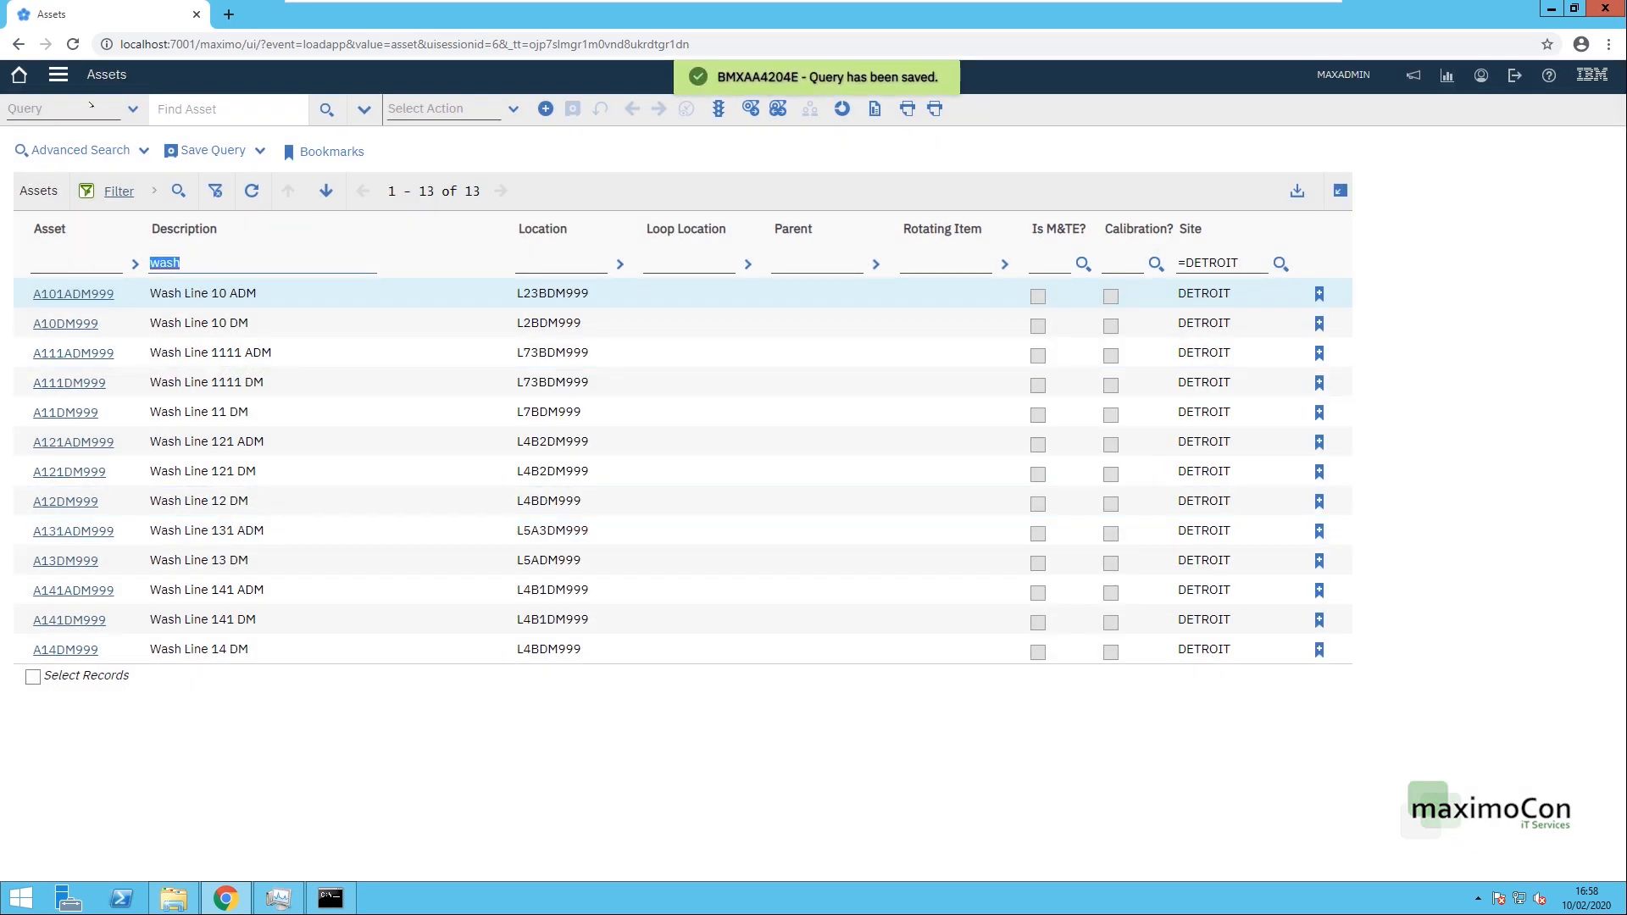
# Step: Run the saved Wash Lines query, switch to All Records, and apply Wash Lines again
pyautogui.click(91, 105)
pyautogui.click(112, 176)
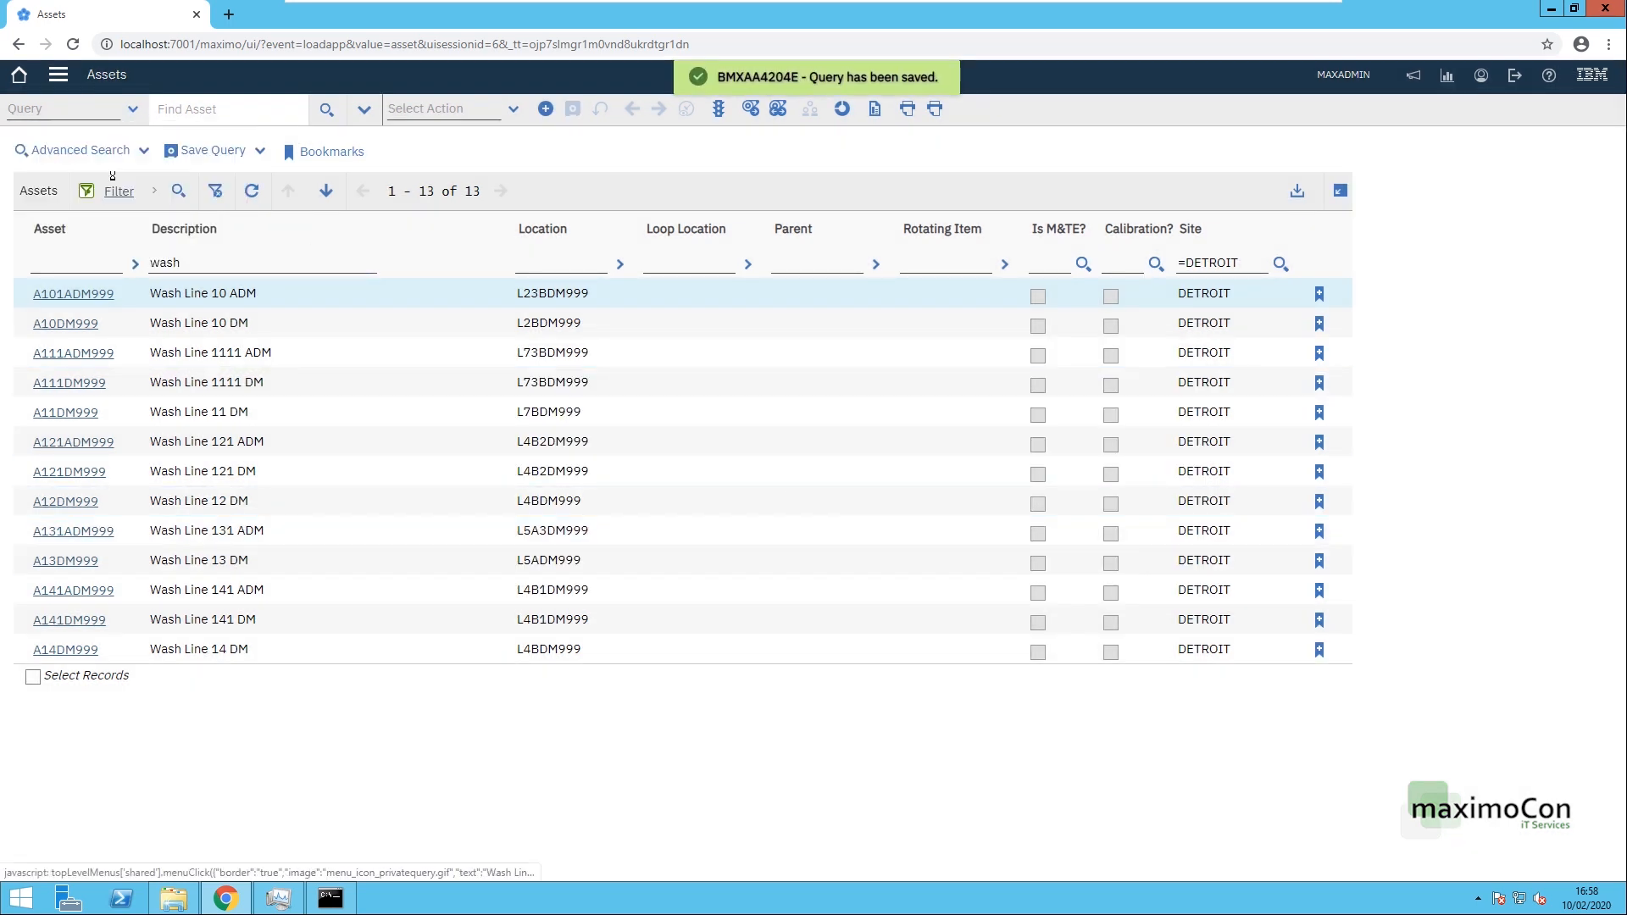
pyautogui.click(89, 108)
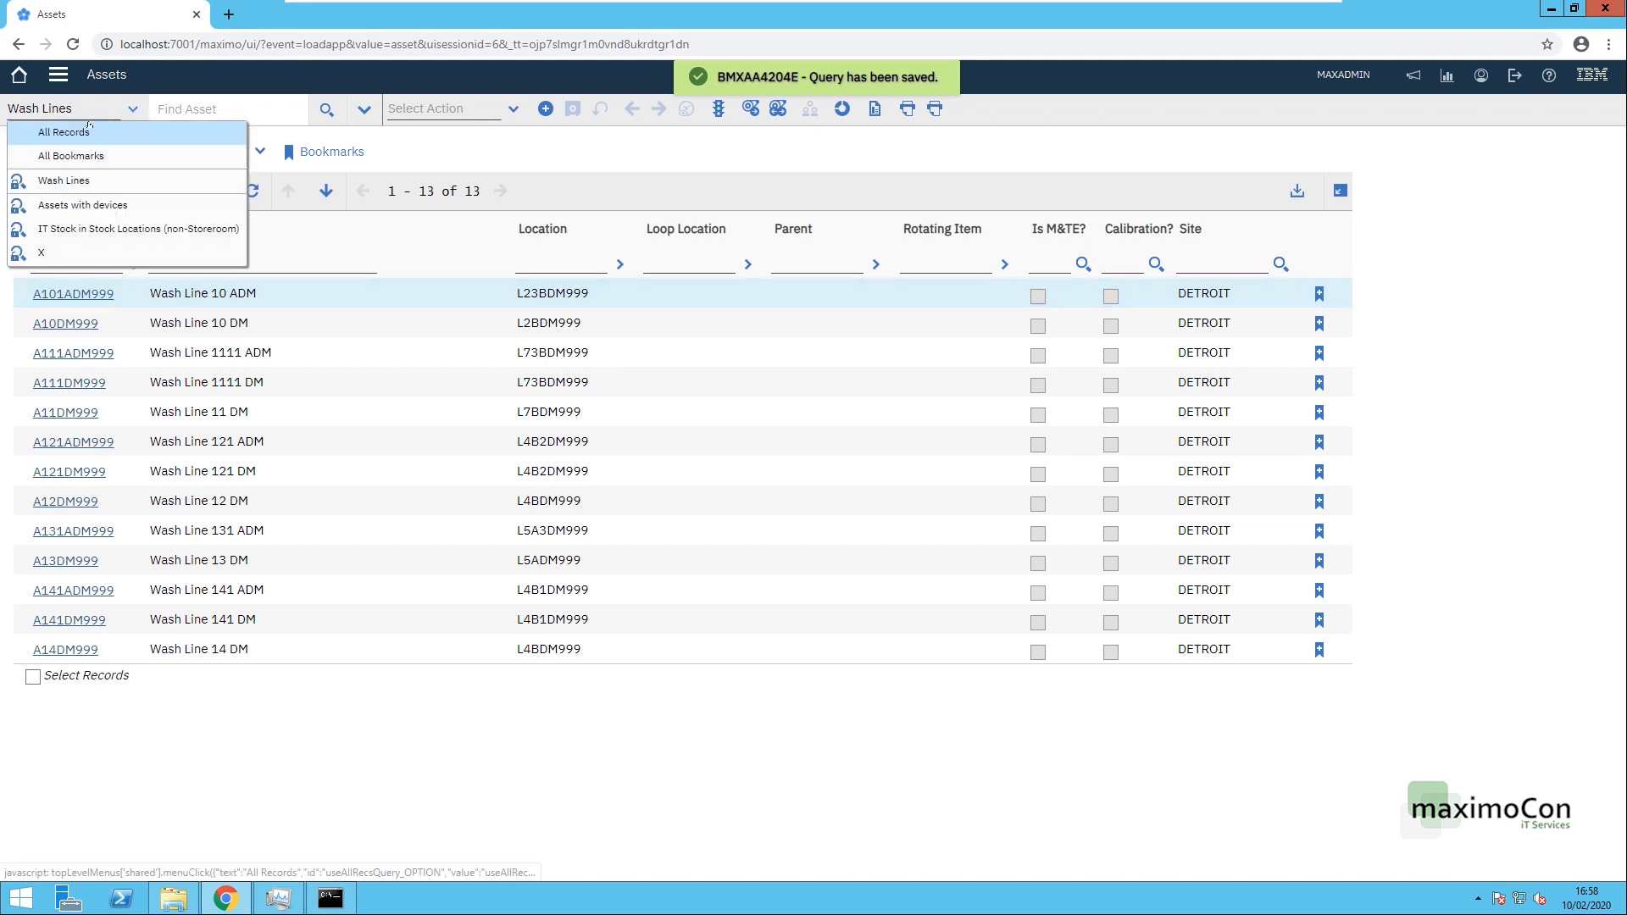
pyautogui.click(89, 129)
pyautogui.click(94, 108)
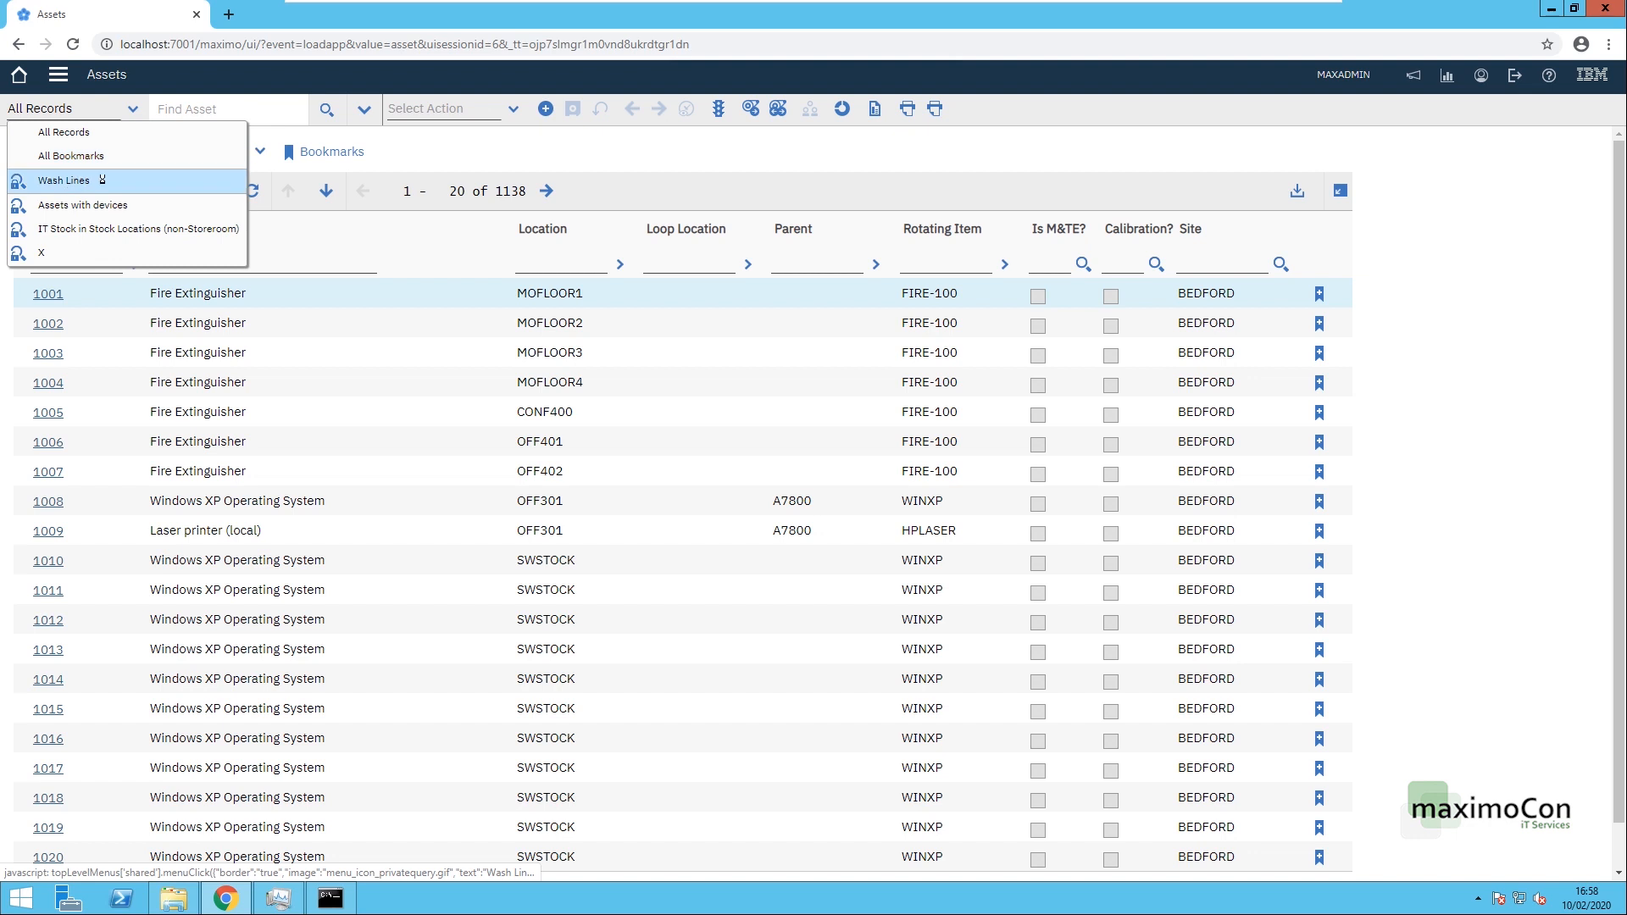
pyautogui.click(101, 180)
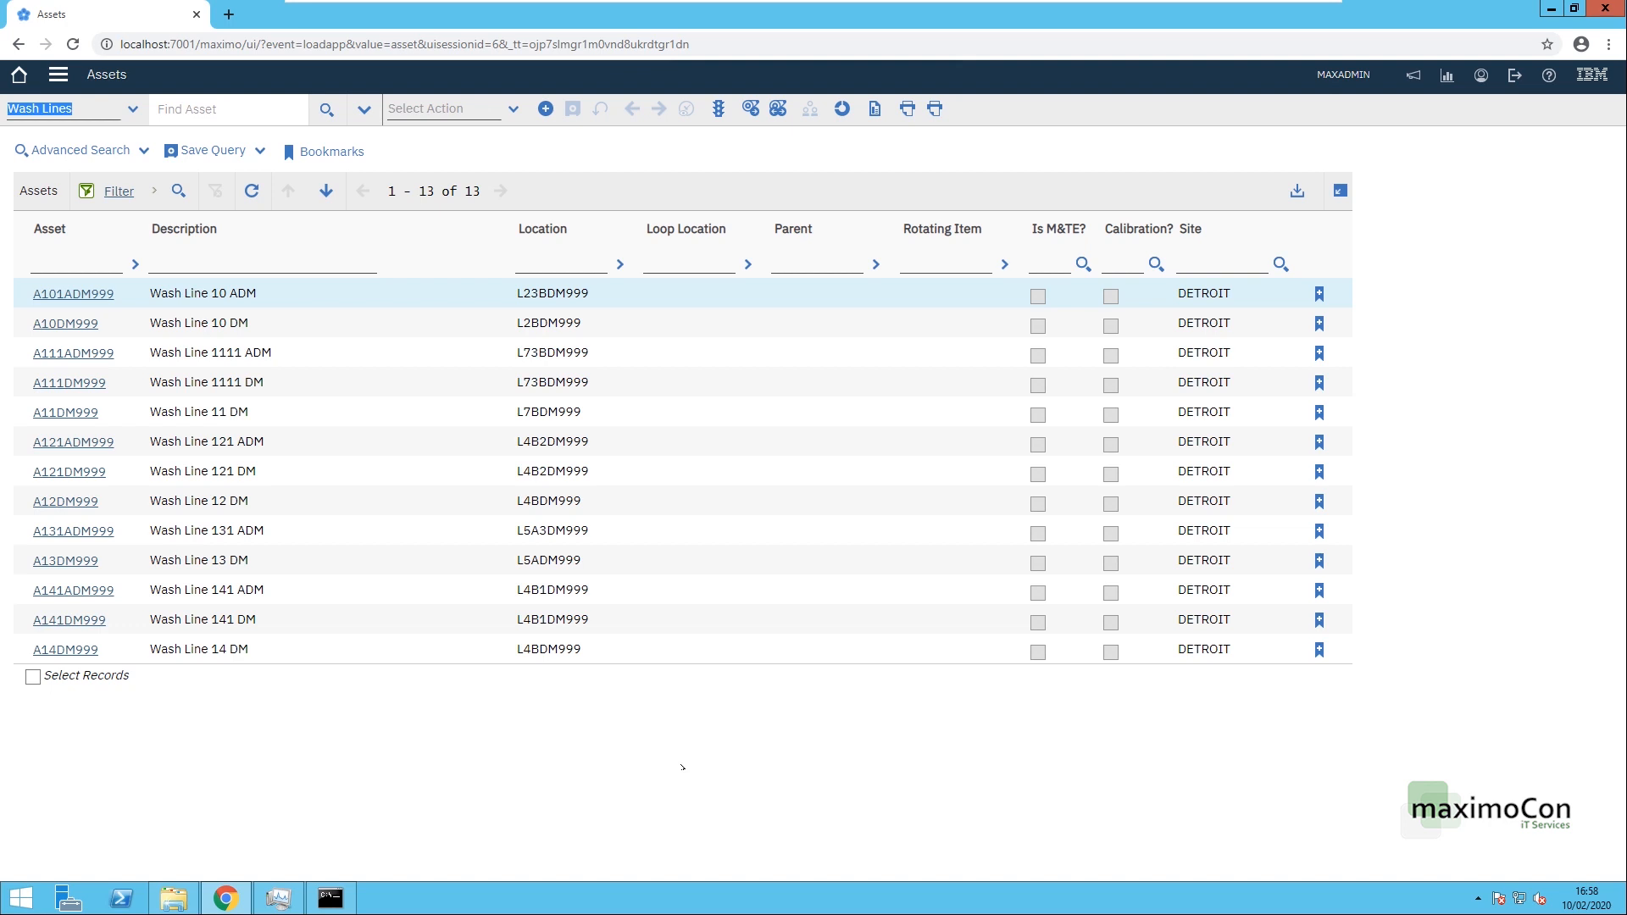
# Step: Go to Work Order Tracking and open the second work order in the DETROIT list
pyautogui.click(58, 75)
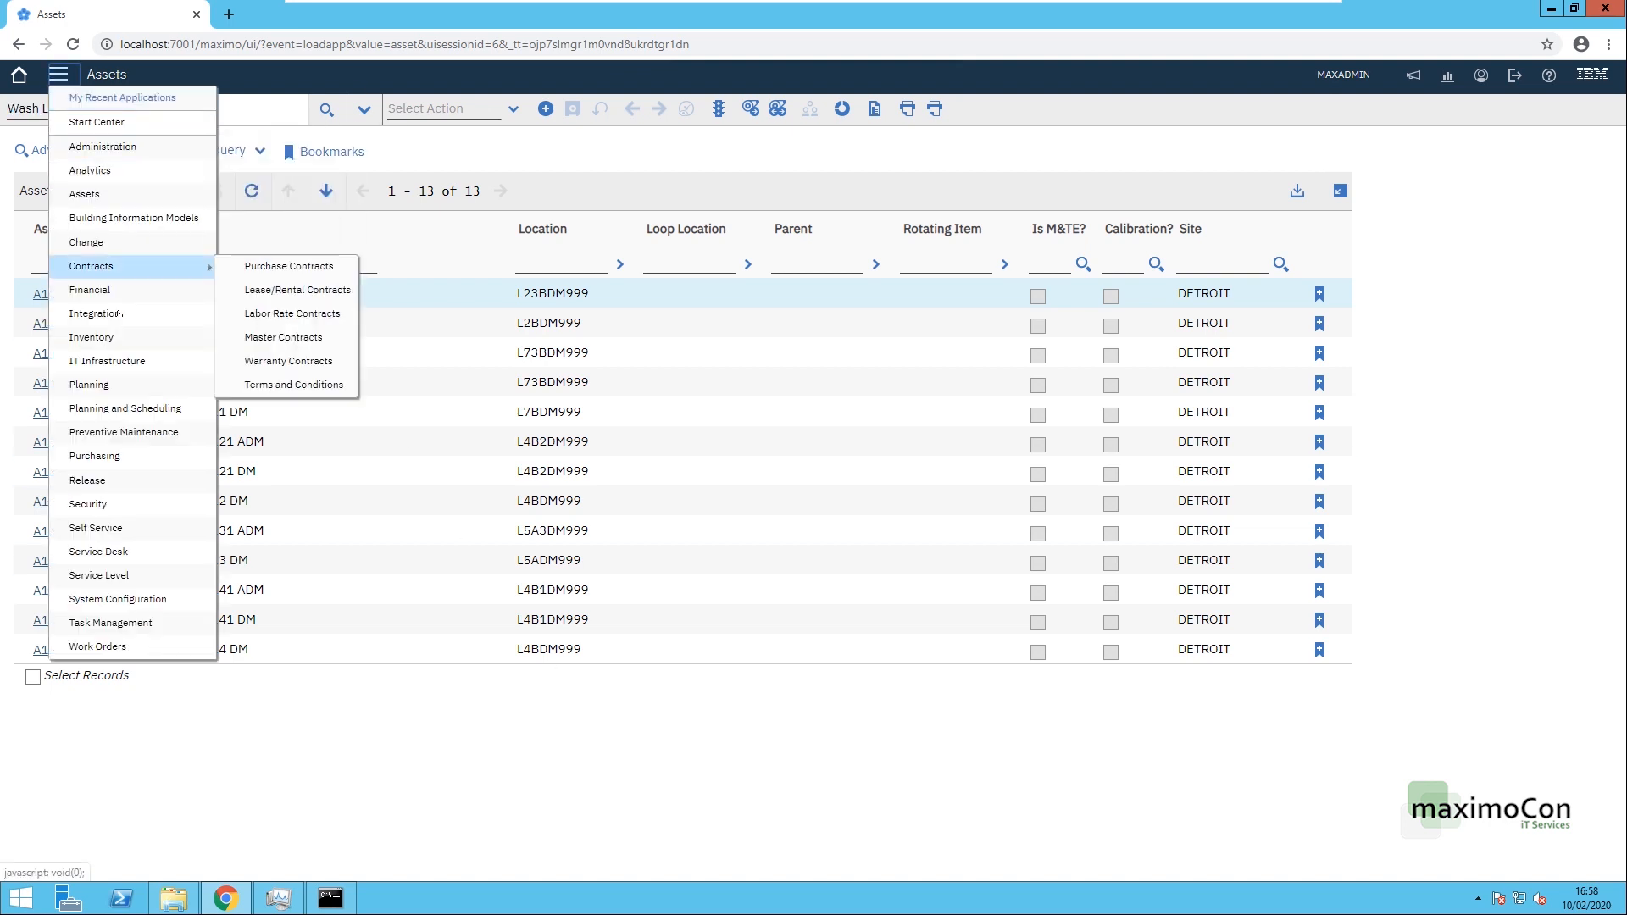
pyautogui.moveTo(140, 652)
pyautogui.click(288, 647)
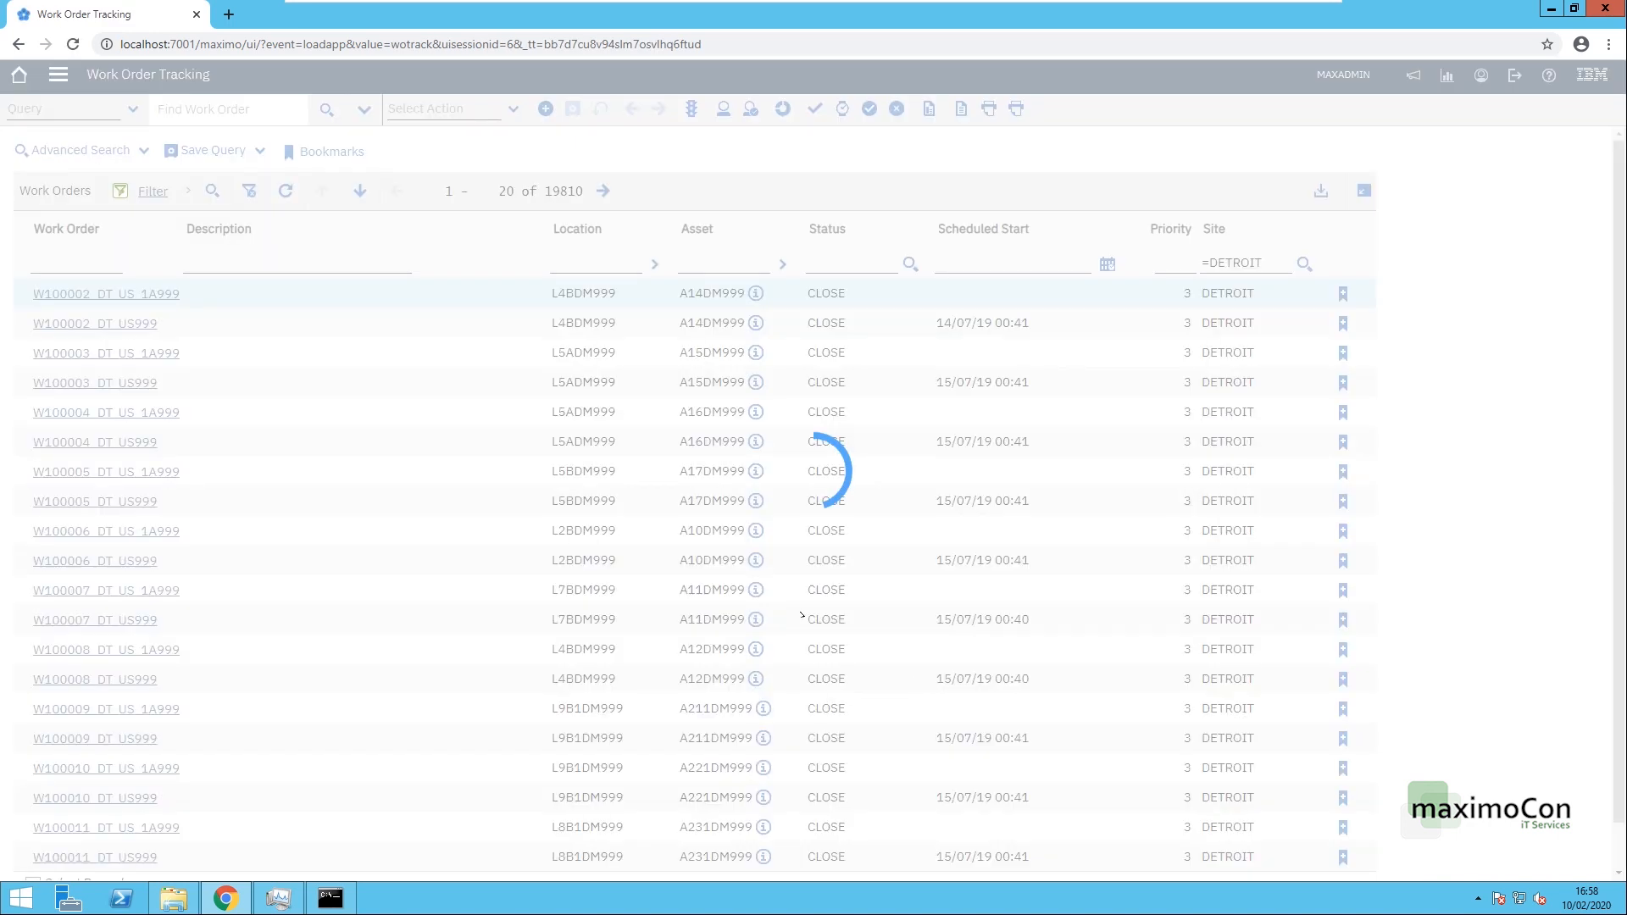
pyautogui.click(102, 328)
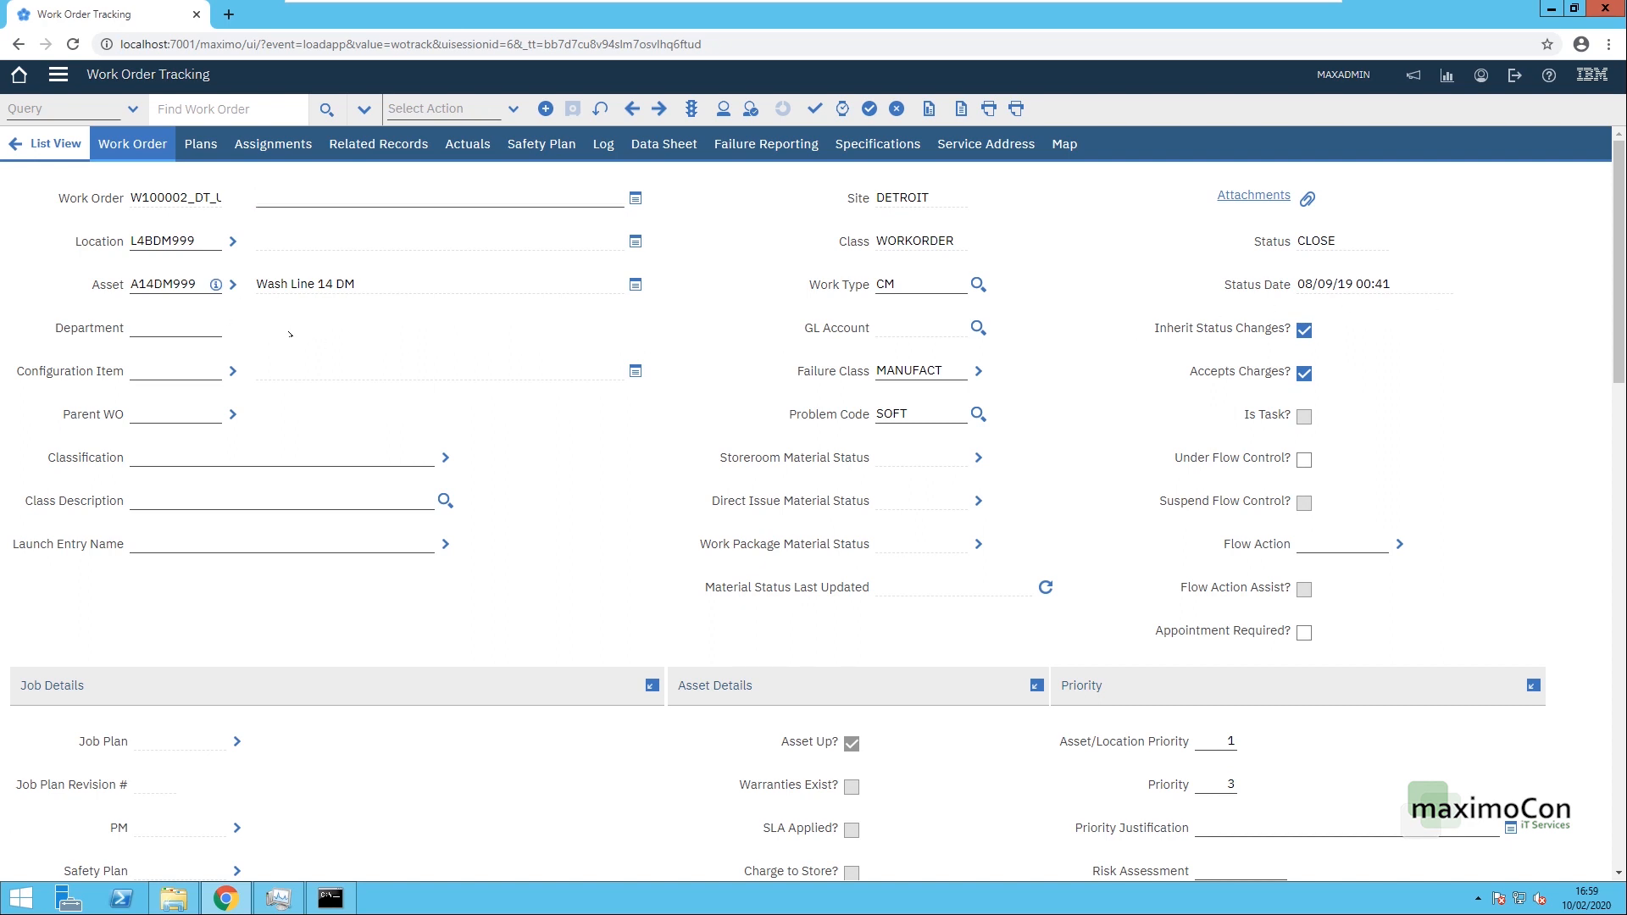
# Step: Display the field help for the work order's Configuration Item field and close it
pyautogui.click(169, 326)
pyautogui.hotkey('shift', 'Tab')
pyautogui.hotkey('shift', 'Tab')
pyautogui.click(141, 328)
pyautogui.click(132, 371)
pyautogui.hotkey('alt', 'F1')
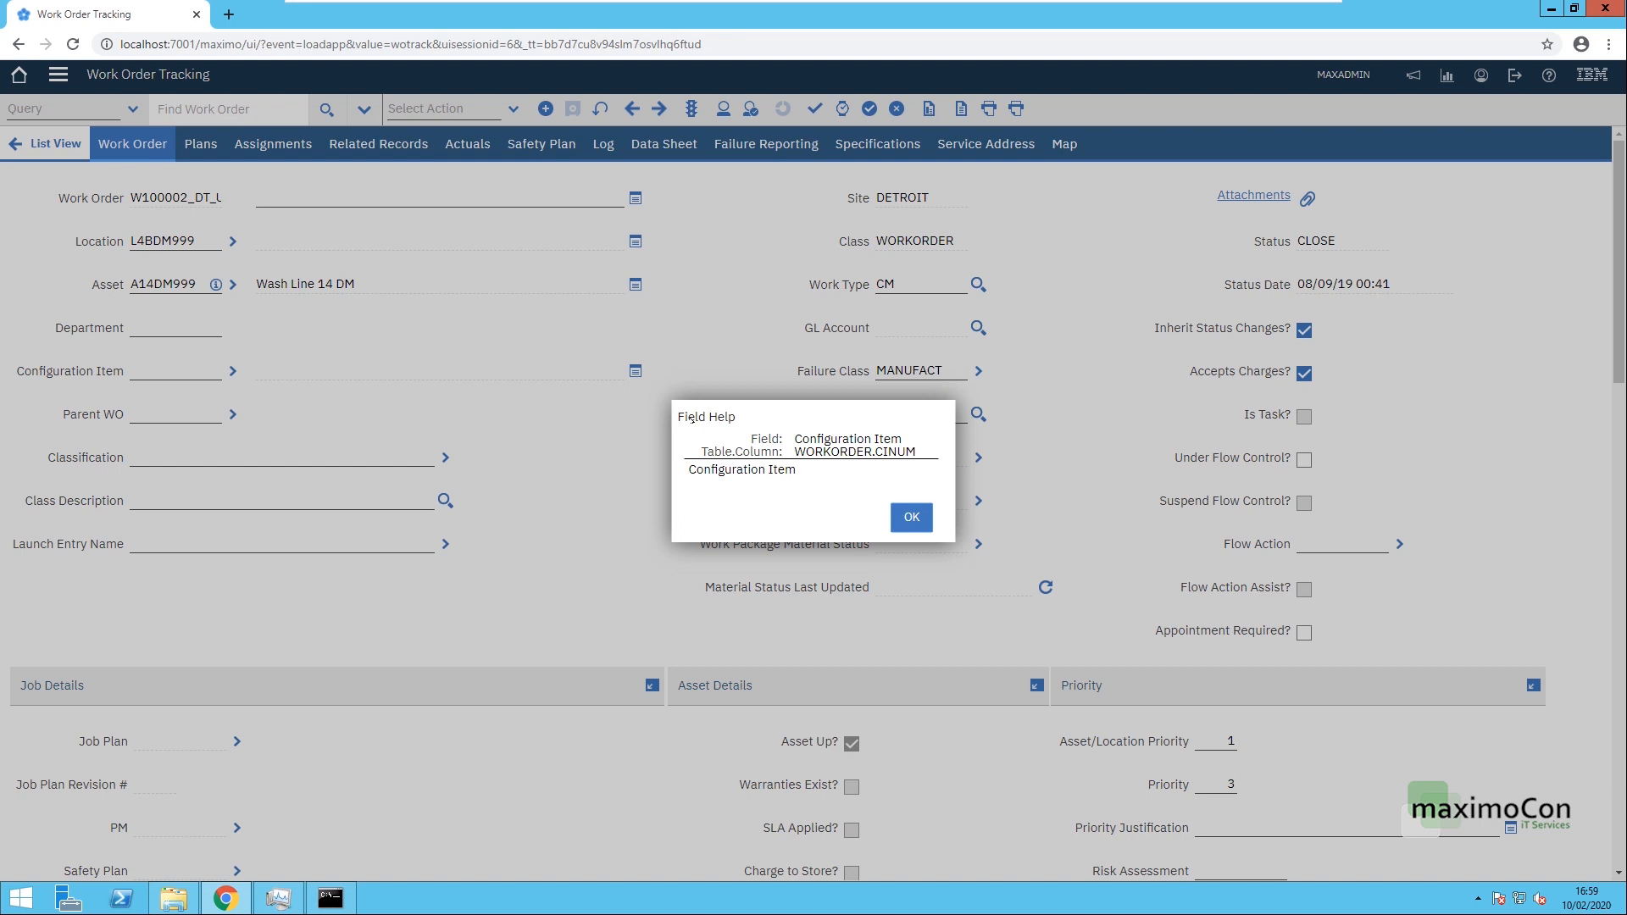
pyautogui.click(910, 517)
# Step: Display the field help for Failure Class and highlight its field name, table and column, and description
pyautogui.doubleClick(907, 370)
pyautogui.hotkey('alt', 'F1')
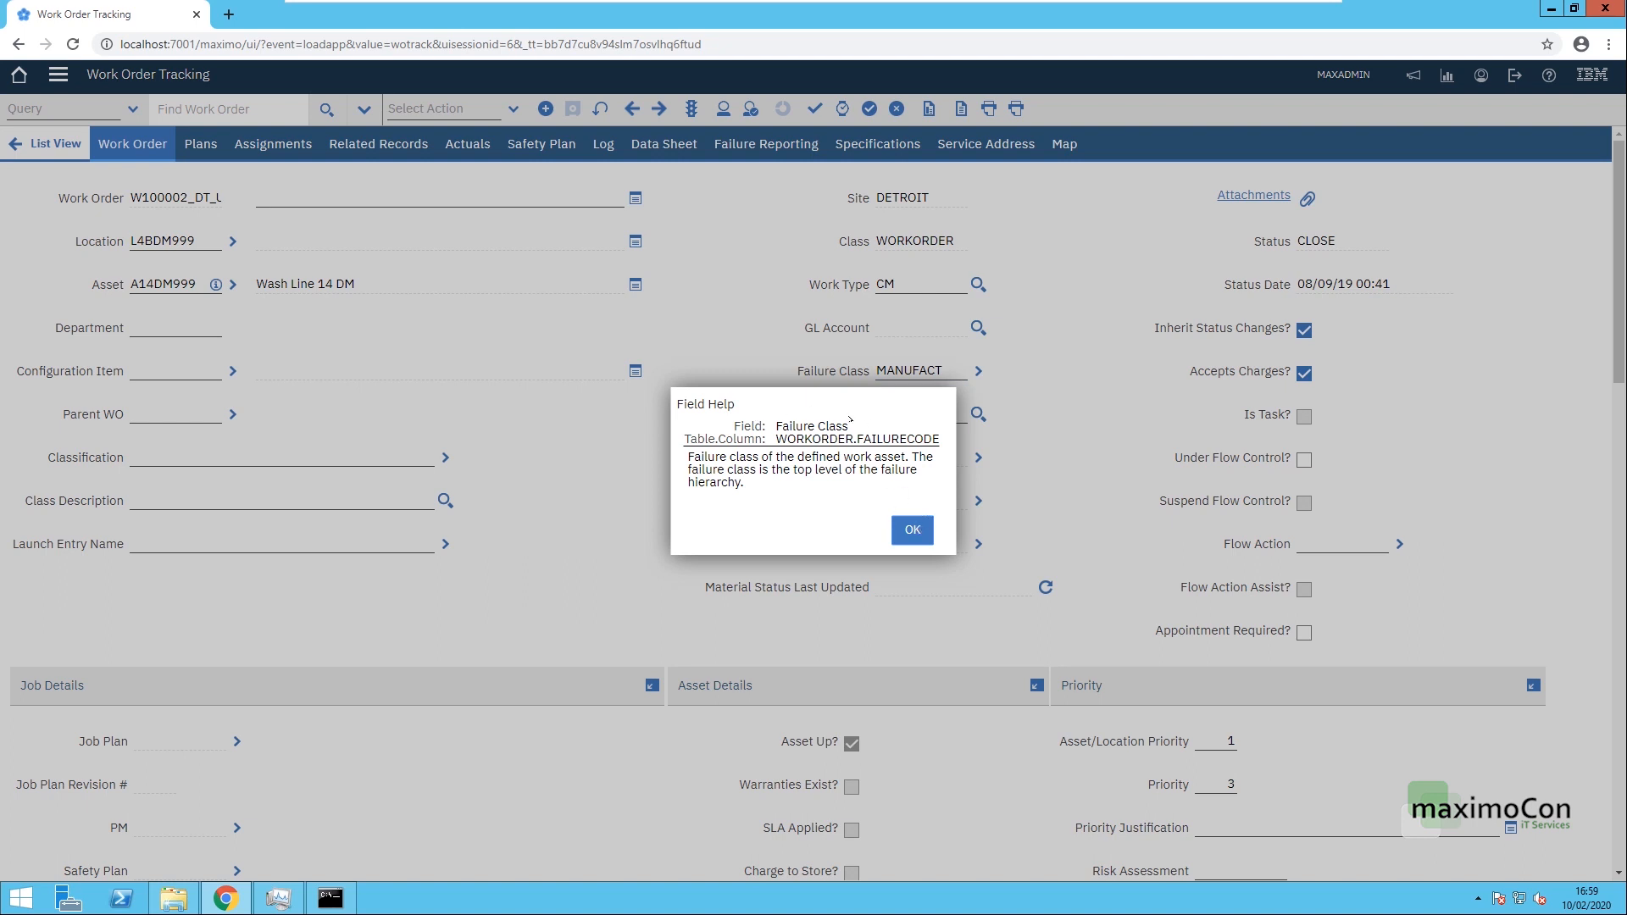
pyautogui.moveTo(851, 426); pyautogui.dragTo(732, 428)
pyautogui.click(804, 440)
pyautogui.doubleClick(804, 440)
pyautogui.click(899, 440)
pyautogui.doubleClick(899, 440)
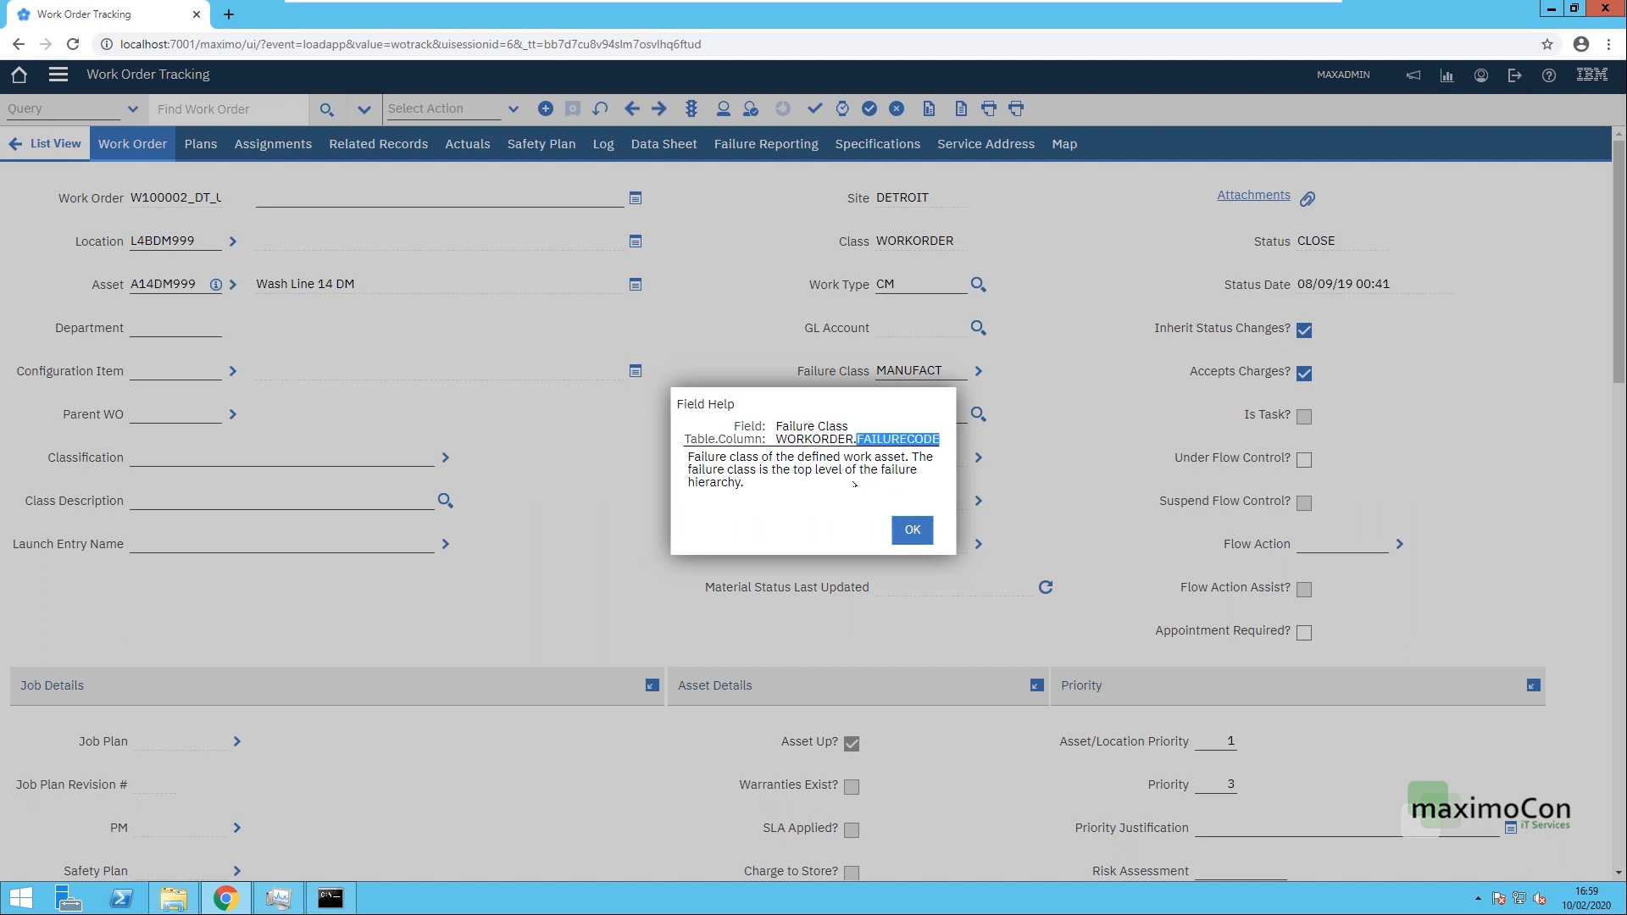
pyautogui.tripleClick(756, 484)
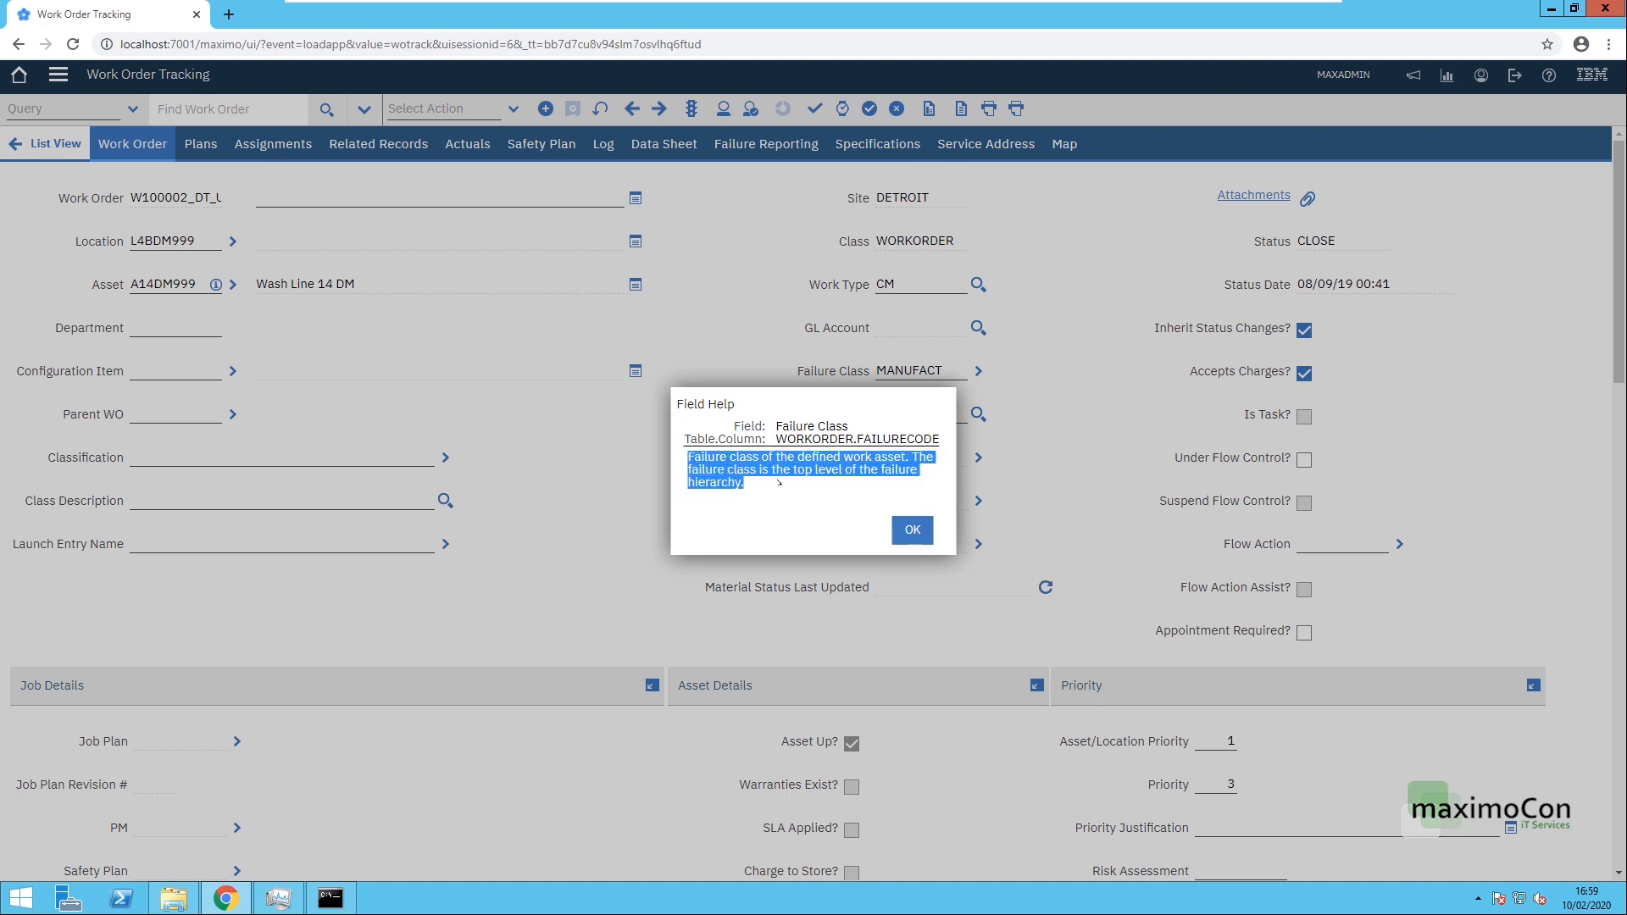
# Step: Close the Failure Class help, then display the field help for the work order's Is Task? check box and close it
pyautogui.click(704, 457)
pyautogui.moveTo(688, 458)
pyautogui.mouseDown()
pyautogui.moveTo(762, 471)
pyautogui.moveTo(747, 481)
pyautogui.moveTo(762, 486)
pyautogui.moveTo(688, 459)
pyautogui.mouseUp()
pyautogui.click(910, 531)
pyautogui.click(1303, 416)
pyautogui.hotkey('alt', 'F1')
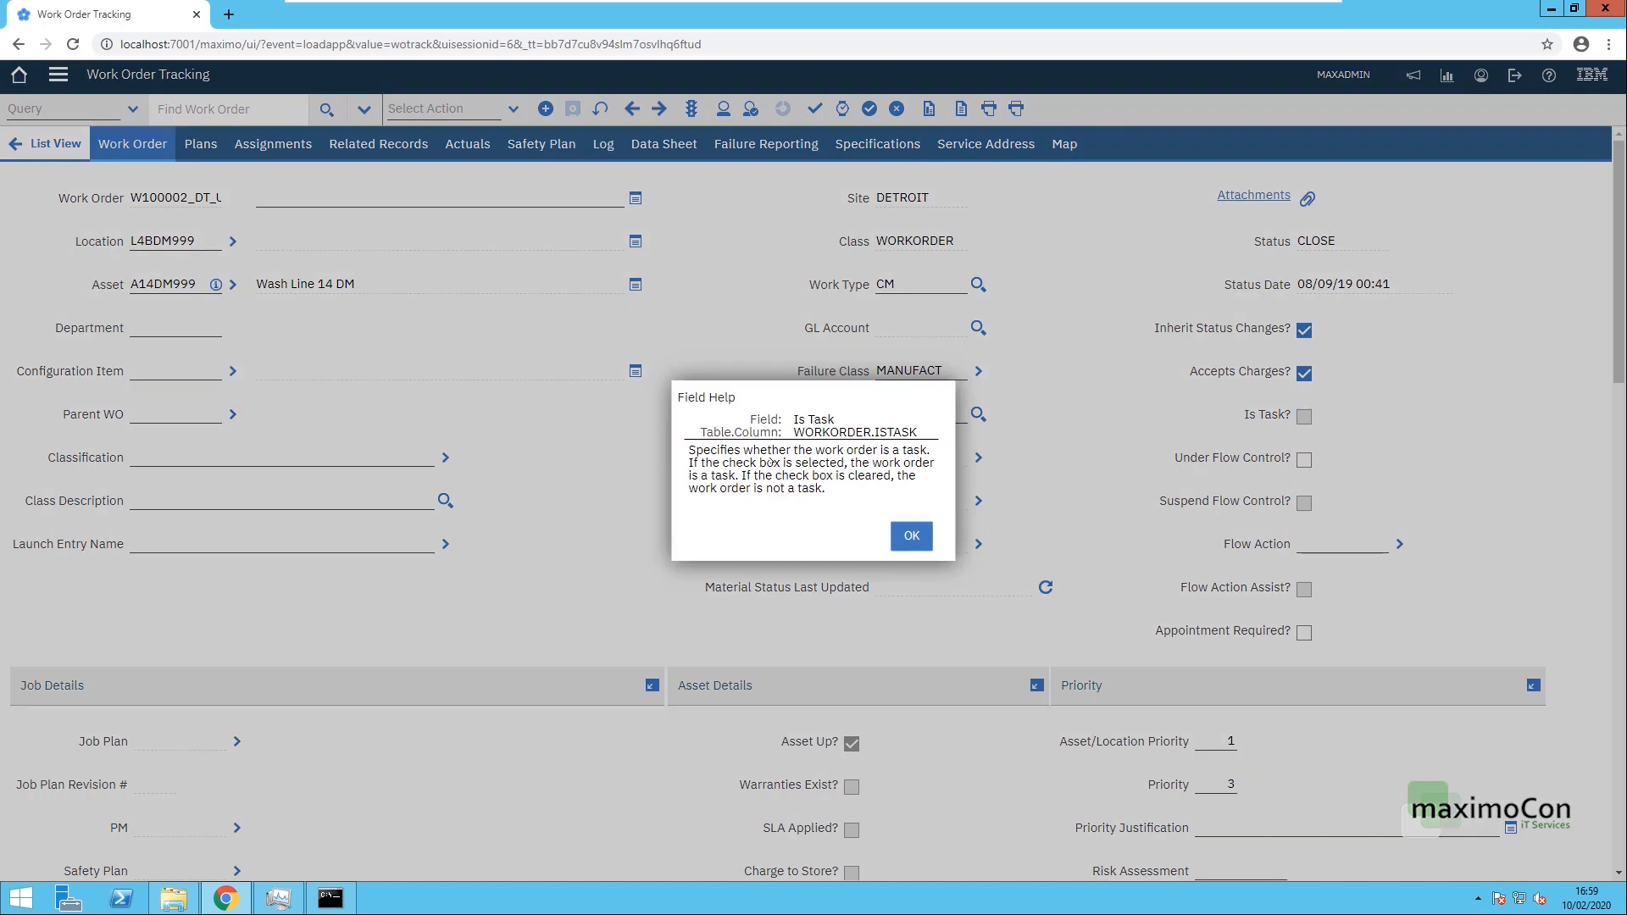
pyautogui.click(911, 536)
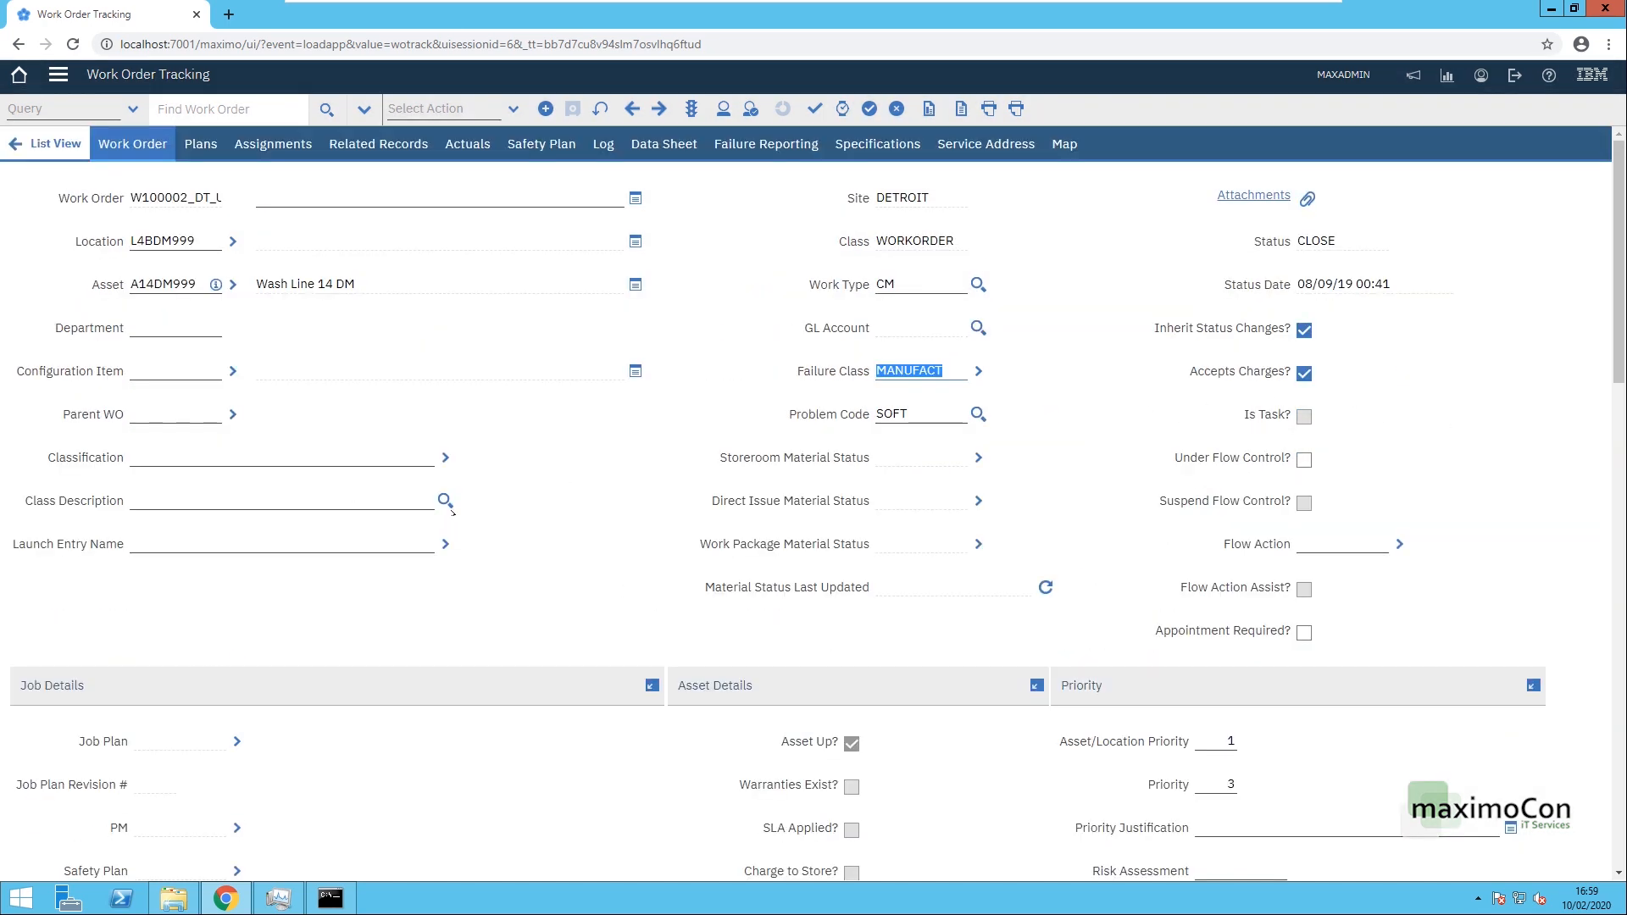
# Step: Display the field help for the Job Plan field in the work order's Job Details section and close it
pyautogui.scroll(-4, 594, 474)
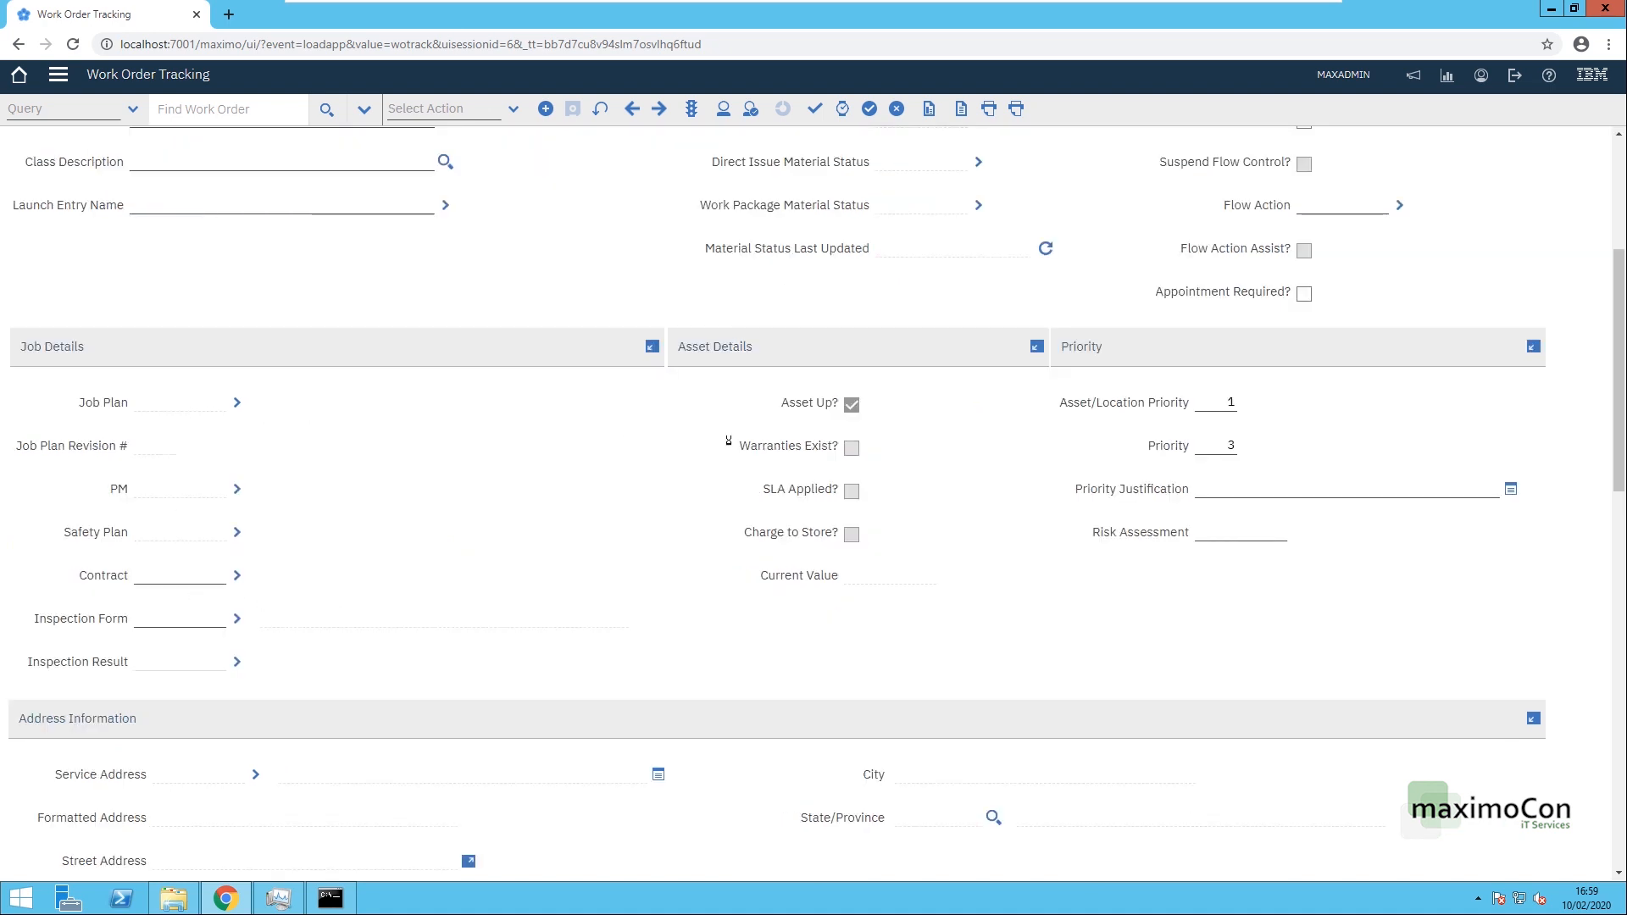
pyautogui.hotkey('alt', 'F1')
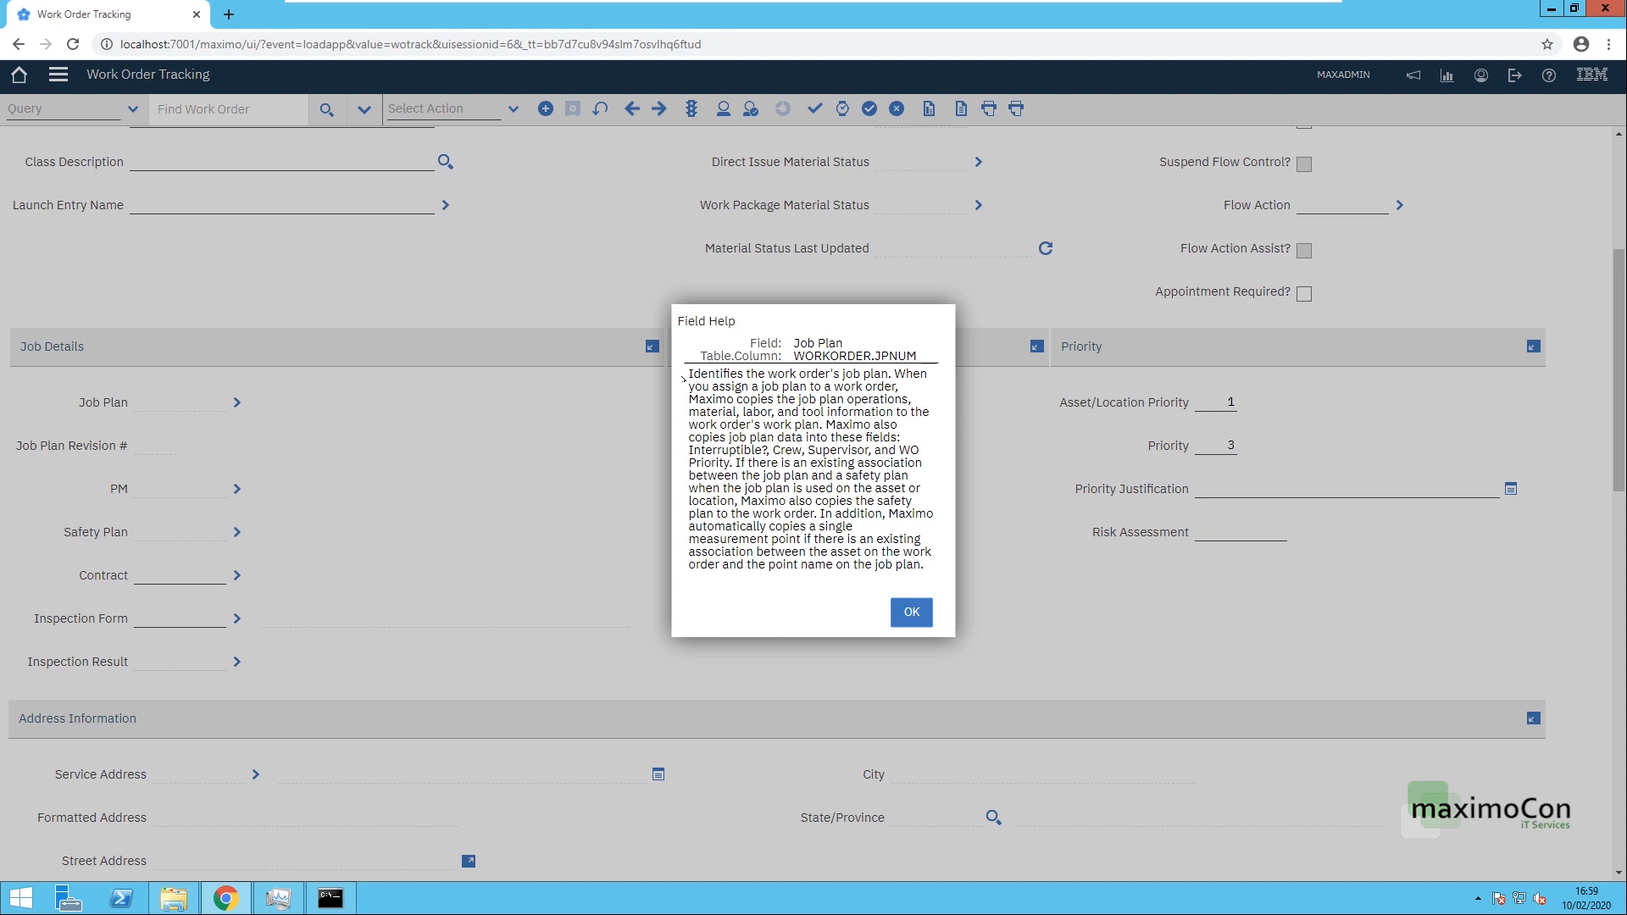
pyautogui.click(912, 612)
pyautogui.scroll(4, 656, 516)
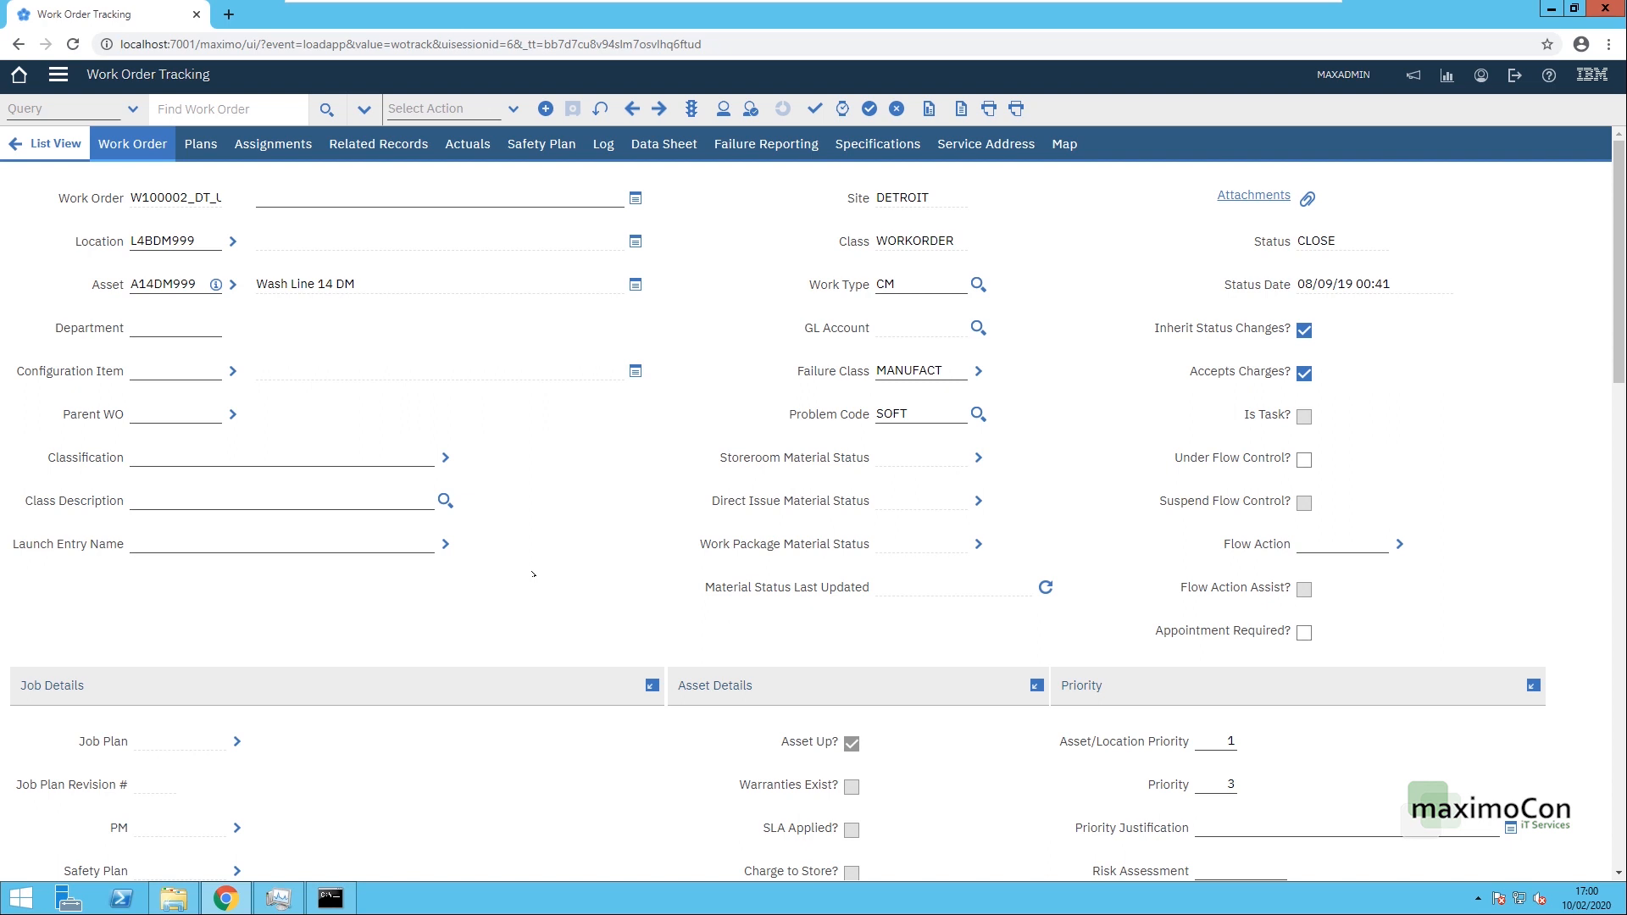
# Step: Open the Work Order Tracking Help, browse the documentation's table of contents, and return to the work order
pyautogui.click(1547, 77)
pyautogui.click(1547, 76)
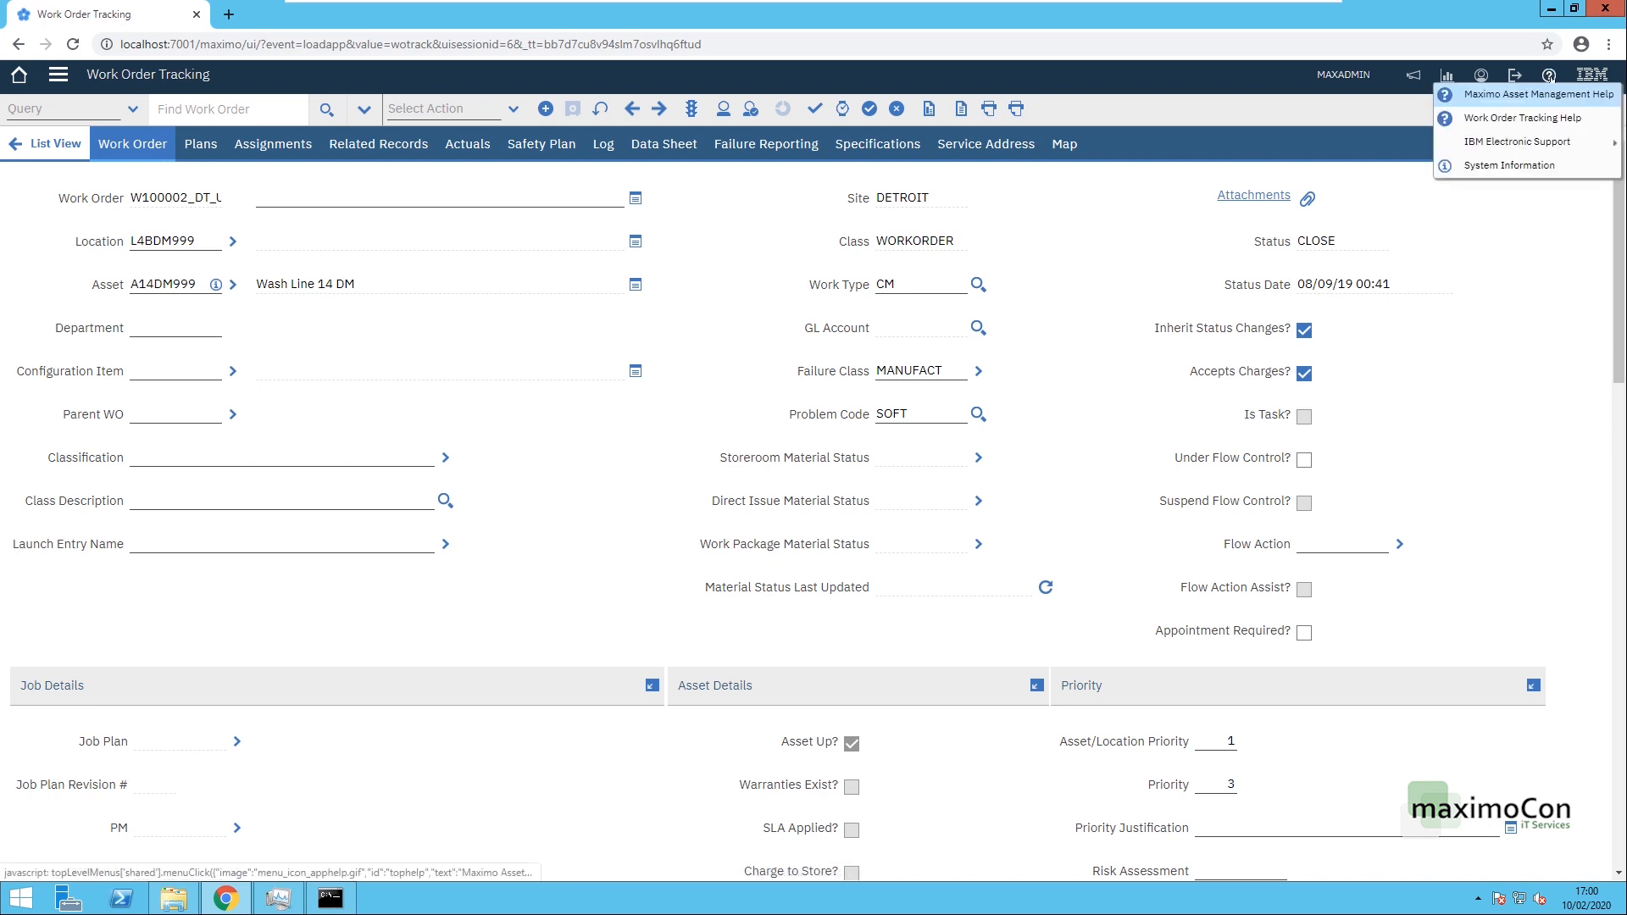
pyautogui.click(1531, 119)
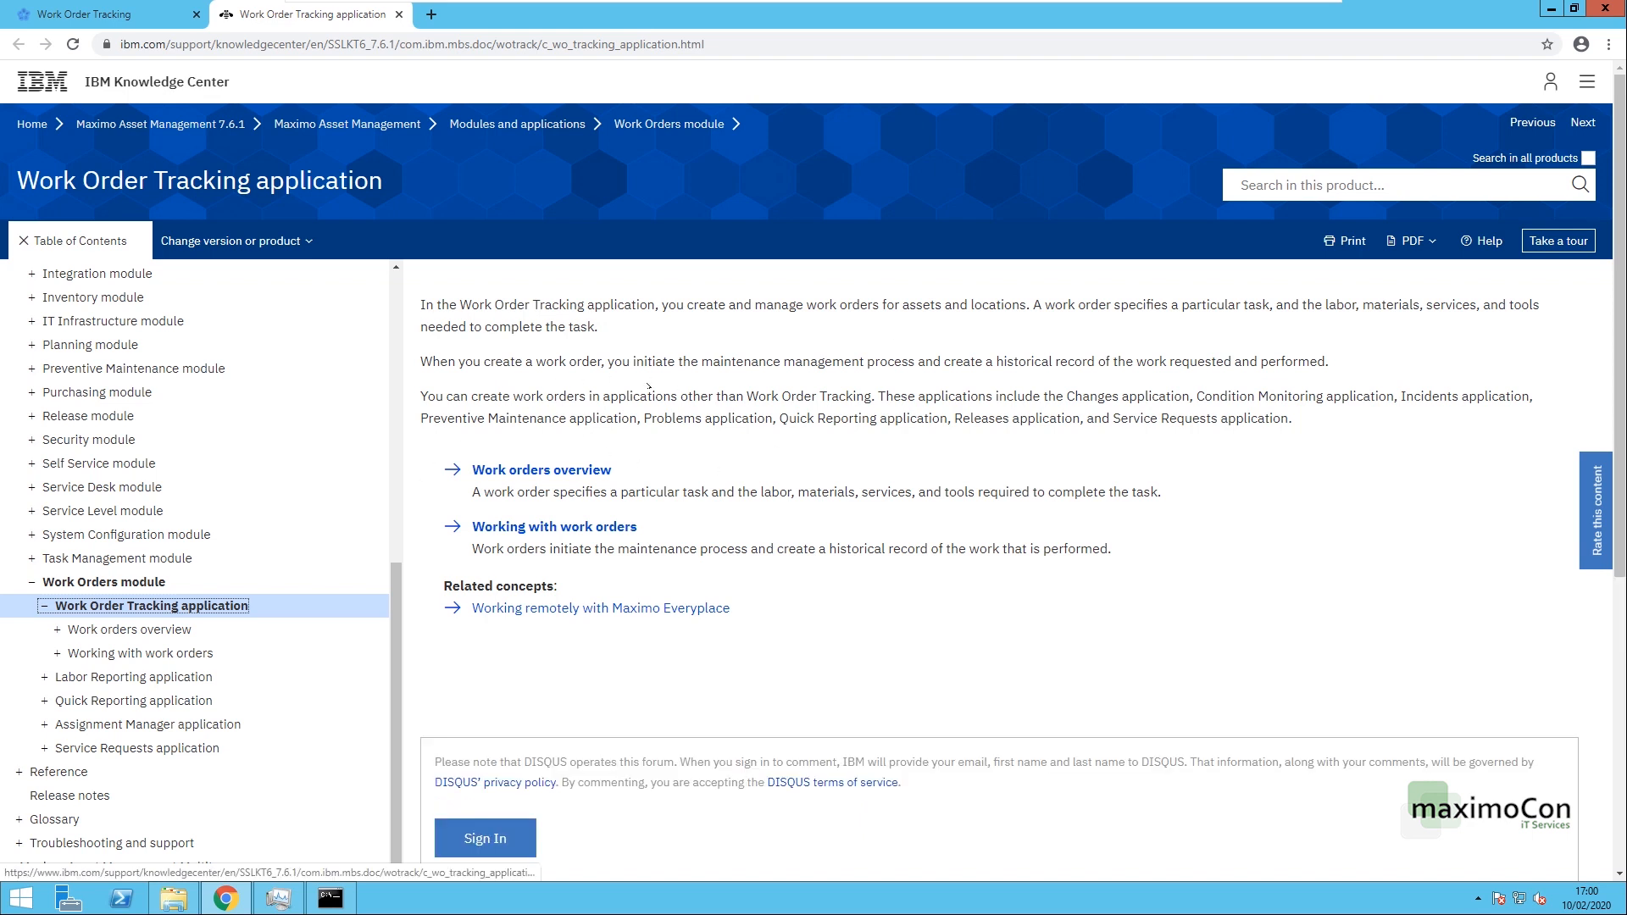
pyautogui.moveTo(397, 651); pyautogui.dragTo(391, 399)
pyautogui.click(106, 14)
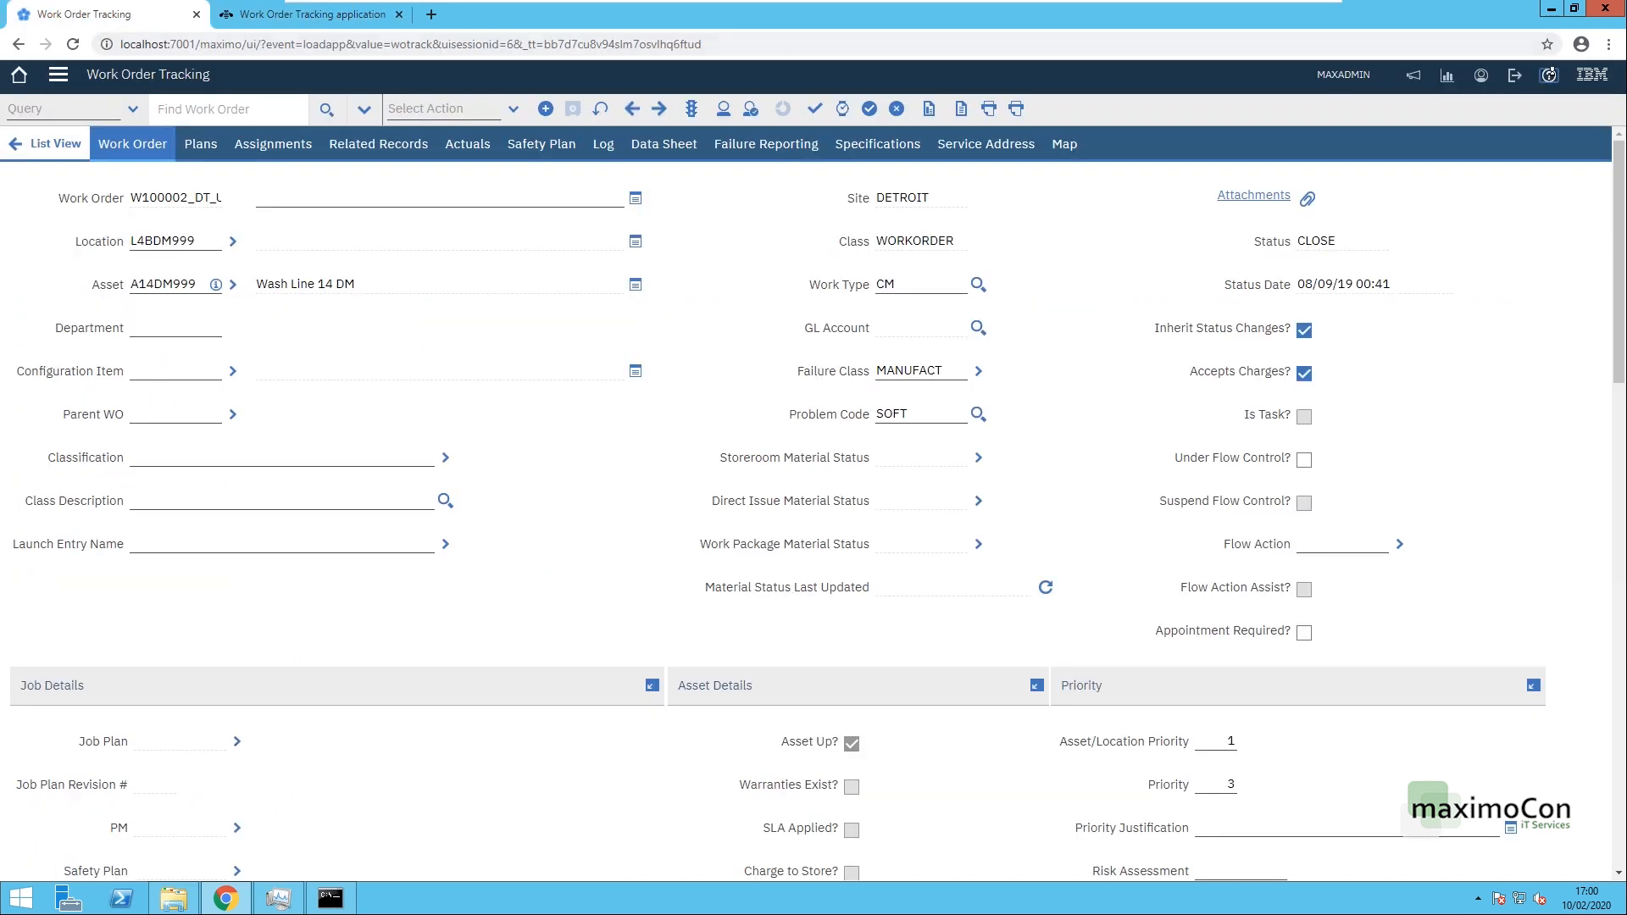
# Step: Open the general Maximo Asset Management Help documentation and return to the work order
pyautogui.click(1549, 75)
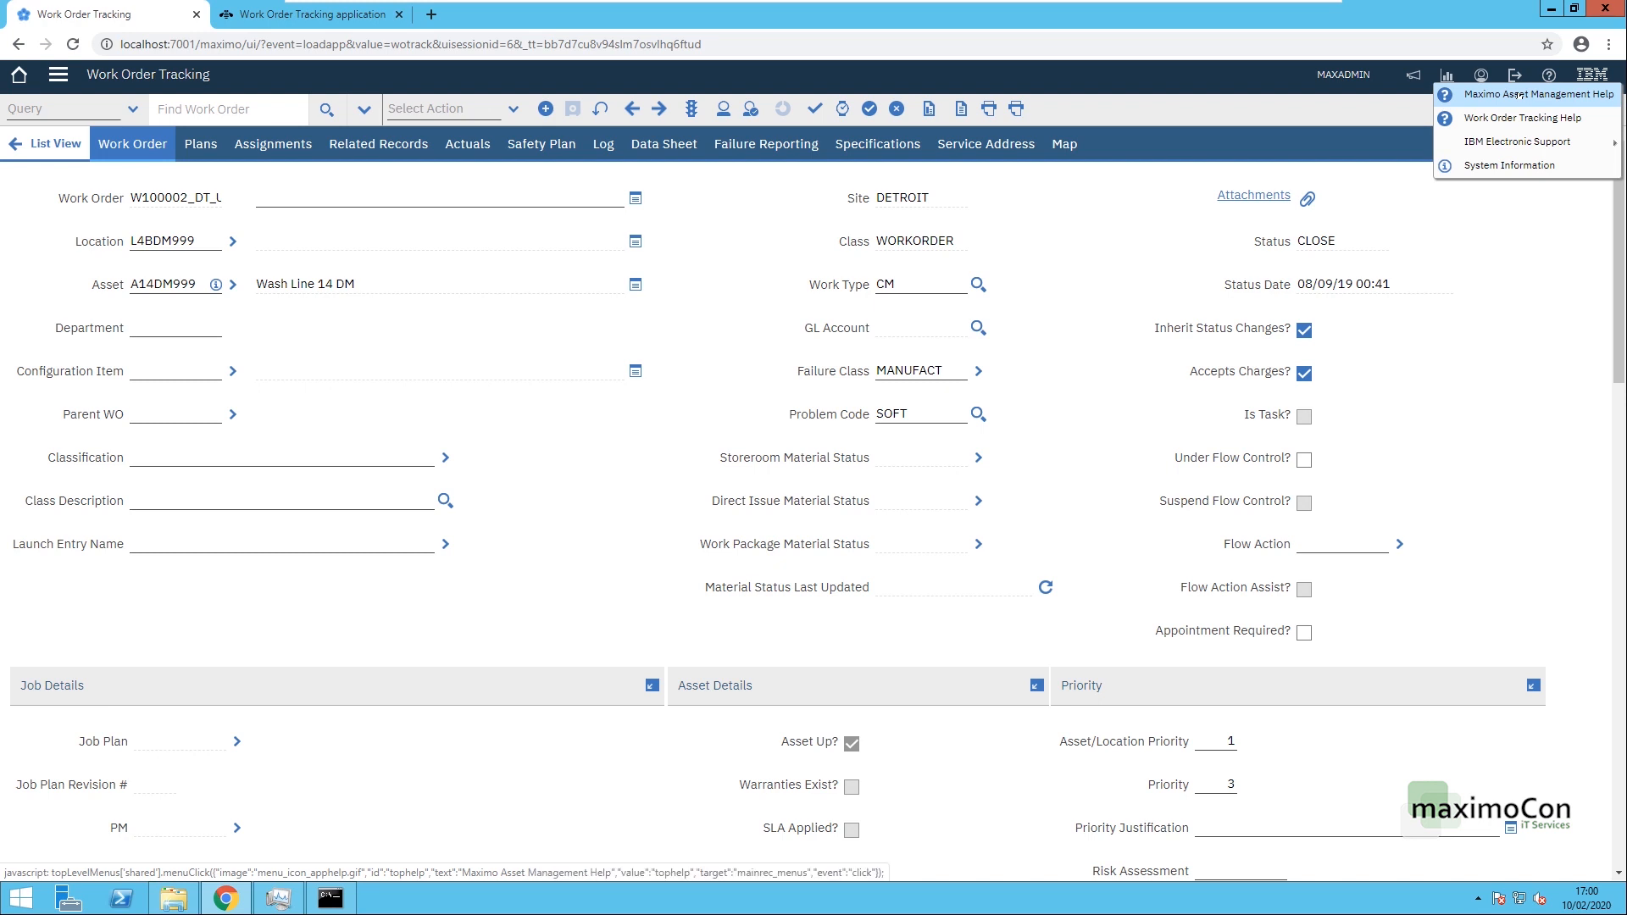
pyautogui.click(1518, 94)
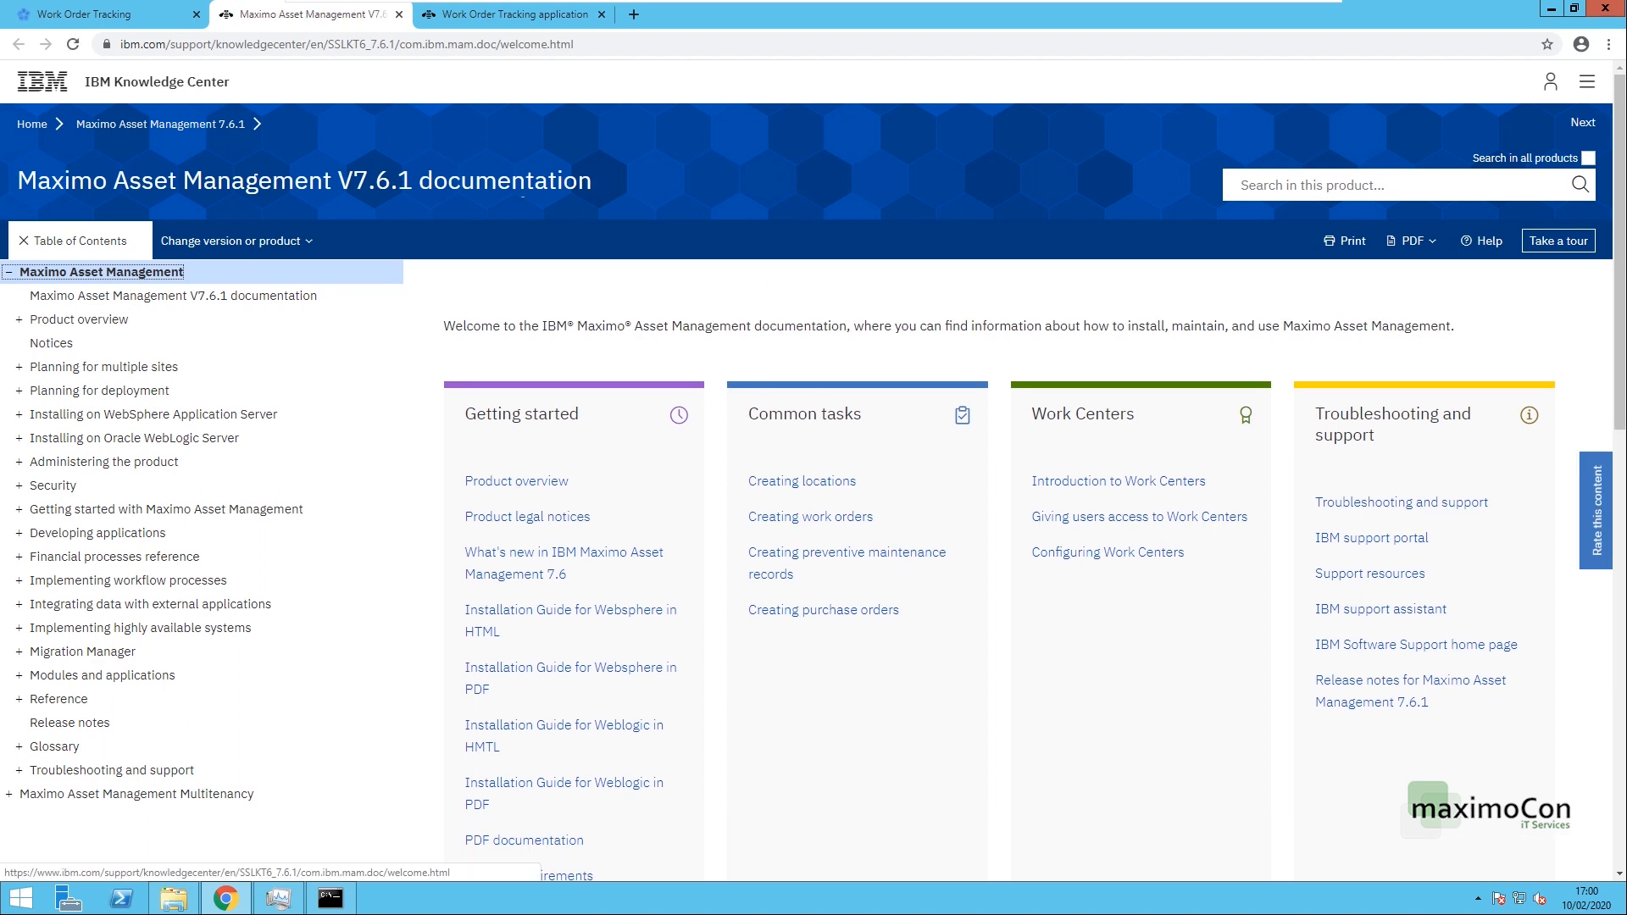
pyautogui.click(119, 14)
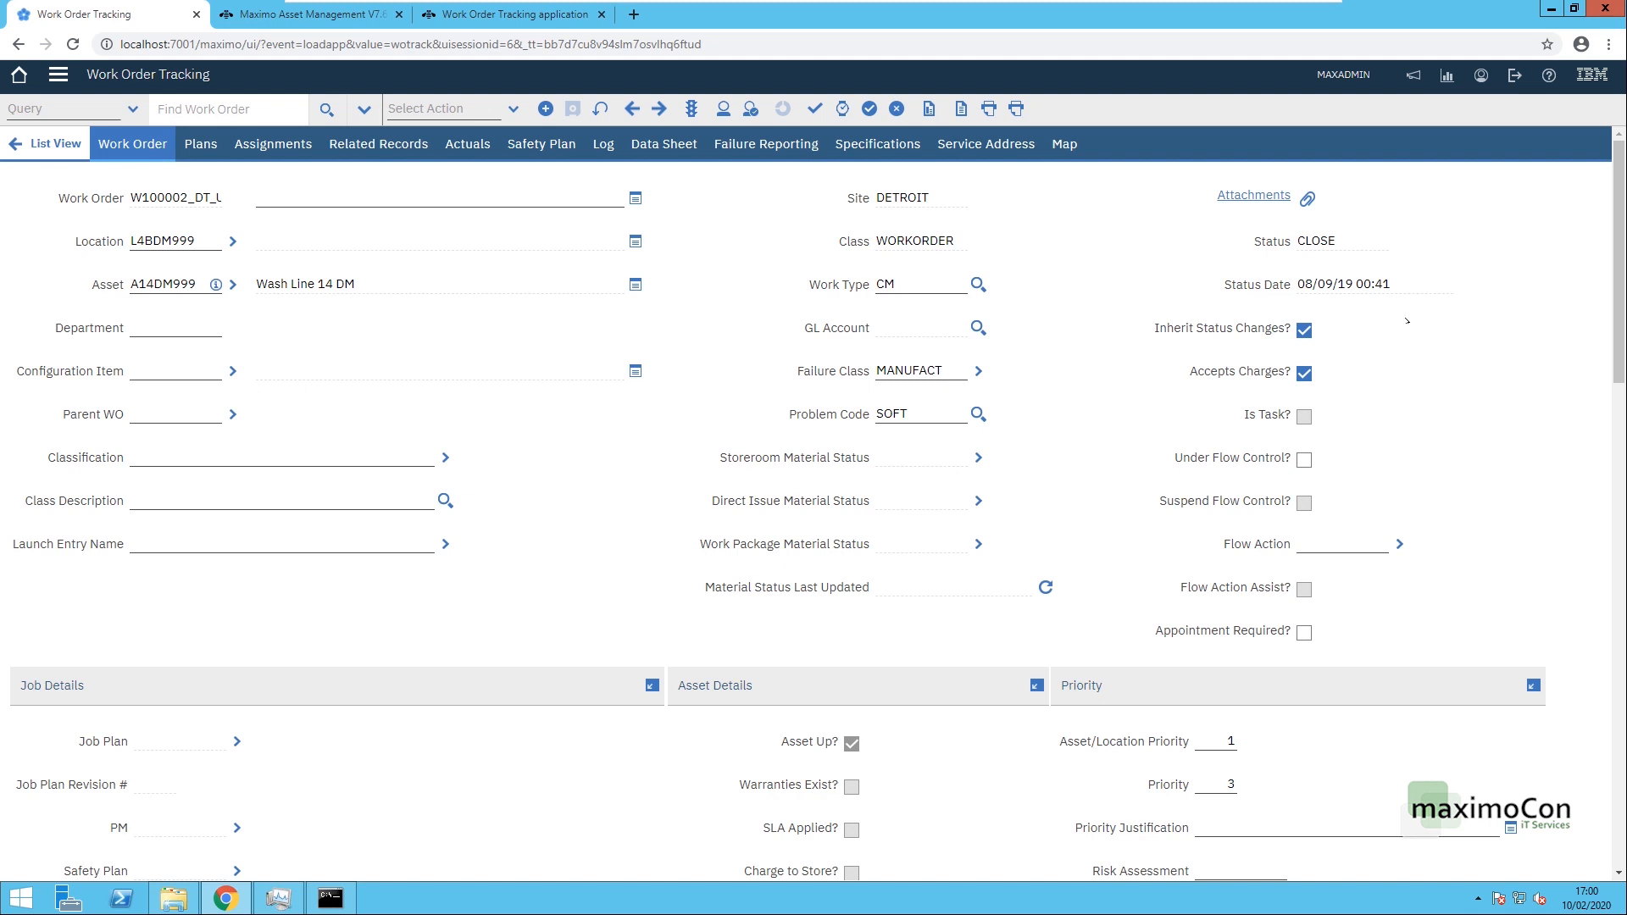
# Step: Go to the Assets application, open its Assets Help documentation, and return to the asset list
pyautogui.click(59, 75)
pyautogui.moveTo(93, 194)
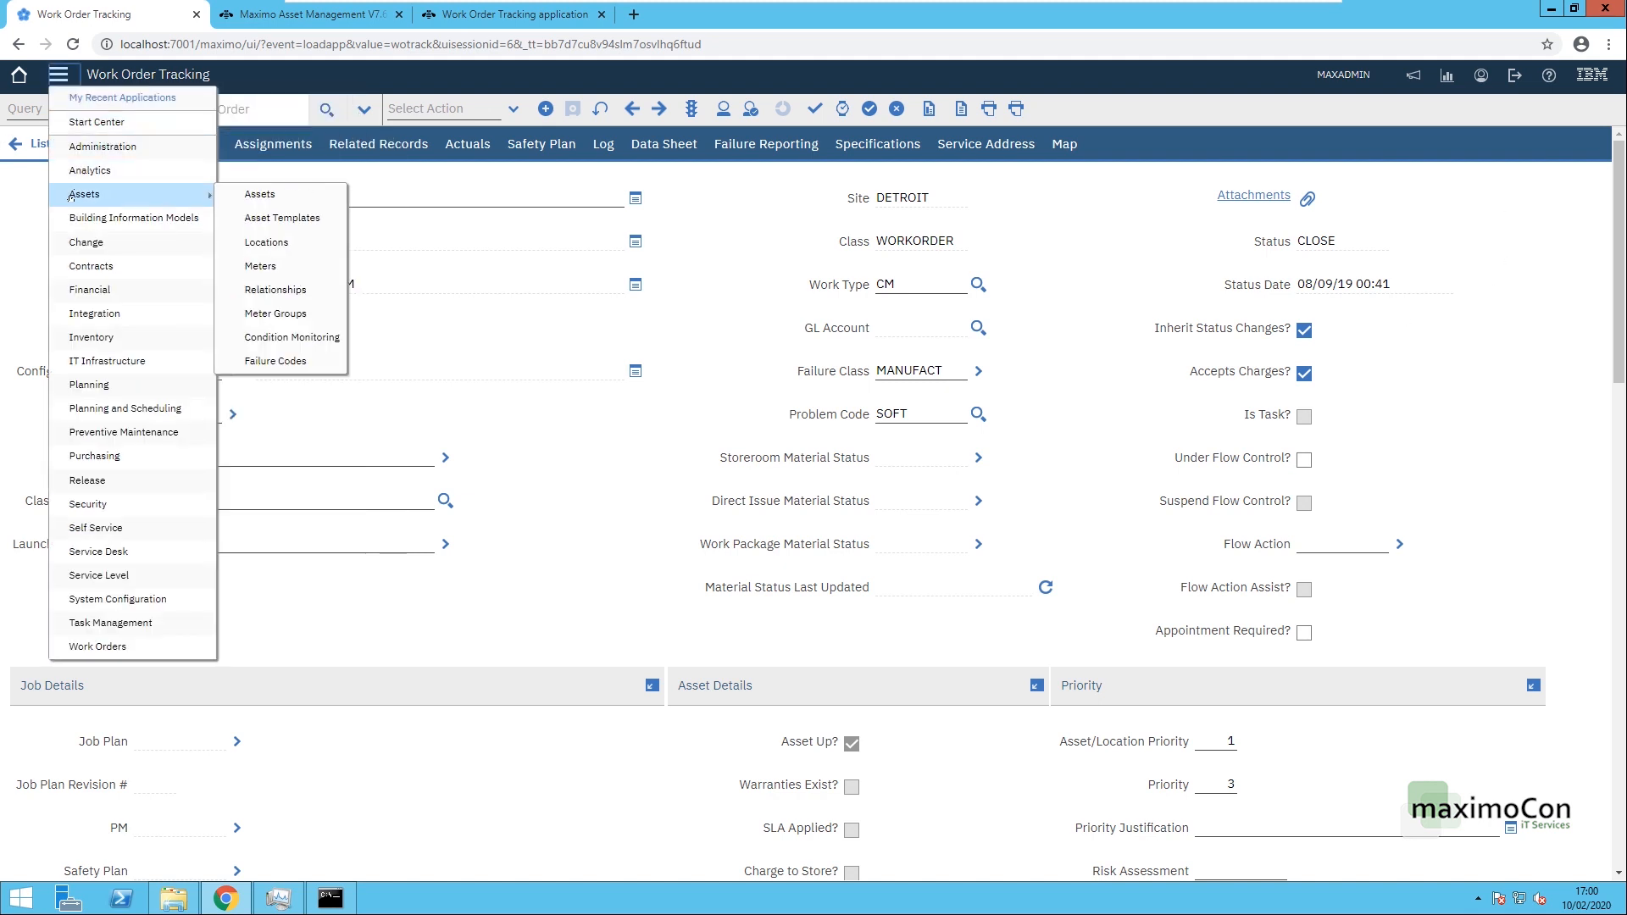
pyautogui.click(259, 195)
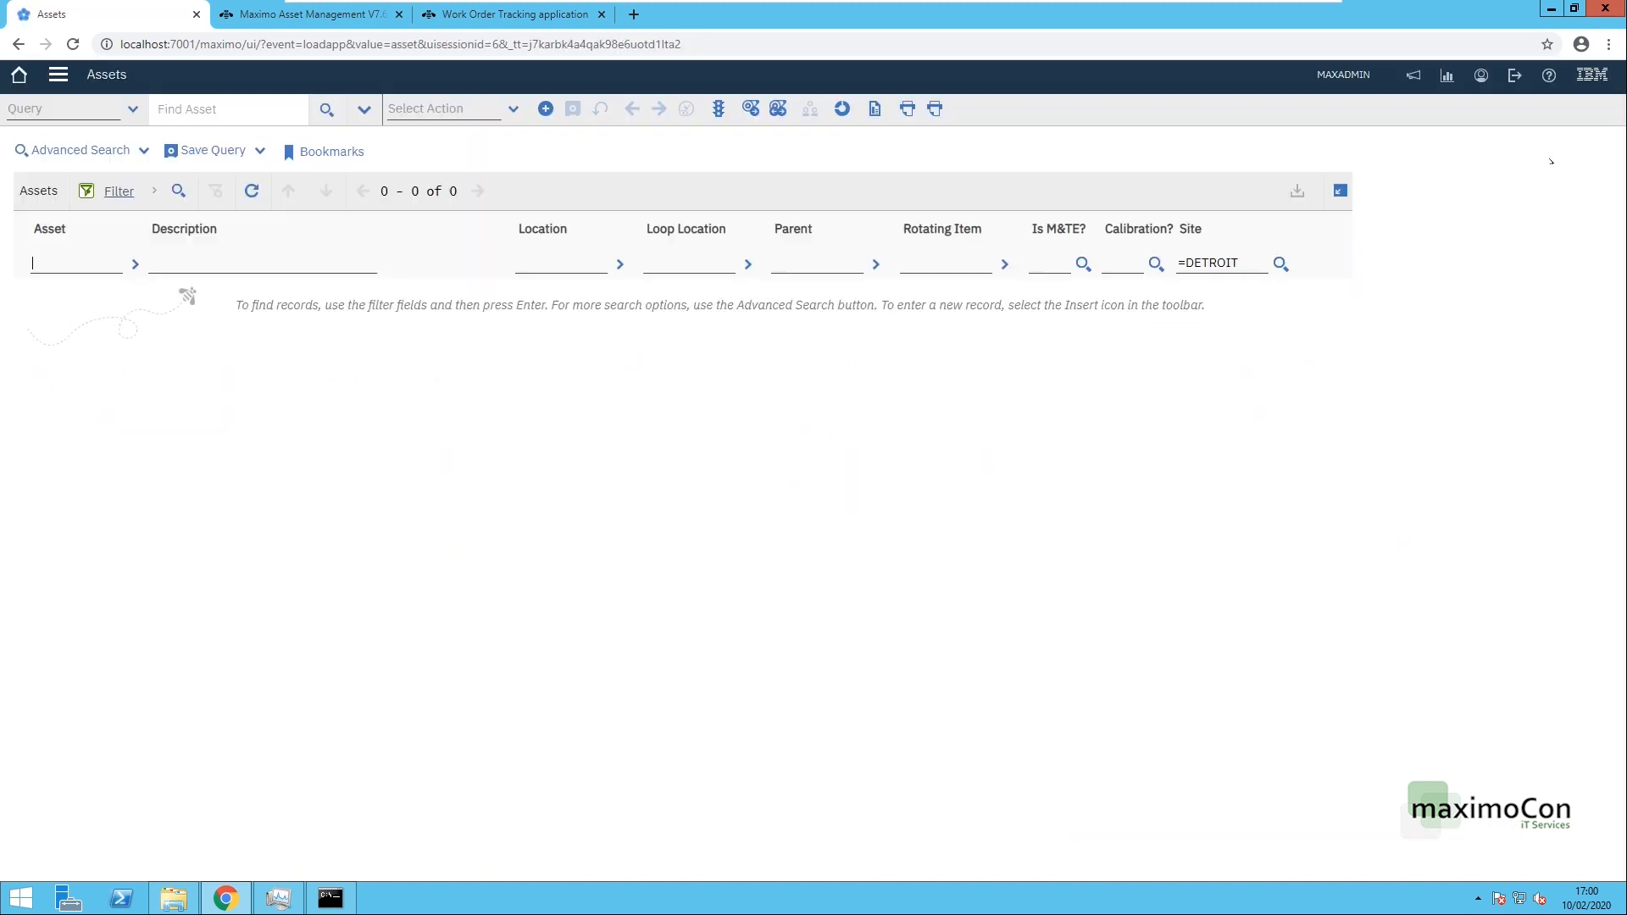
pyautogui.click(1550, 78)
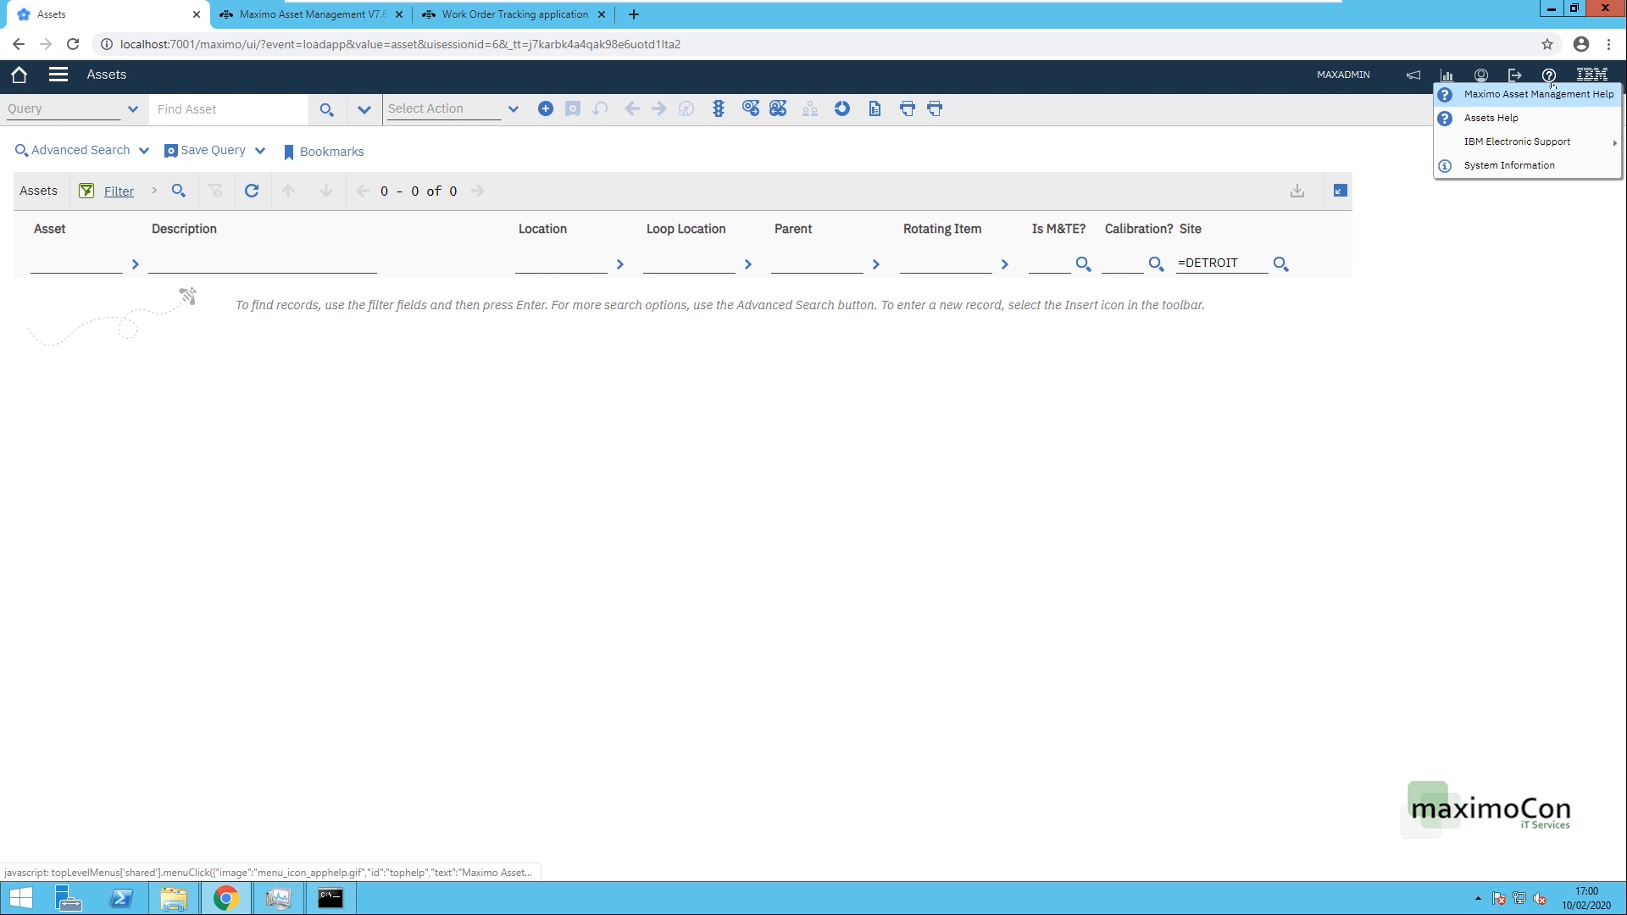
pyautogui.click(1518, 124)
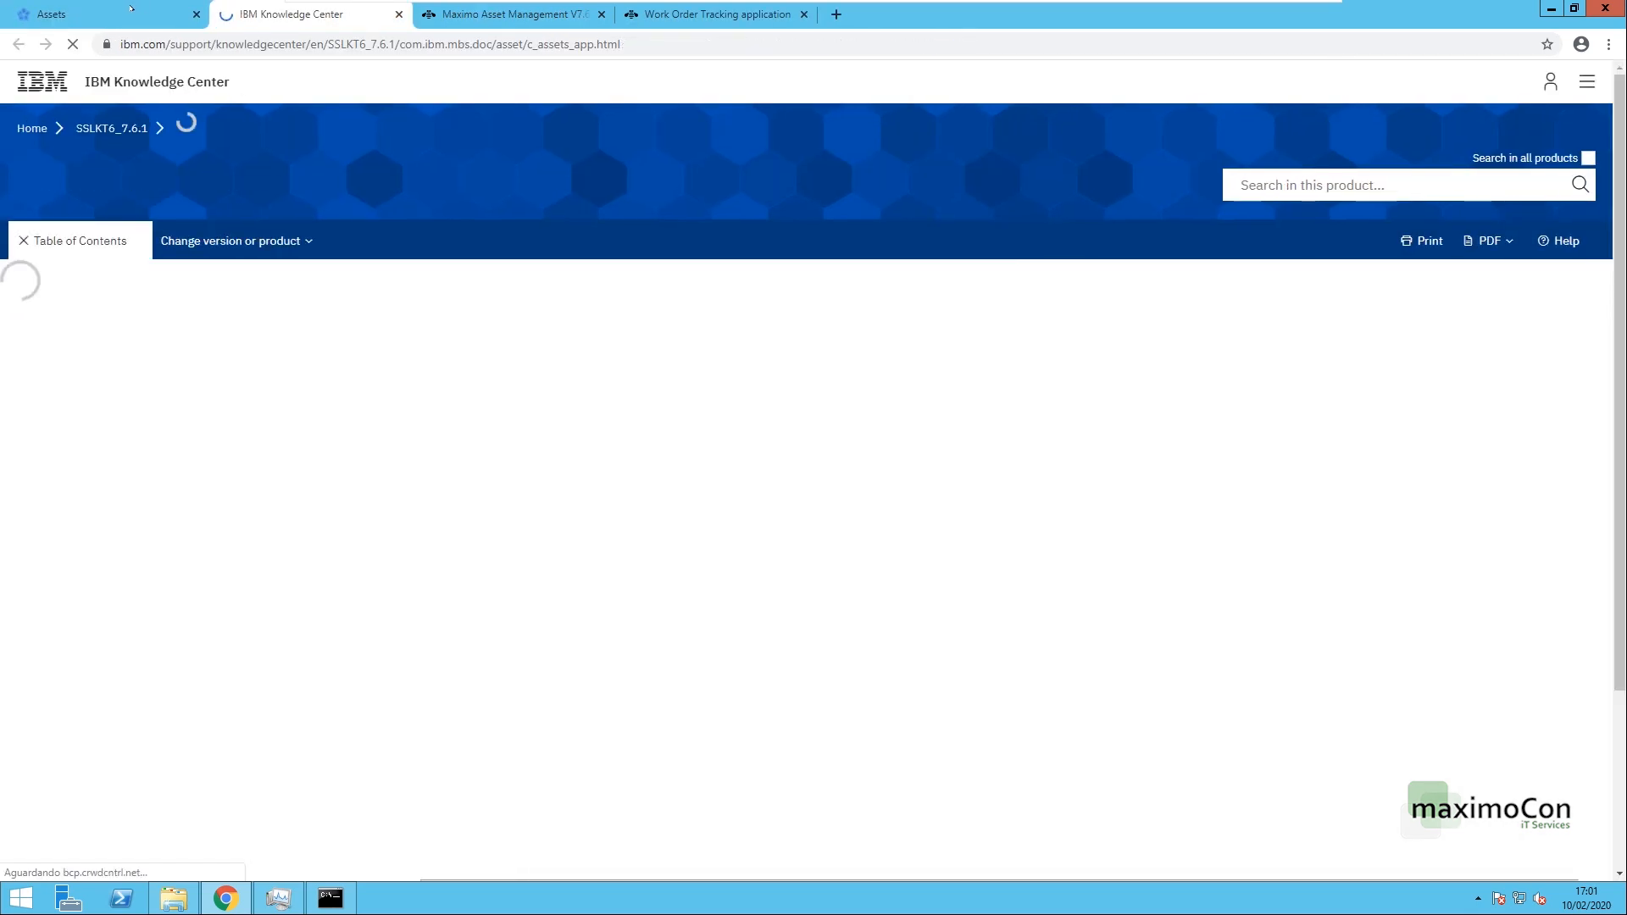
pyautogui.click(110, 15)
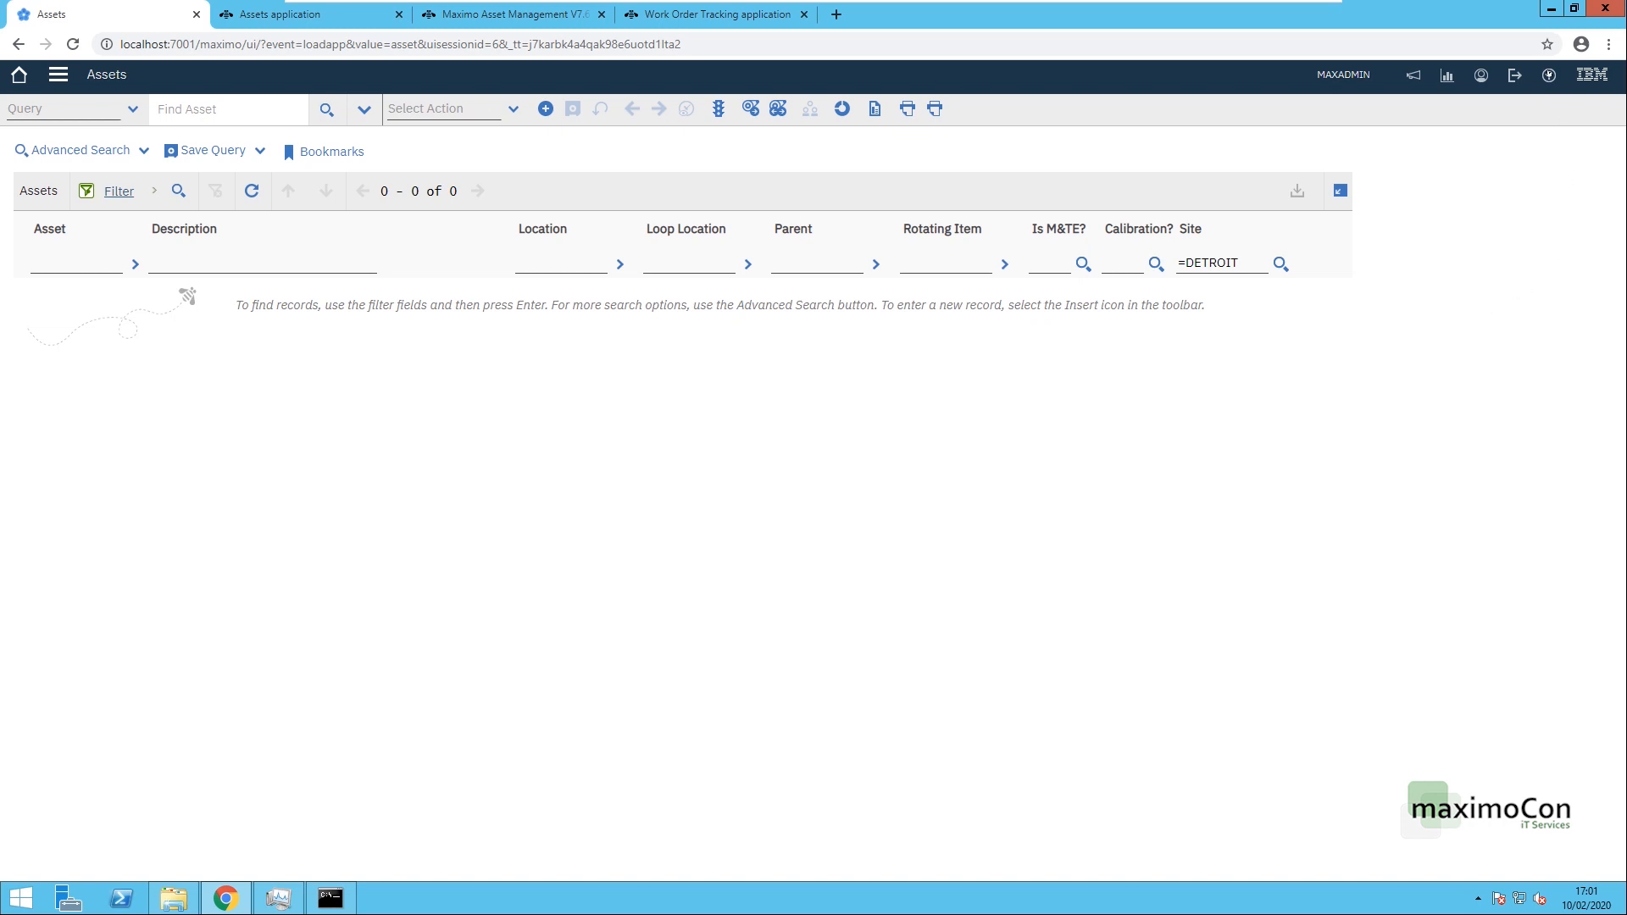
# Step: Display the System Information, highlight the component versions, server OS, database and IBM Maximo Asset Management version, and close it
pyautogui.click(1547, 75)
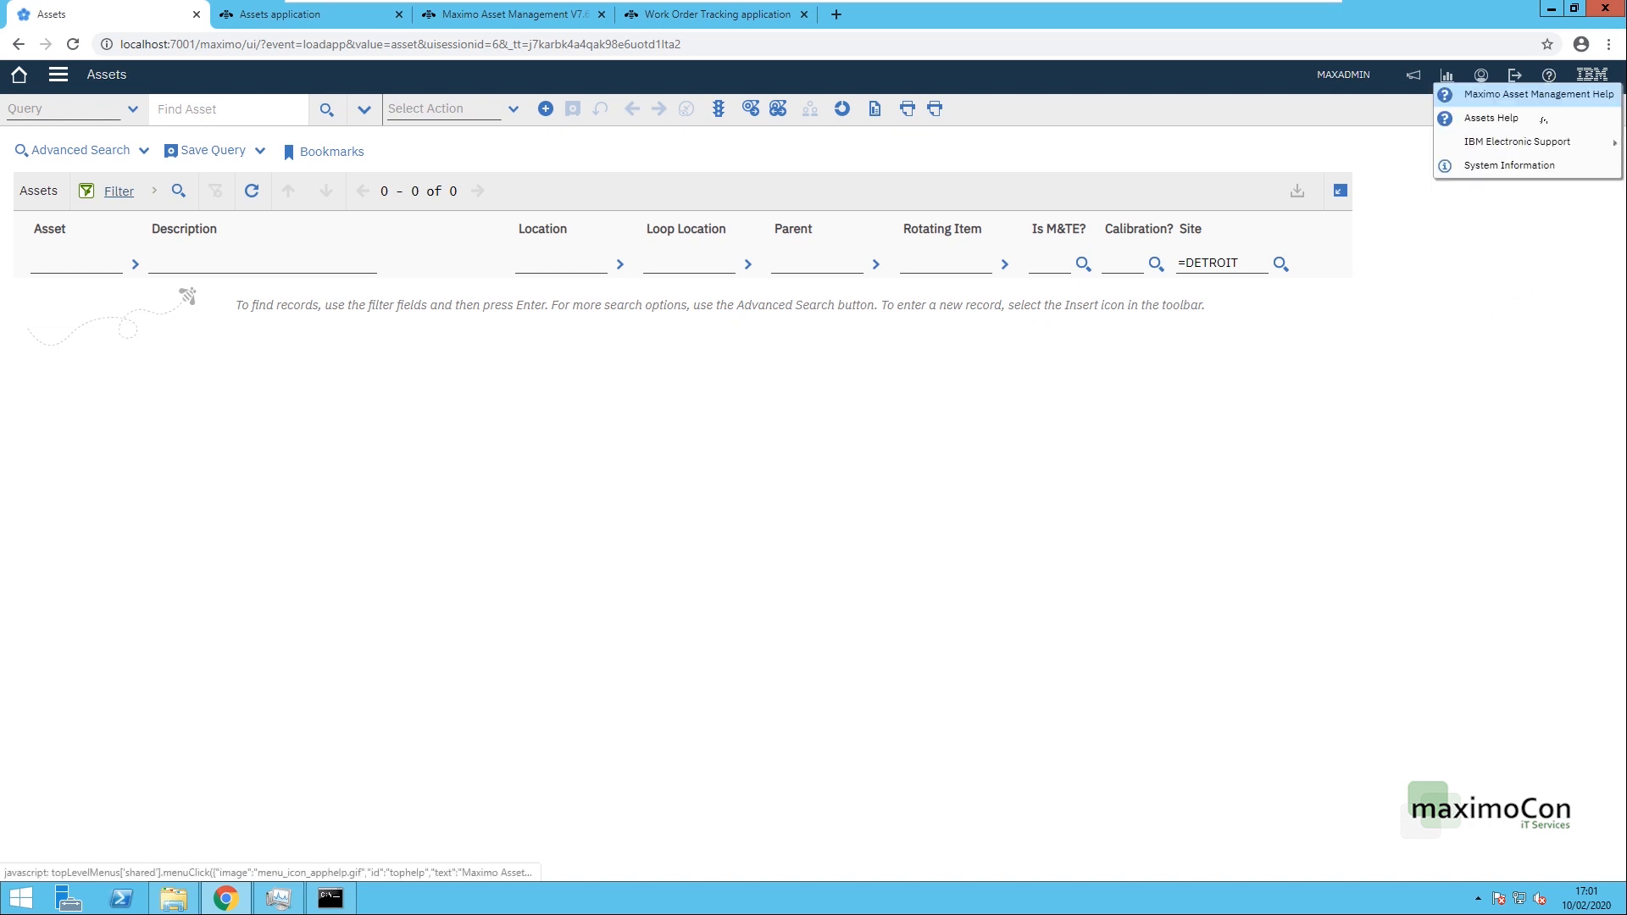
pyautogui.click(1516, 166)
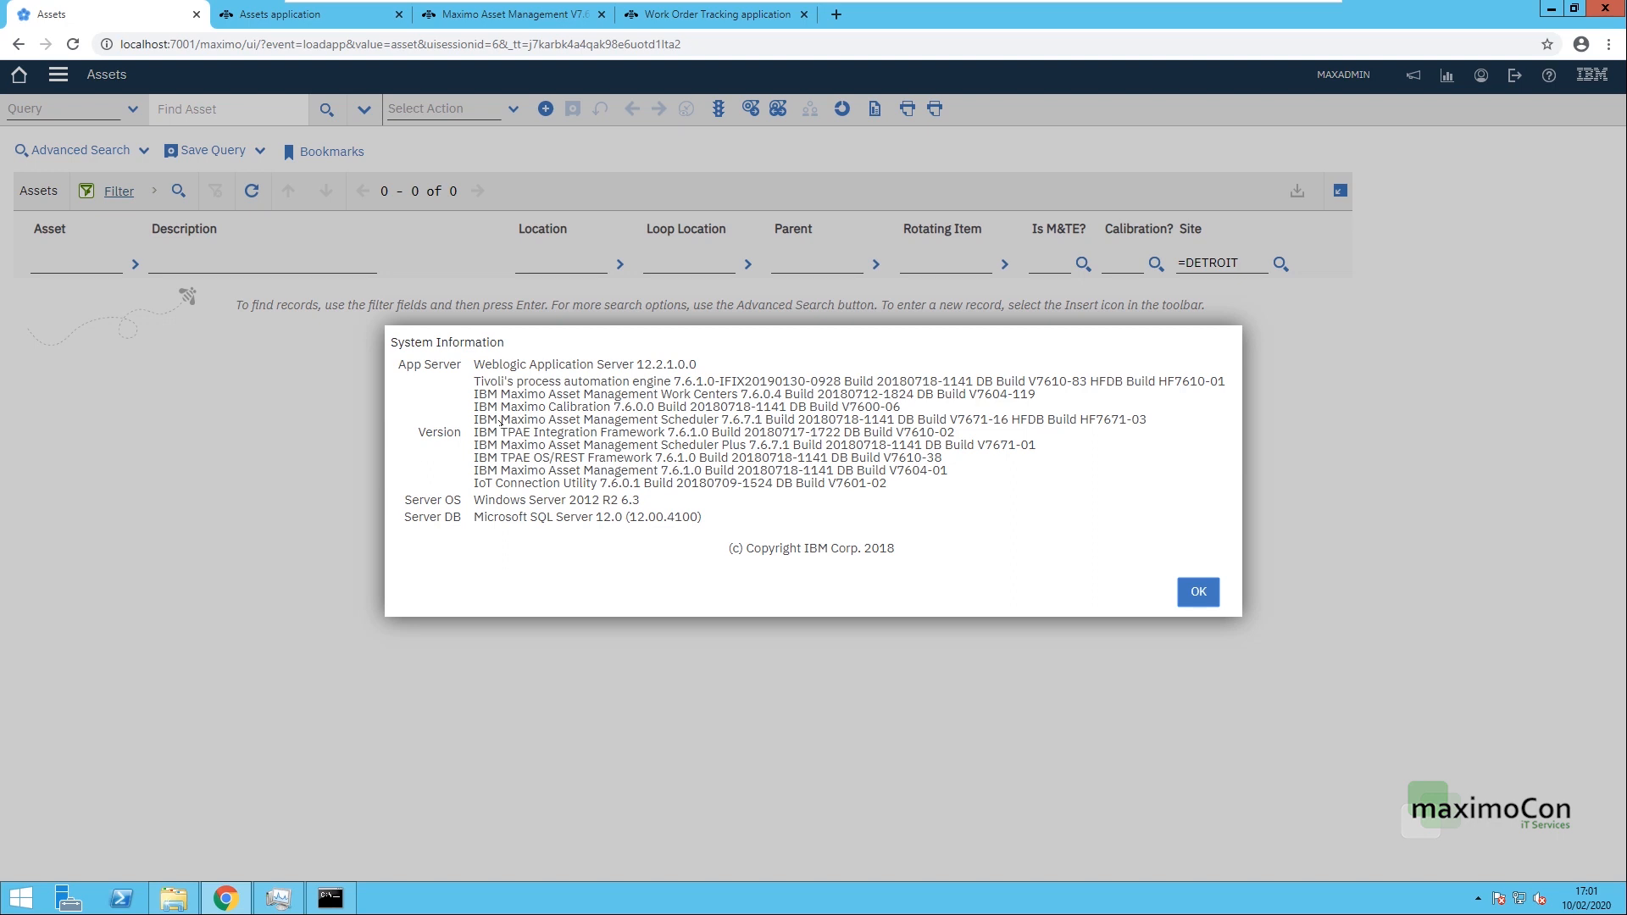
pyautogui.moveTo(476, 381); pyautogui.dragTo(865, 468)
pyautogui.moveTo(473, 500); pyautogui.dragTo(593, 518)
pyautogui.click(476, 518)
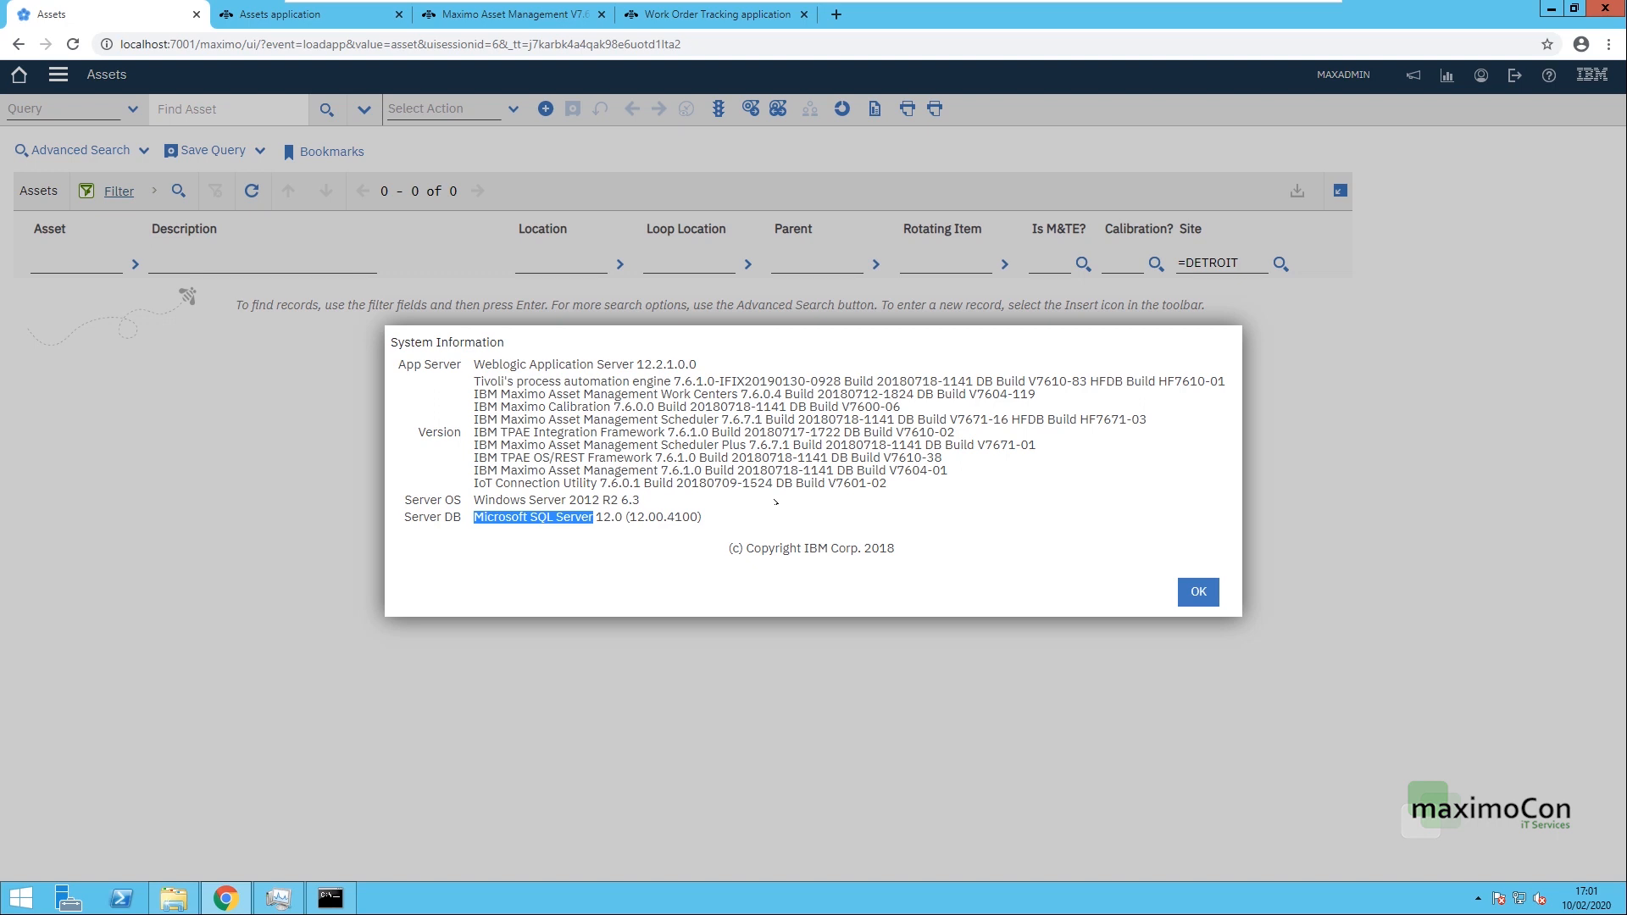
pyautogui.click(712, 509)
pyautogui.moveTo(477, 473); pyautogui.dragTo(701, 471)
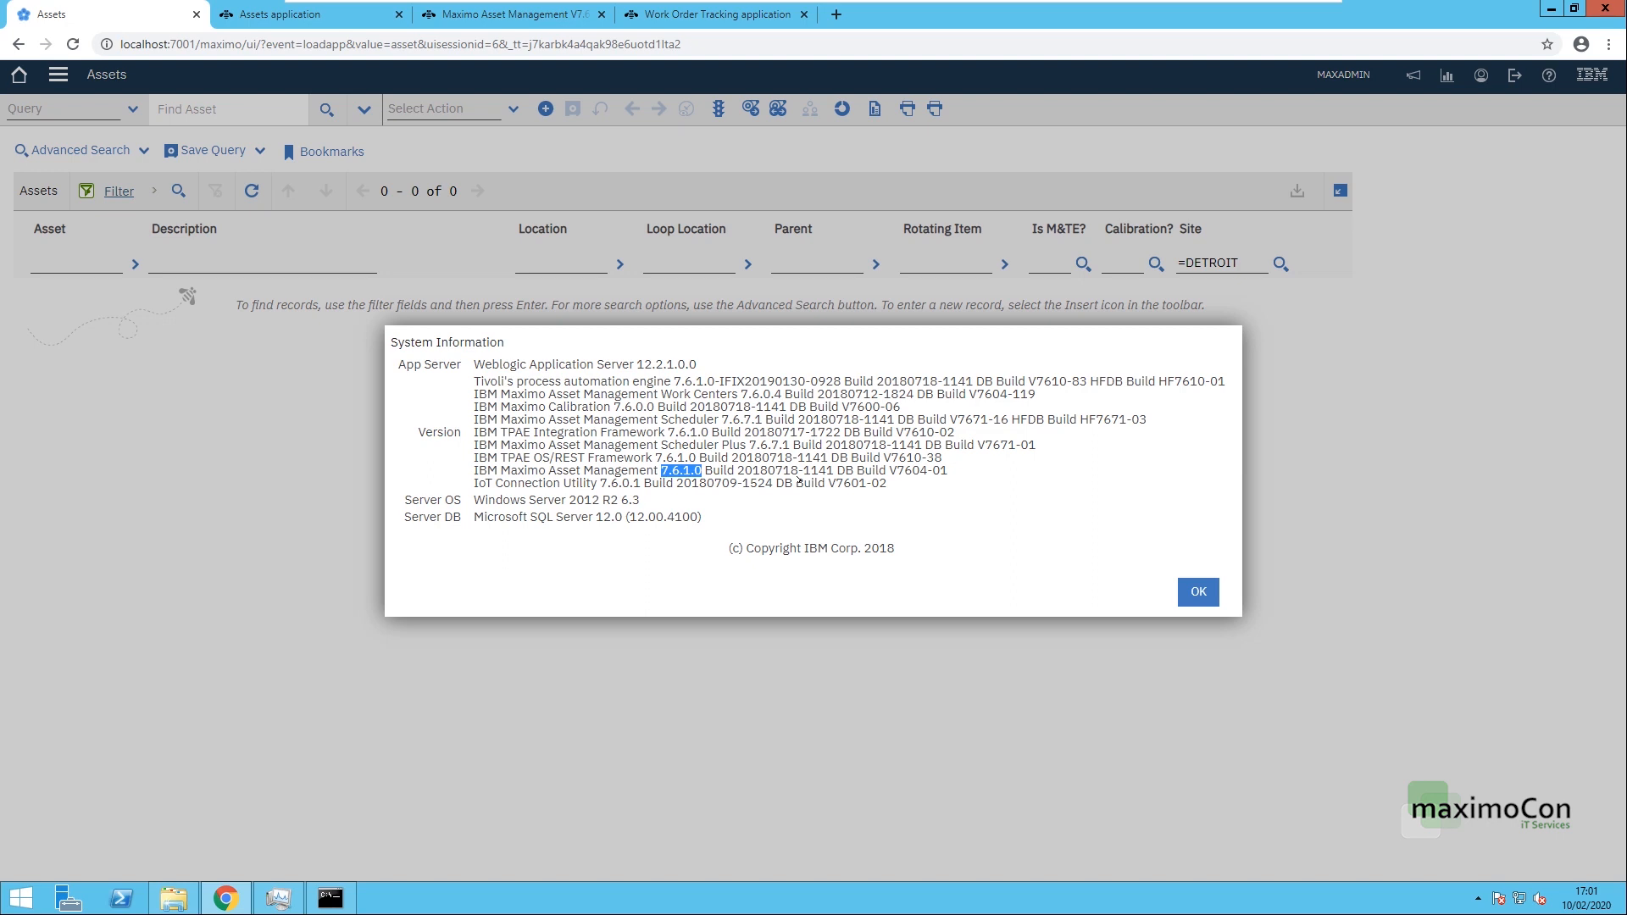
pyautogui.click(1198, 592)
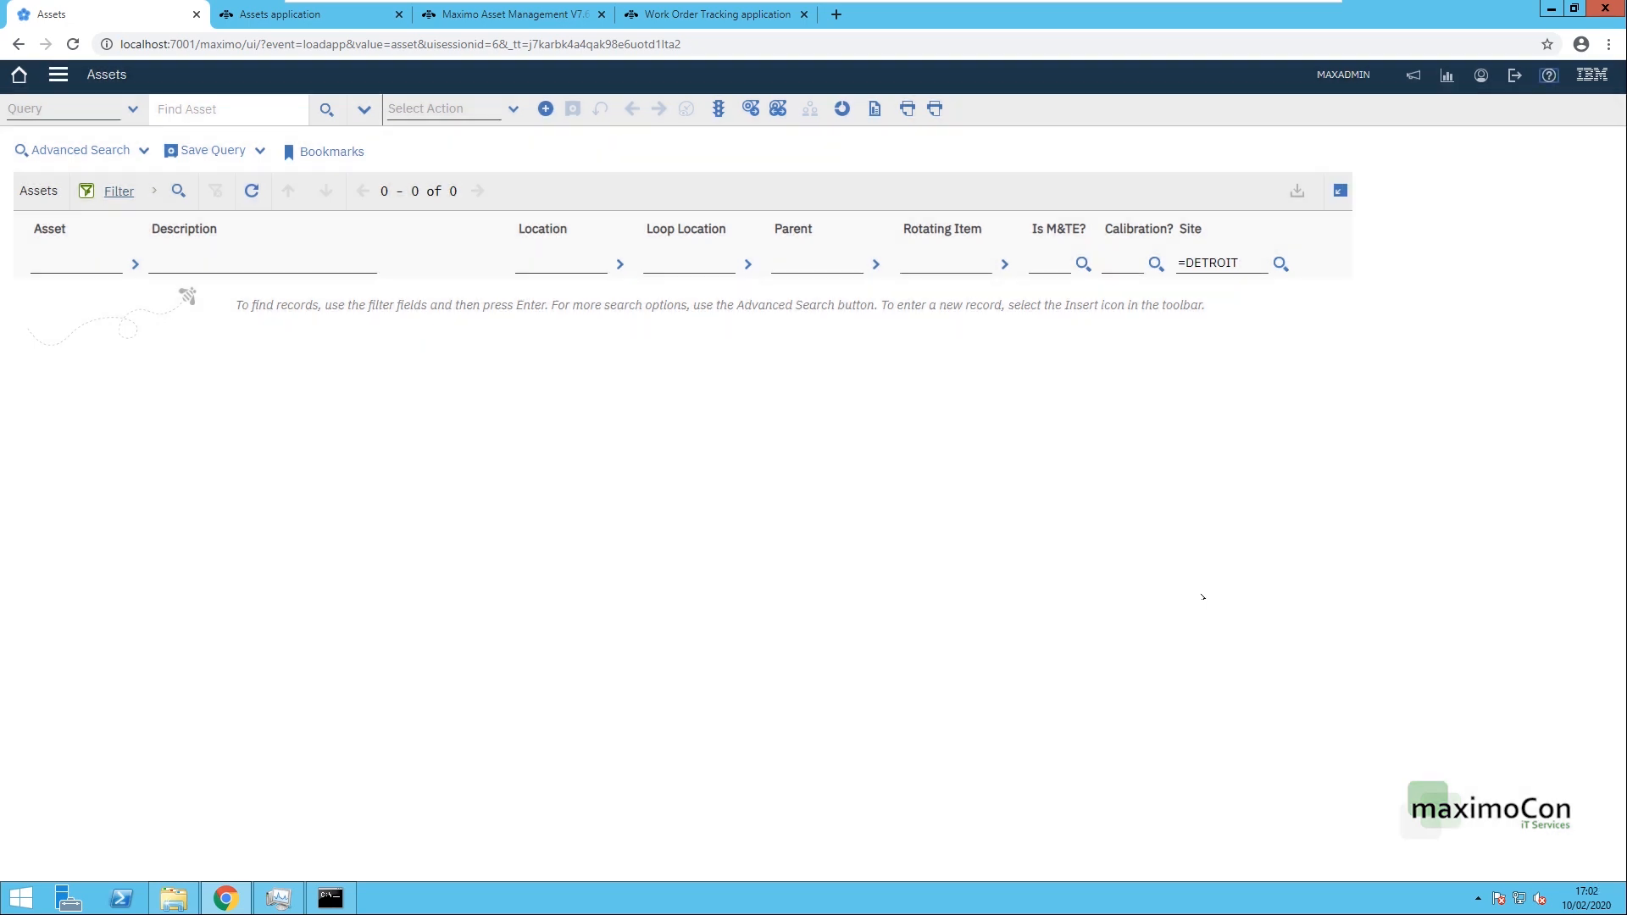